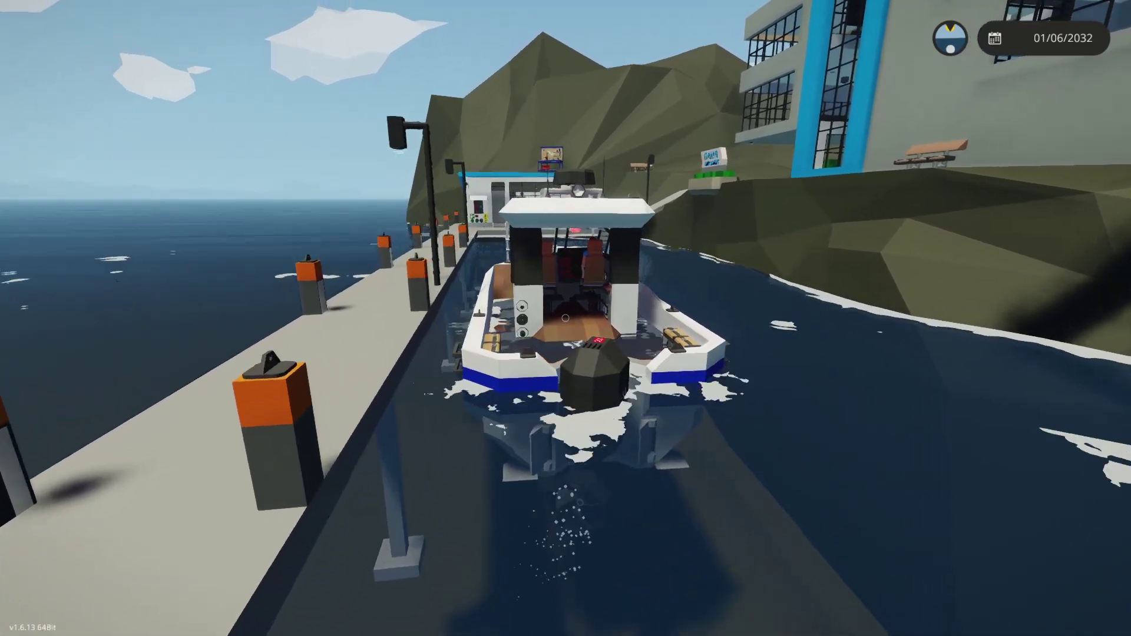
Switch to first-person, equip the Rope, and tie the boat to the pier's anchor.
key("f")
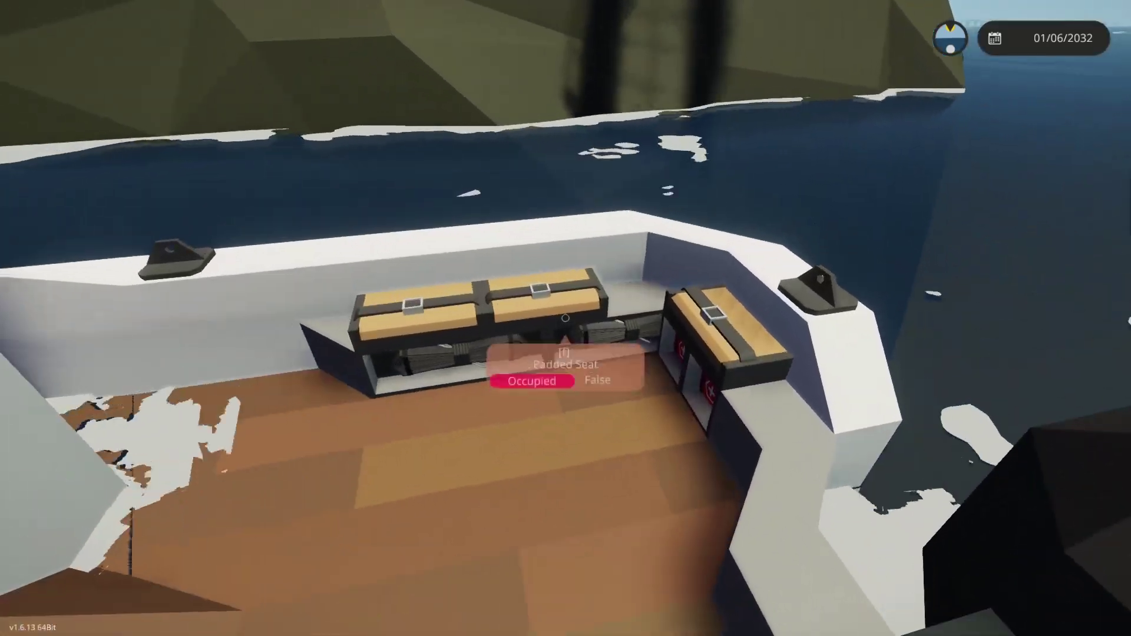
key("1")
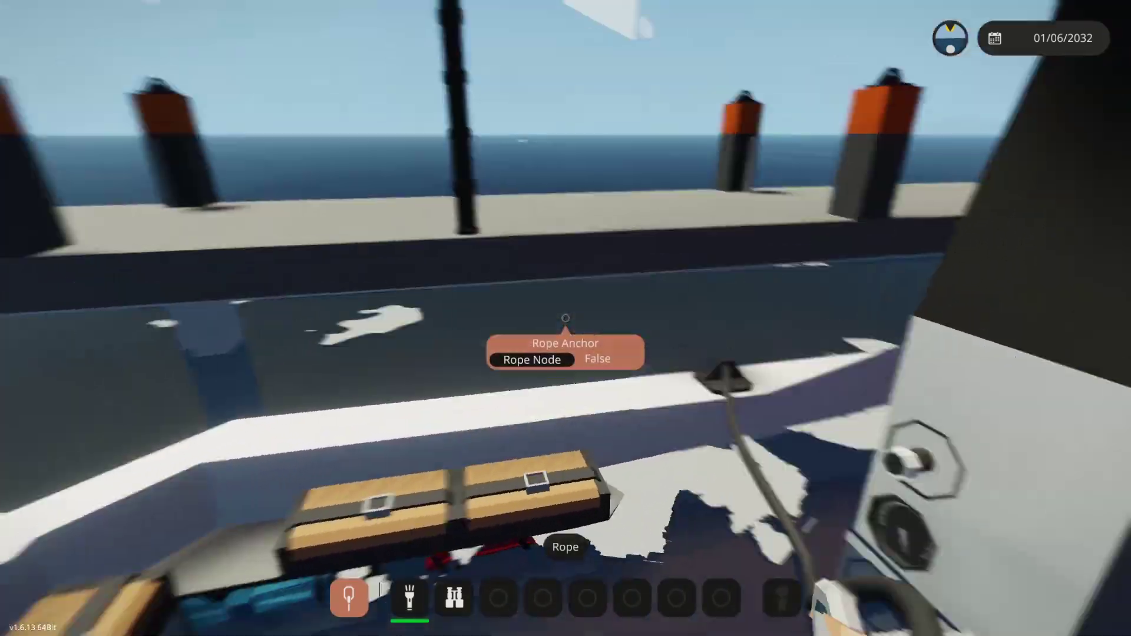
left_click(566, 318)
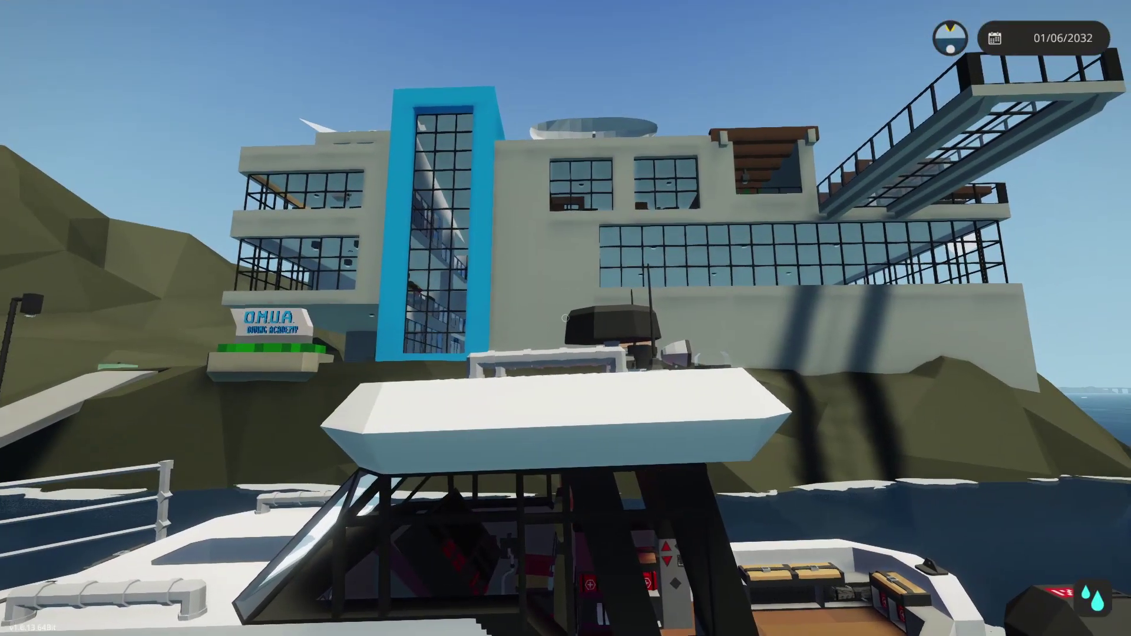
key("w")
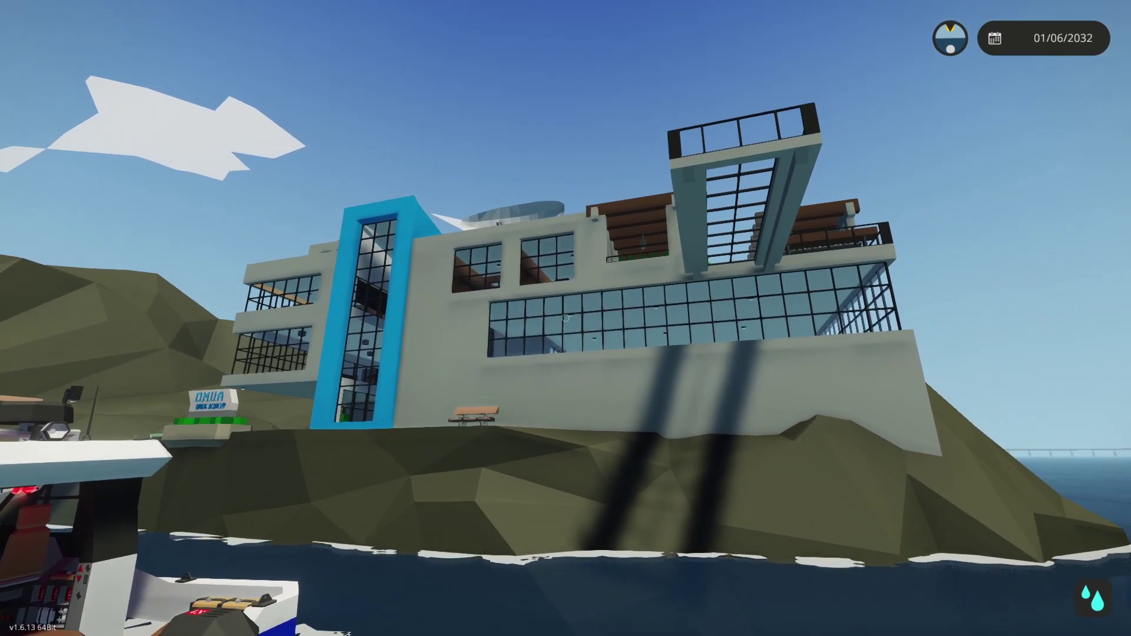
key("w")
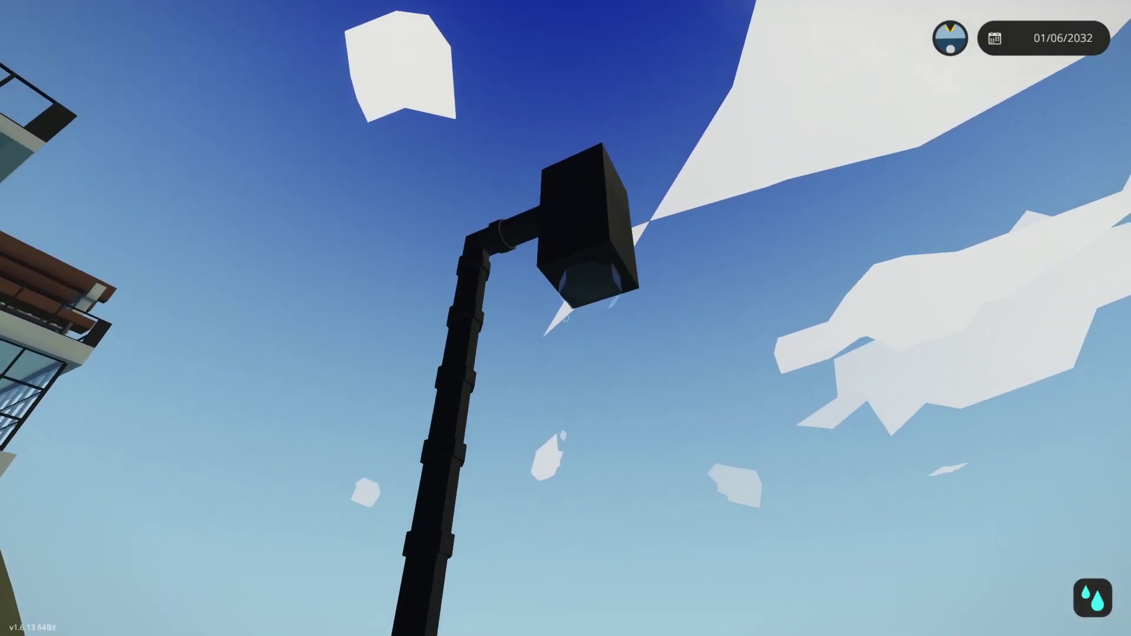
Walk along the pier, open the boathouse door, and step inside.
key("w")
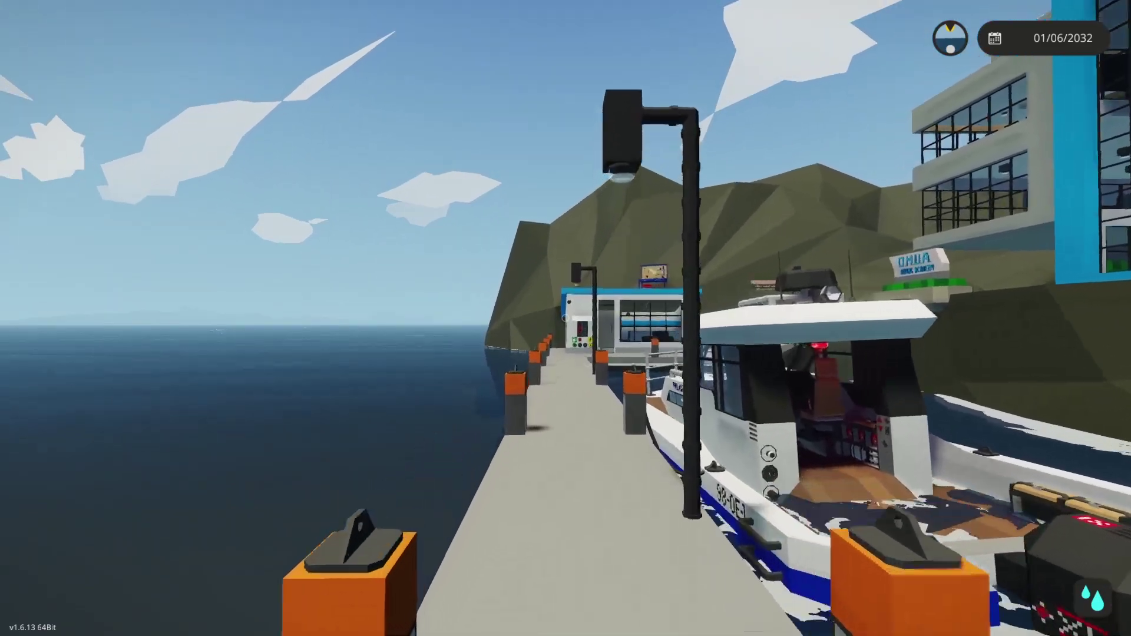
key("w")
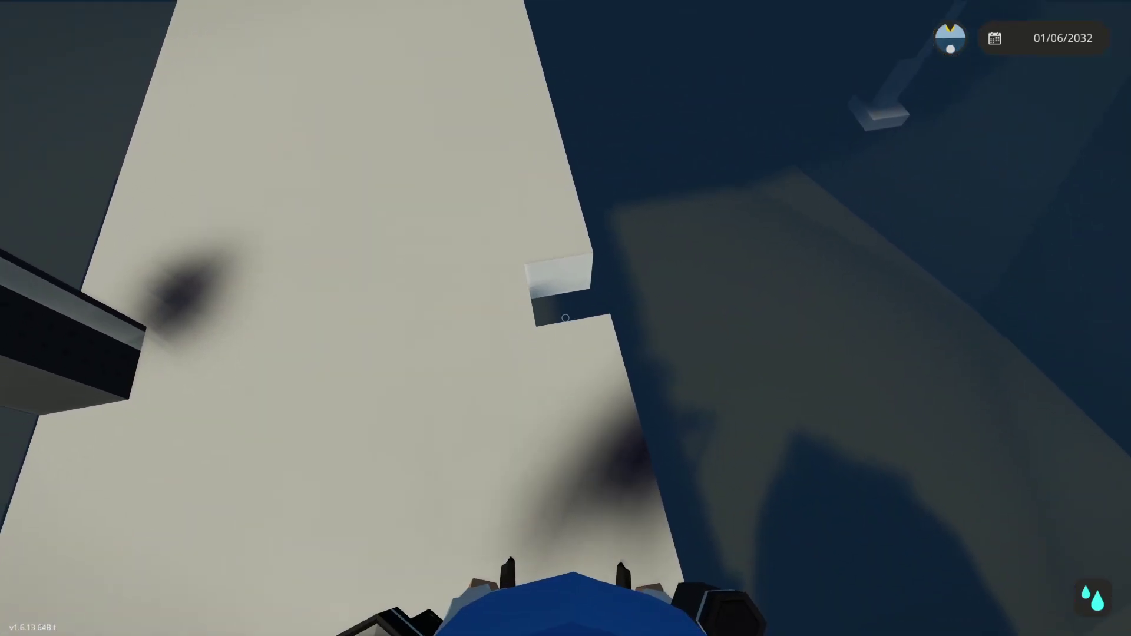
key("w")
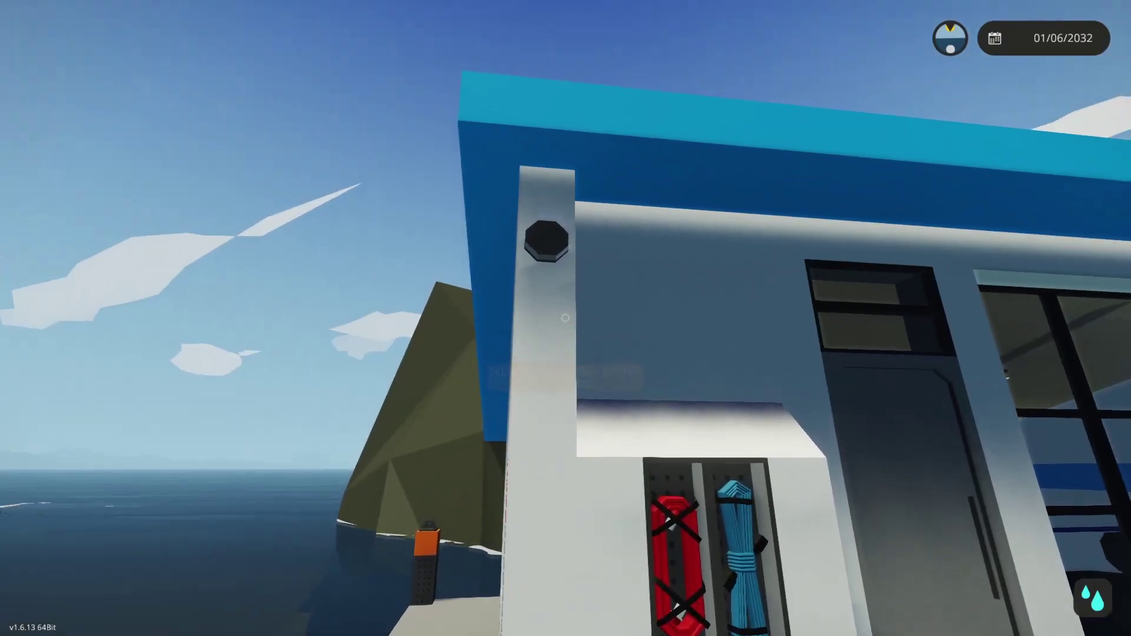
key("w")
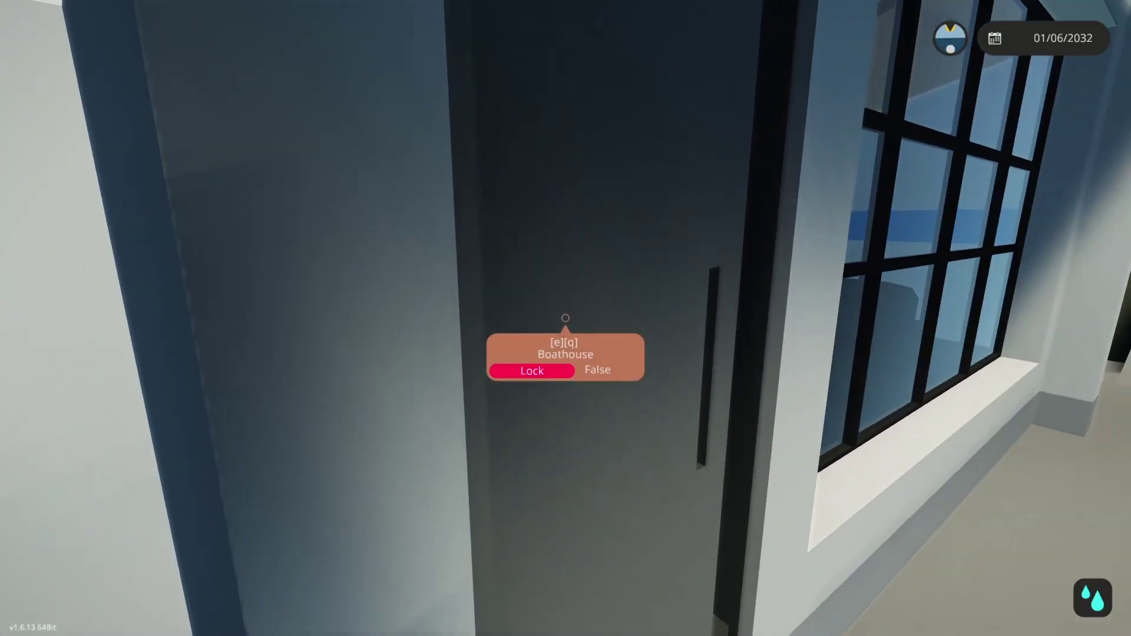
key("e")
key("w")
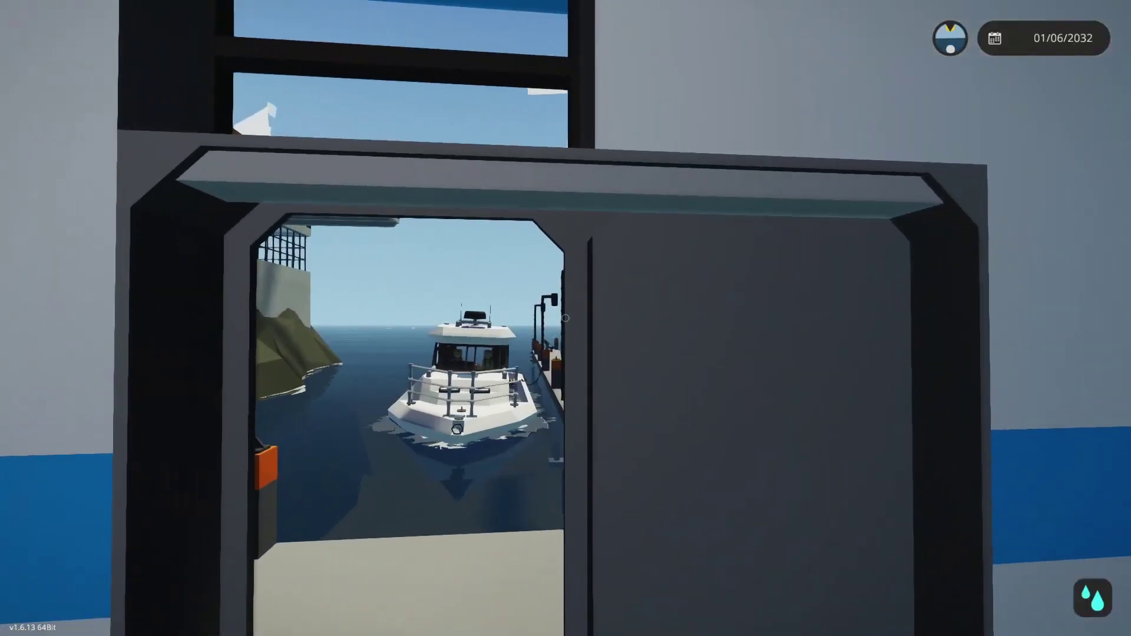
Set the world time to 18:06 in Custom Options, then view the dusk from the pier.
key("Escape")
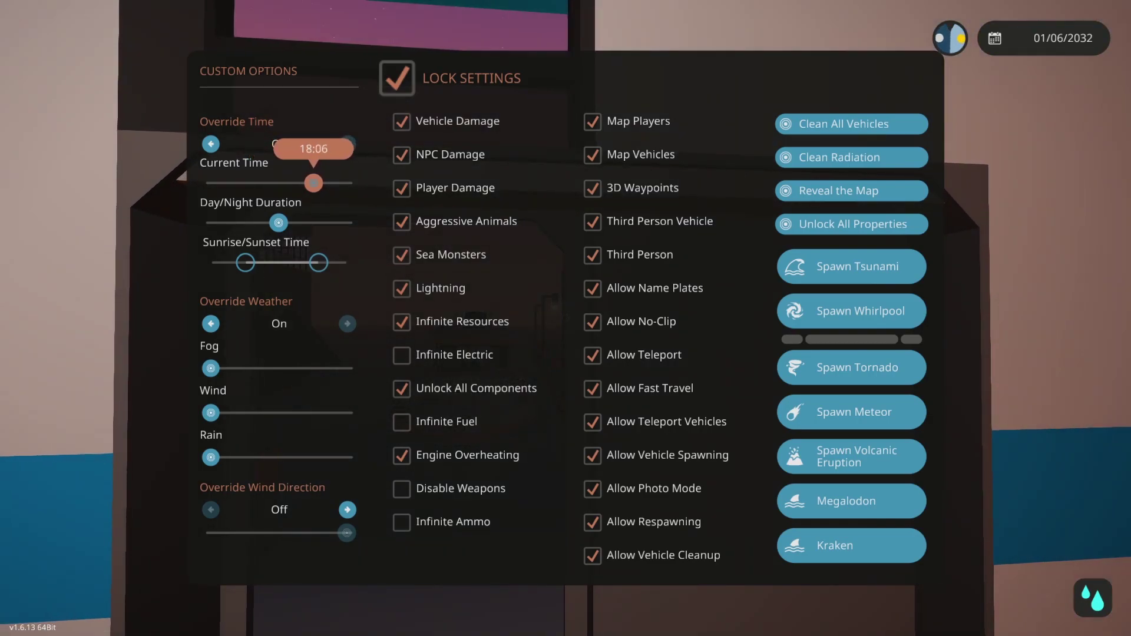
key("Escape")
key("w")
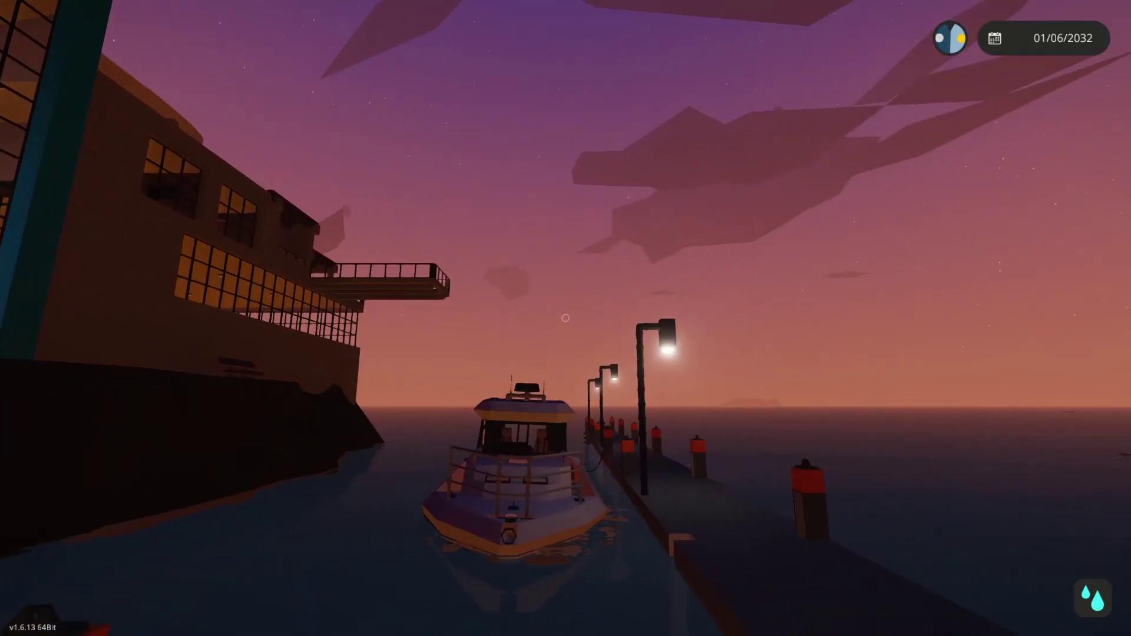
key("w")
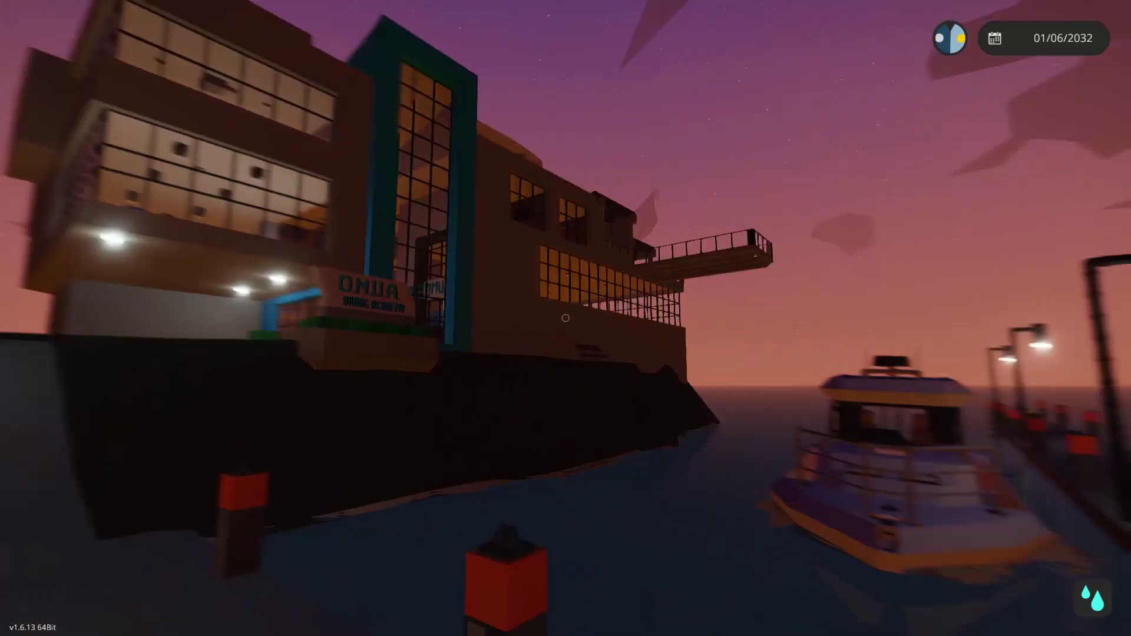
key("w")
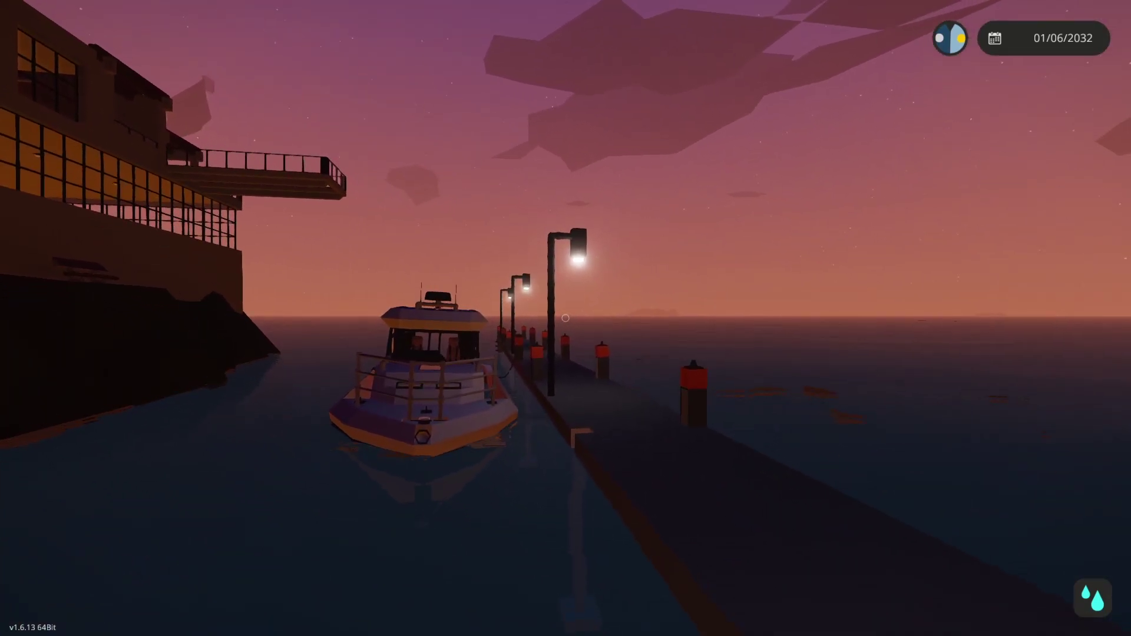
Walk through the diving equipment room and stairwell into the locker room, viewing the harbour.
key("w")
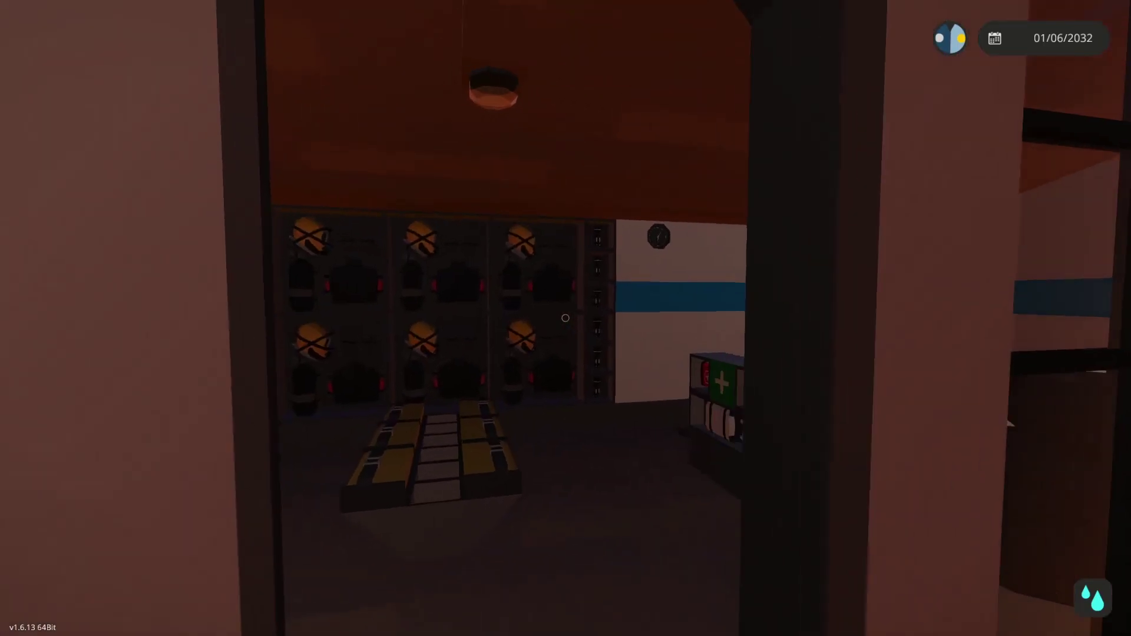
key("w")
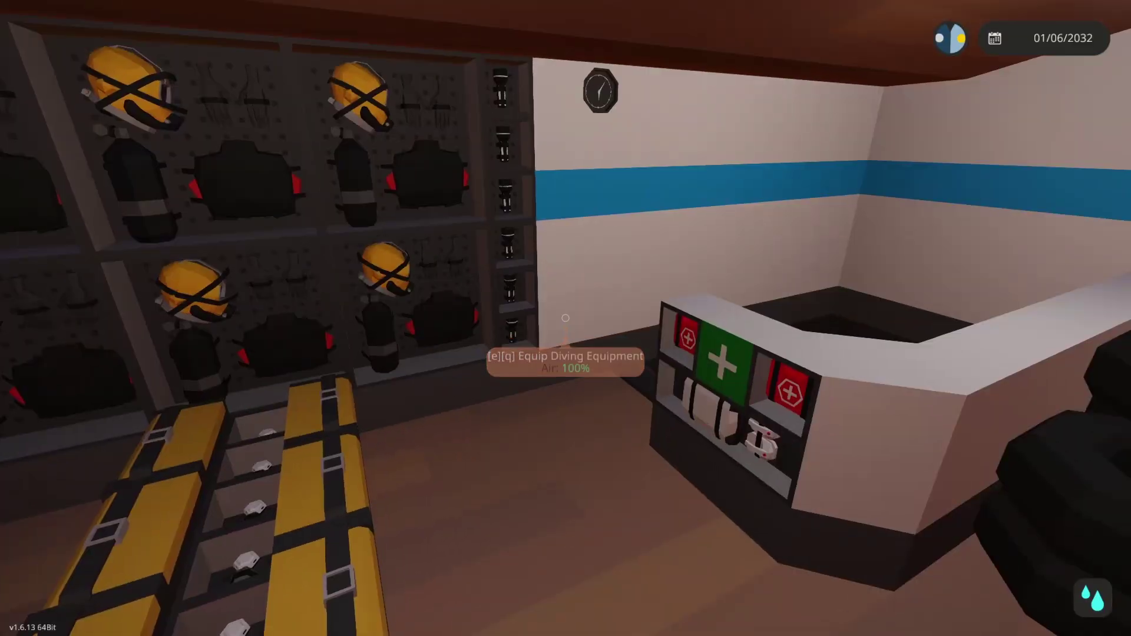
key("w")
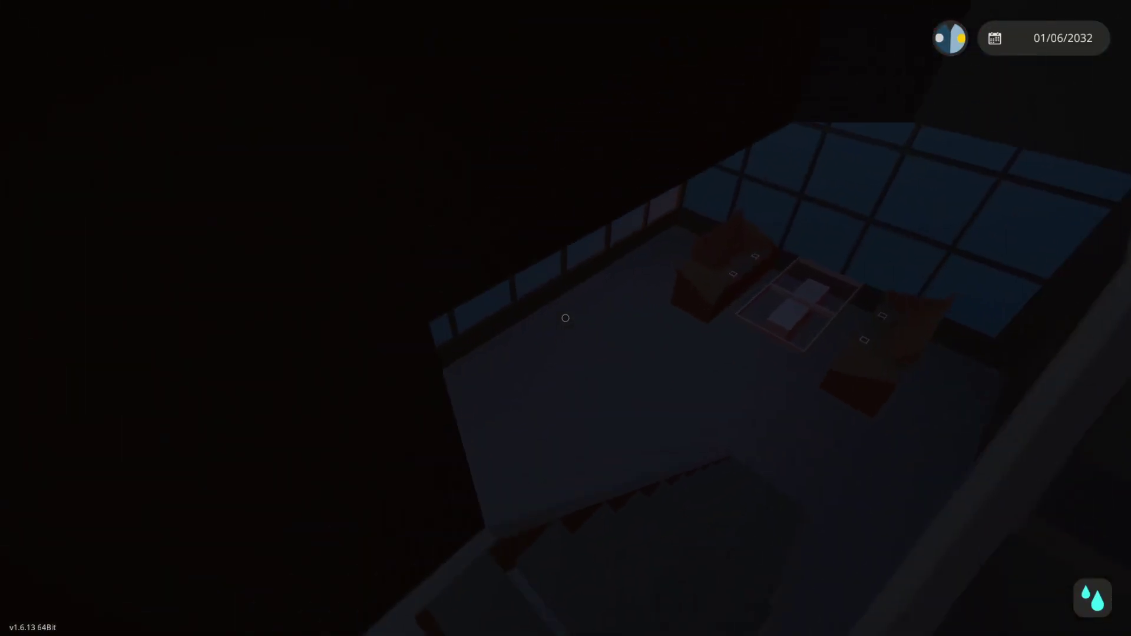
key("w")
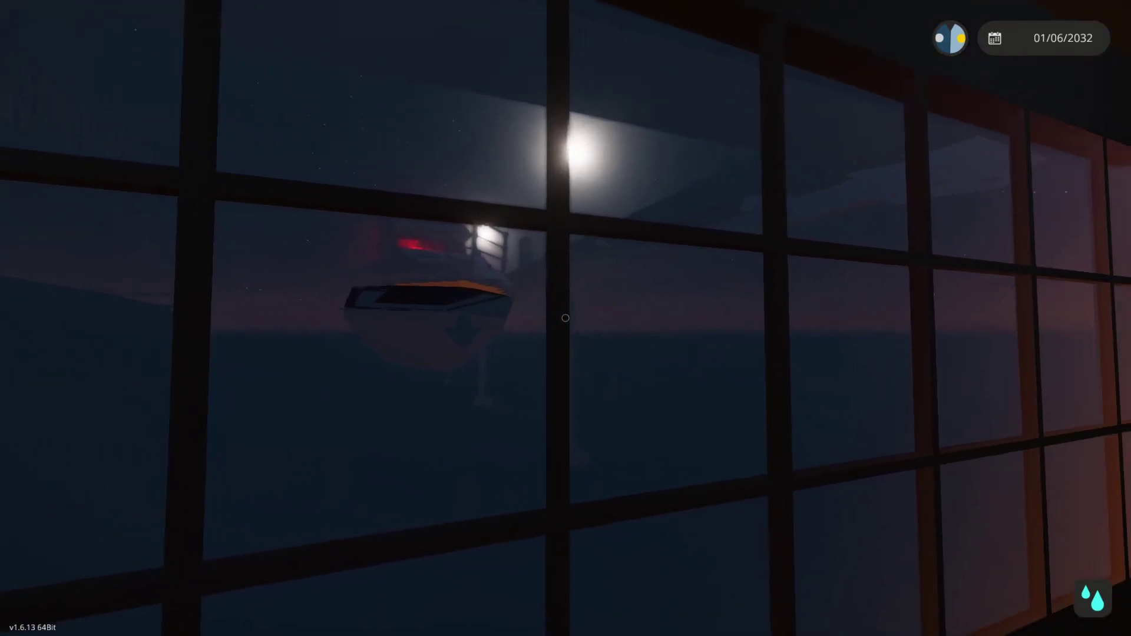
key("w")
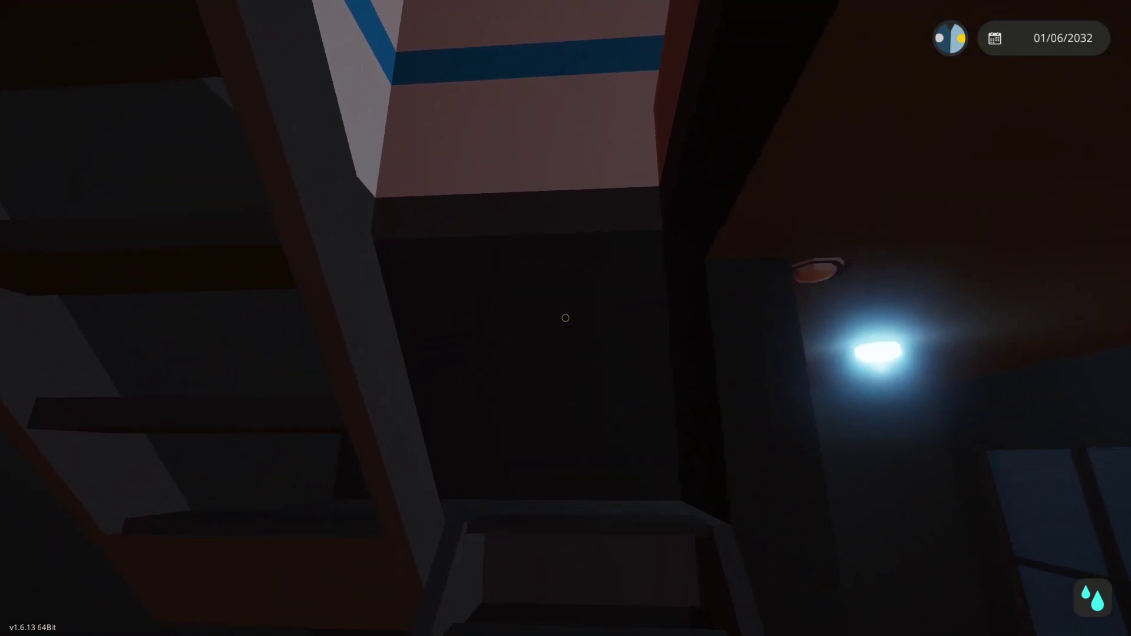
key("w")
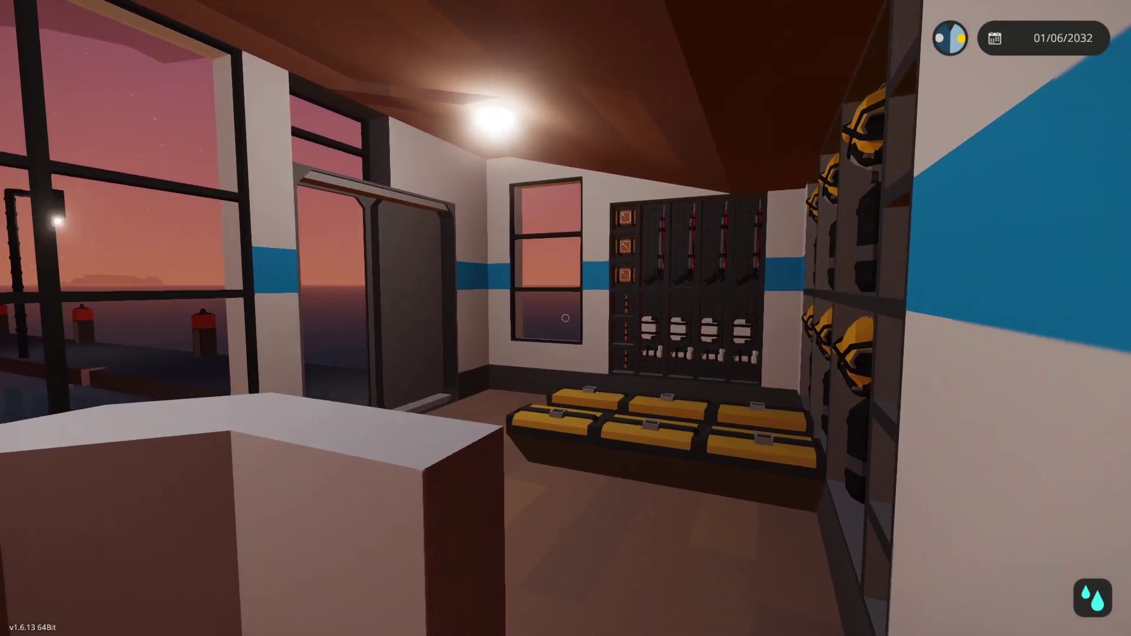
key("w")
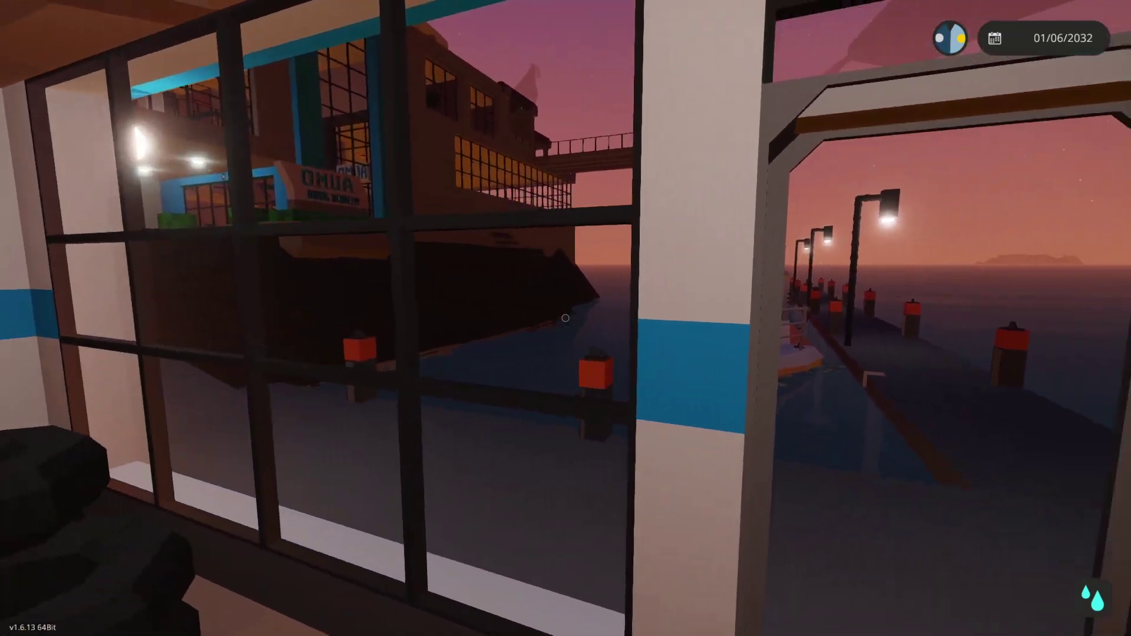
key("w")
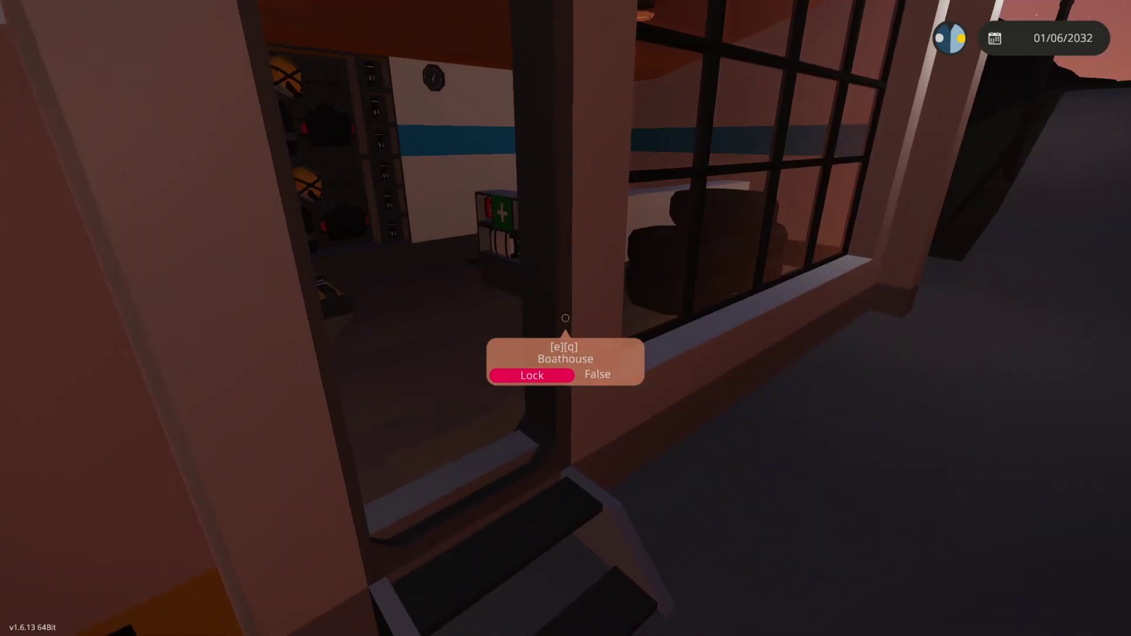
Visit the helmet room and stairwell, then follow the dock walkway toward the academy.
key("w")
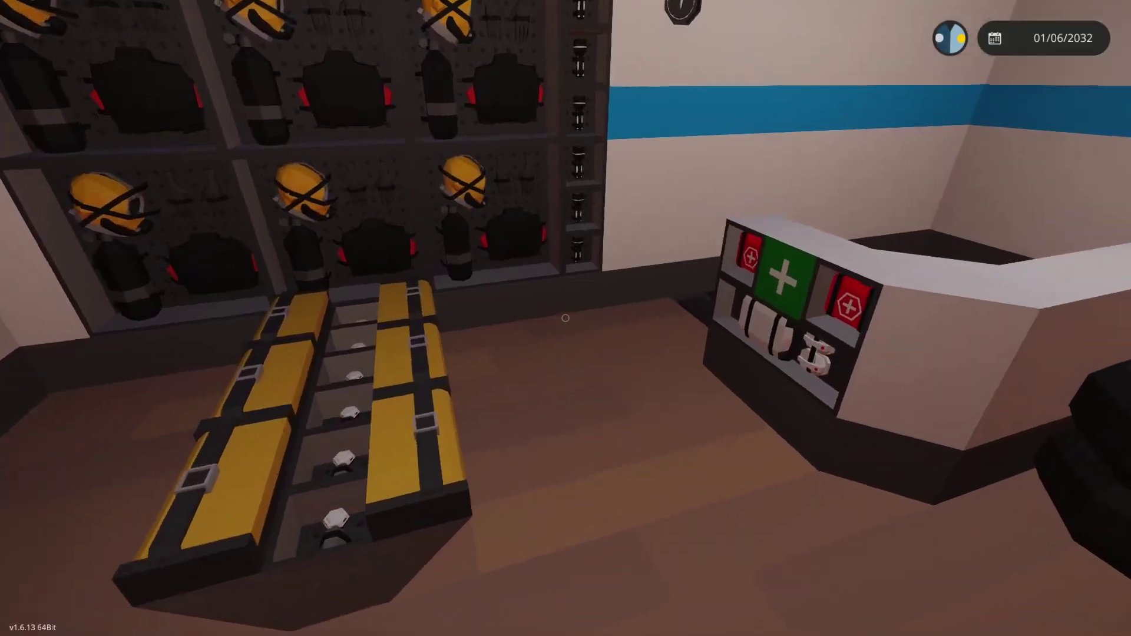
key("s")
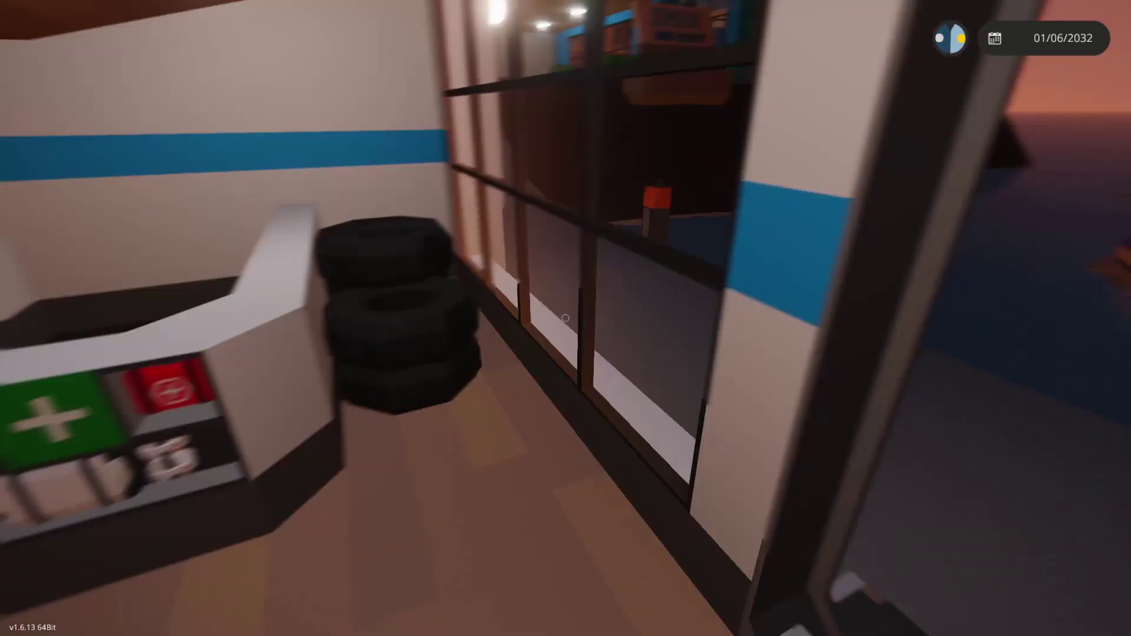
key("w")
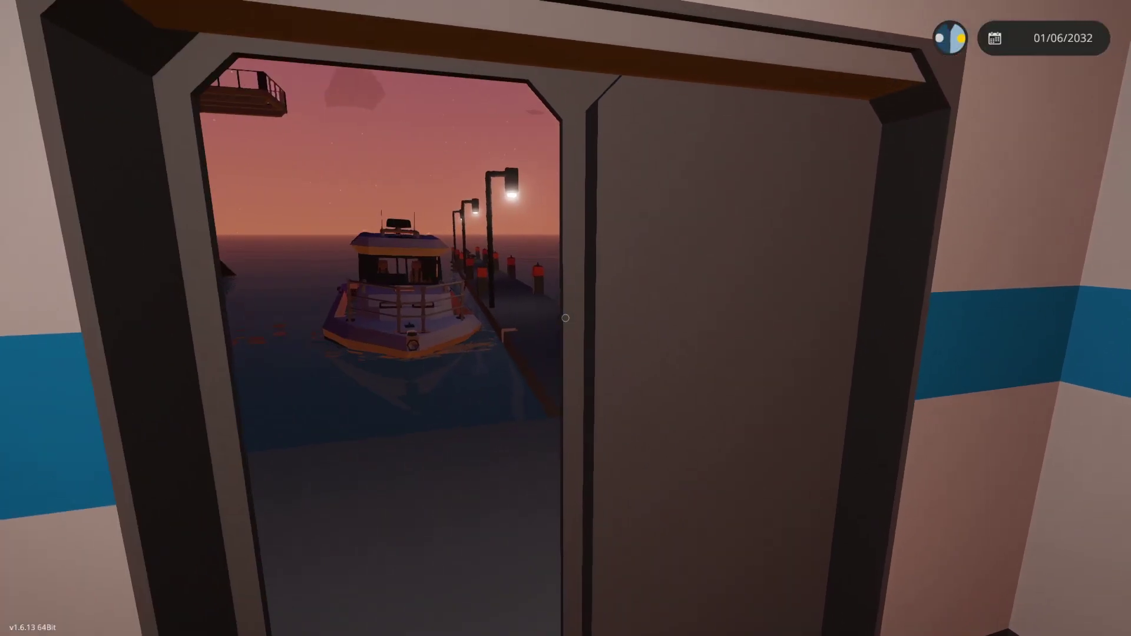
key("w")
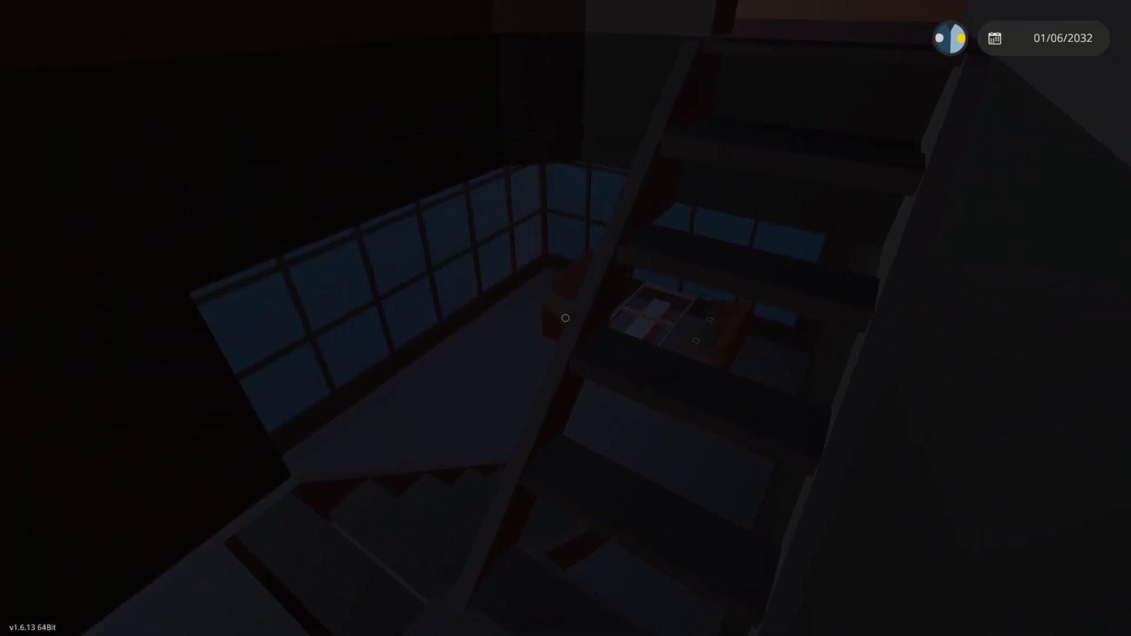
key("w")
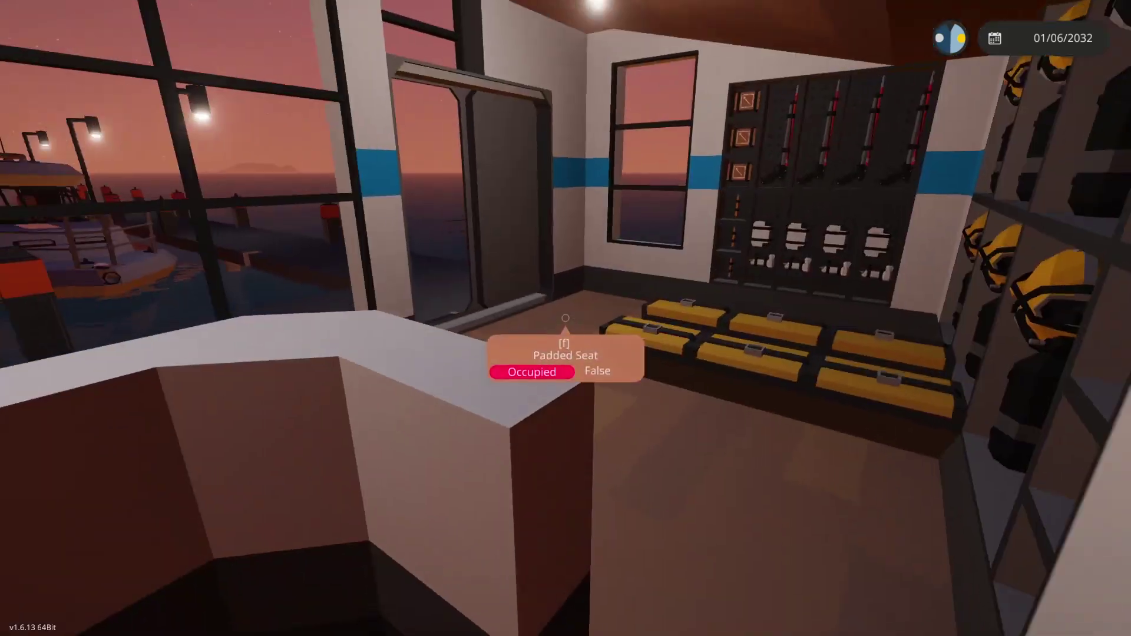
key("w")
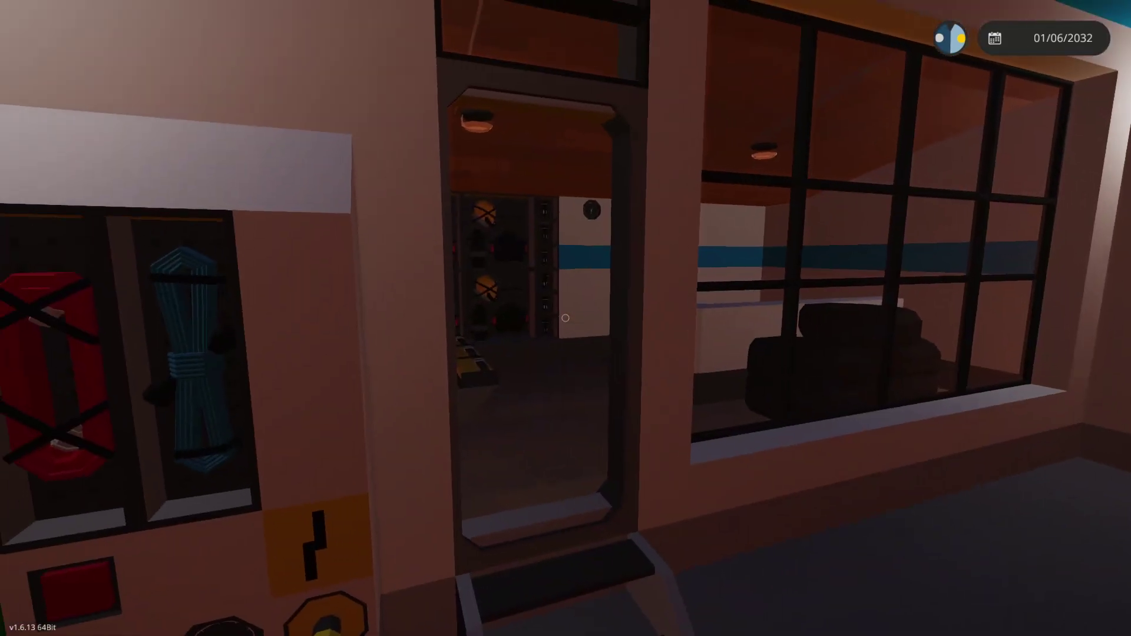
key("w")
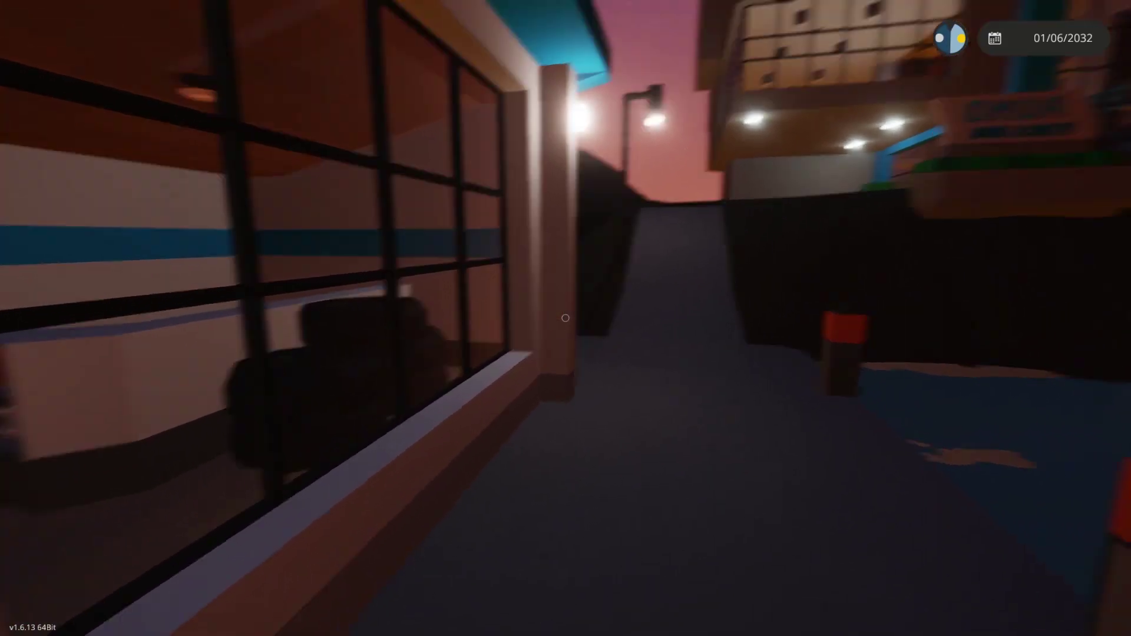
key("w")
key("w")
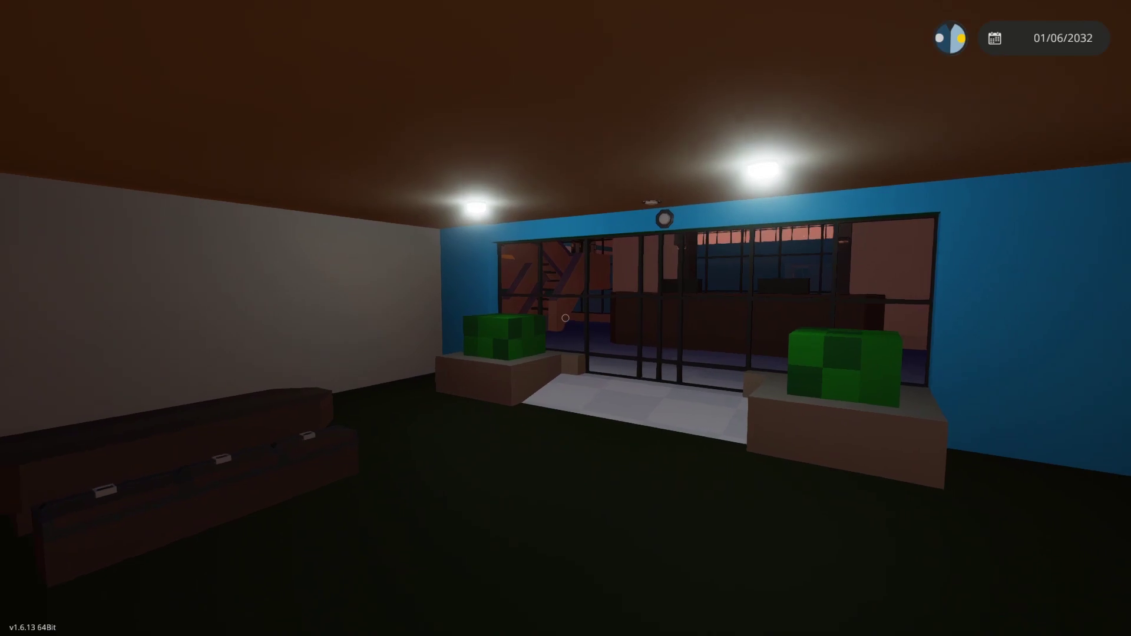
Walk through the glass doors to the OMUA reception desk and sign.
key("w")
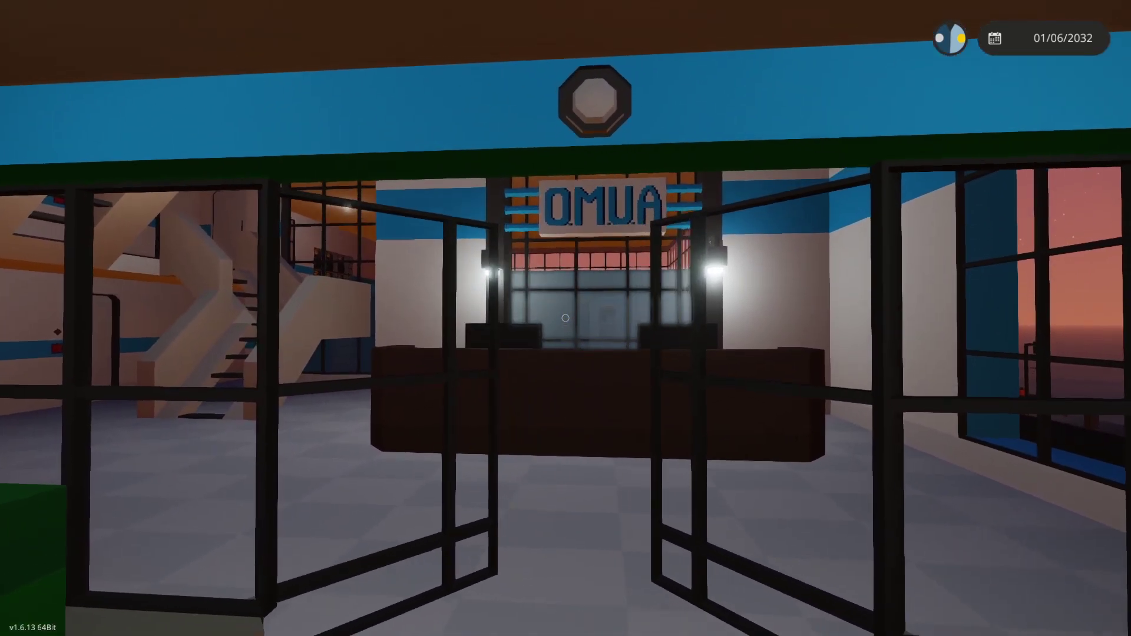
key("w")
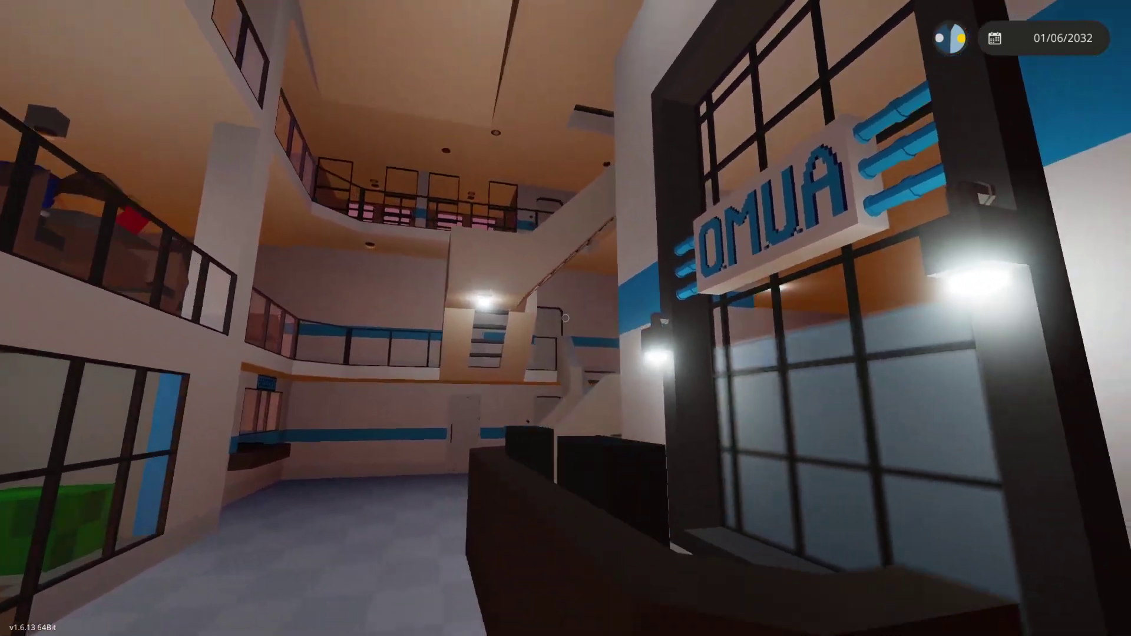
key("w")
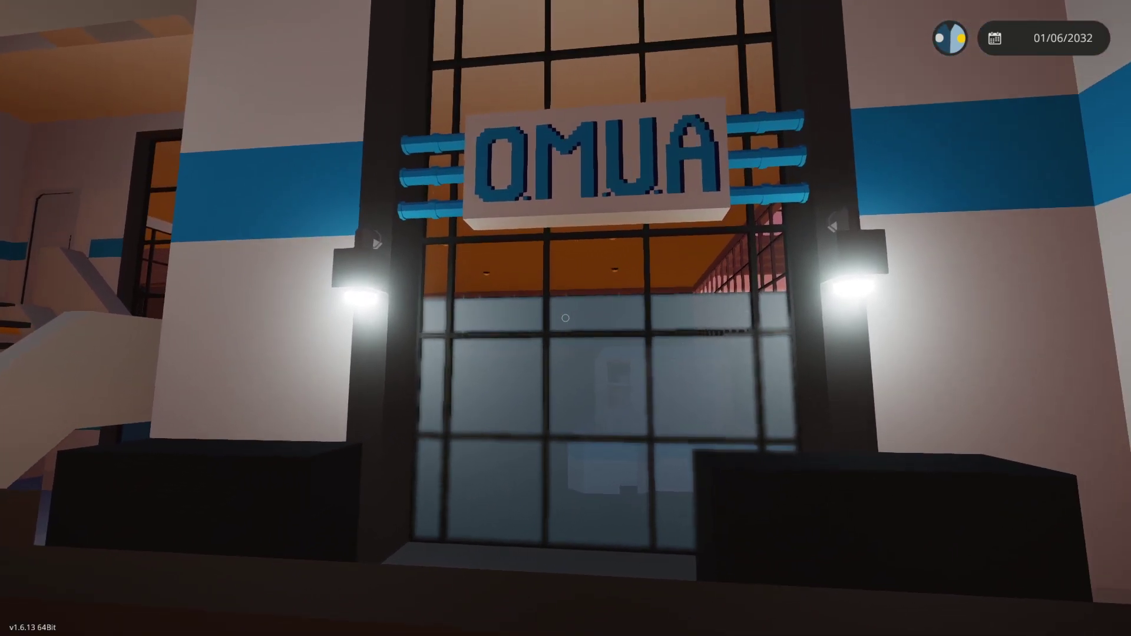
Cross the lobby, open the security office door, and look inside.
key("w")
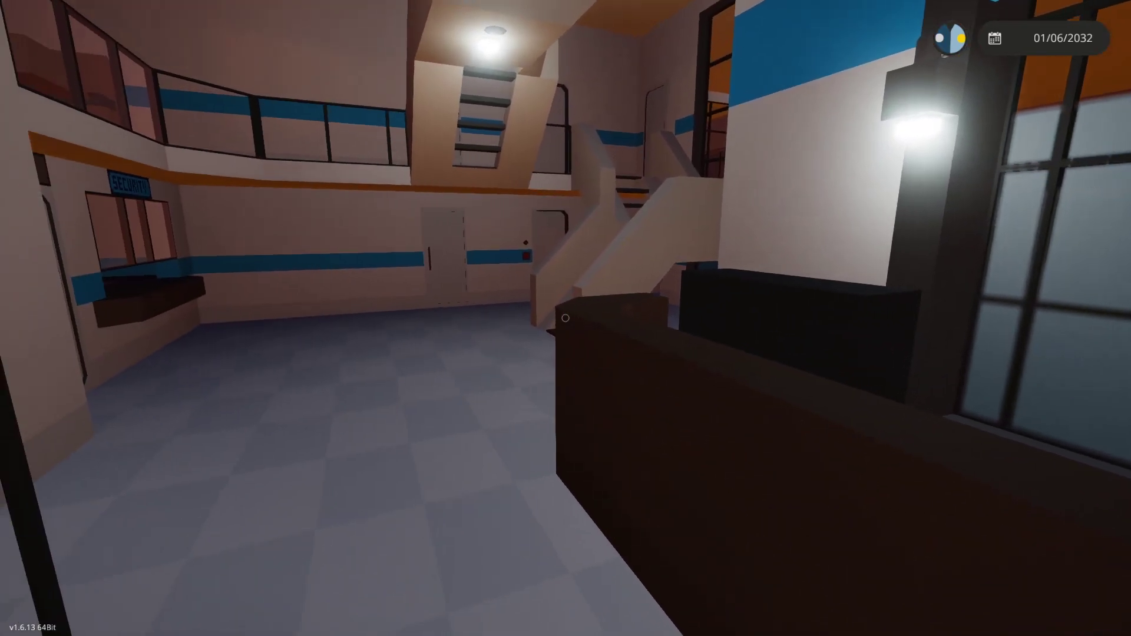
key("w")
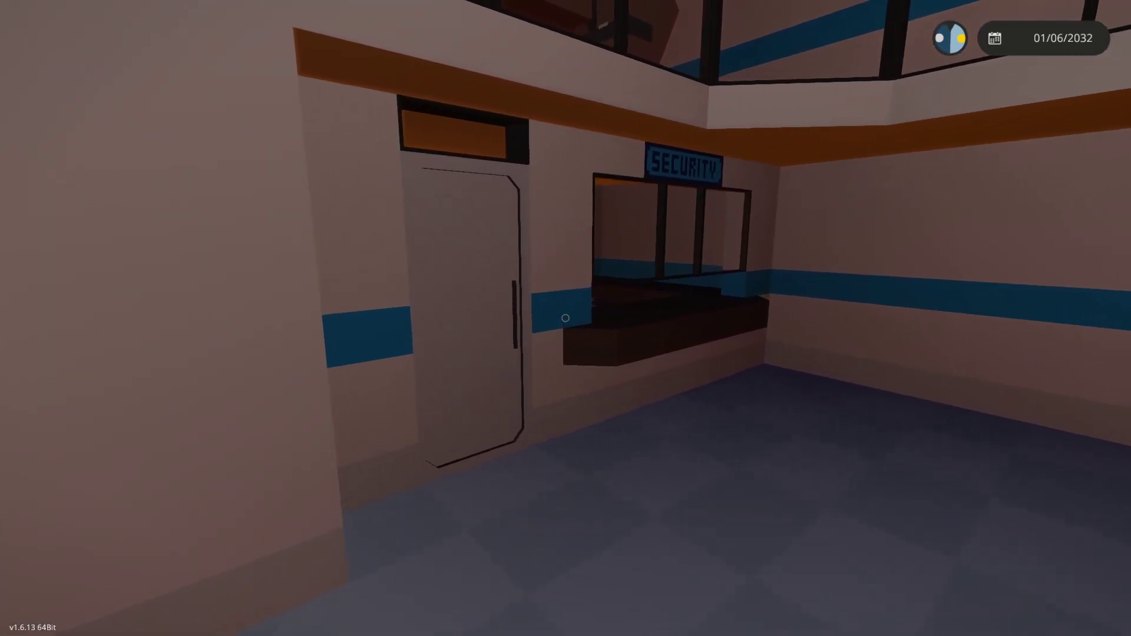
key("w")
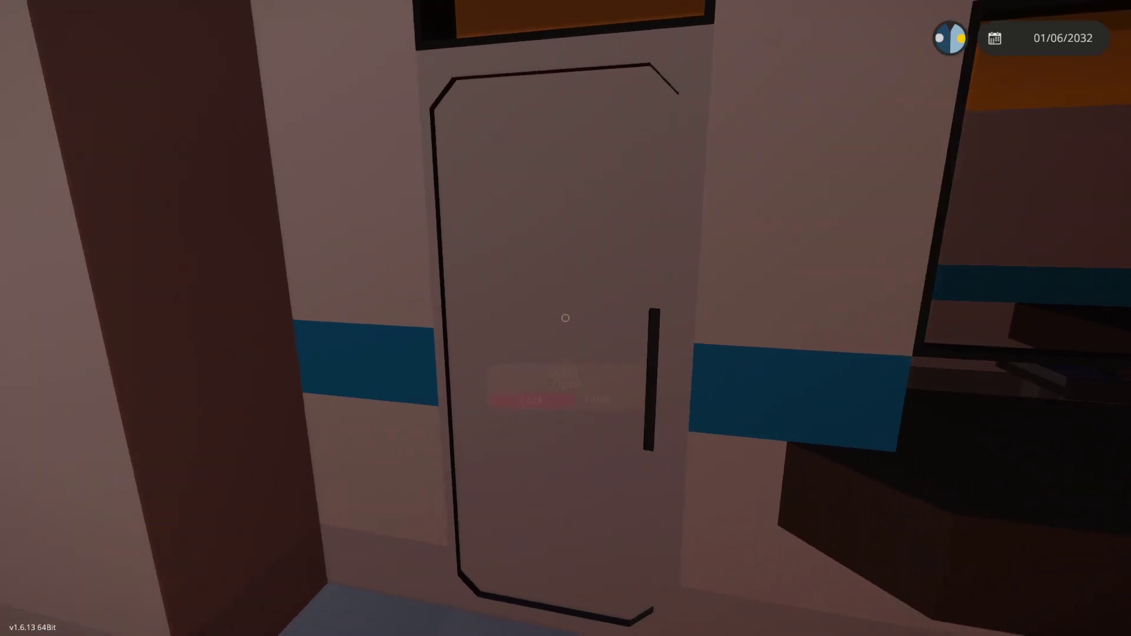
key("w")
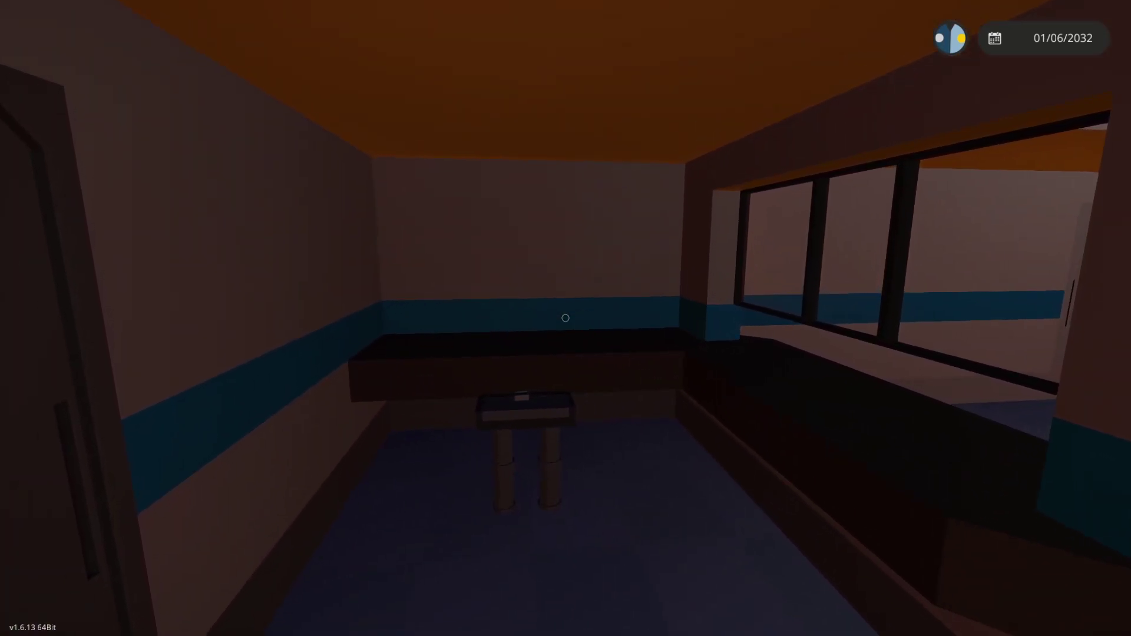
key("w")
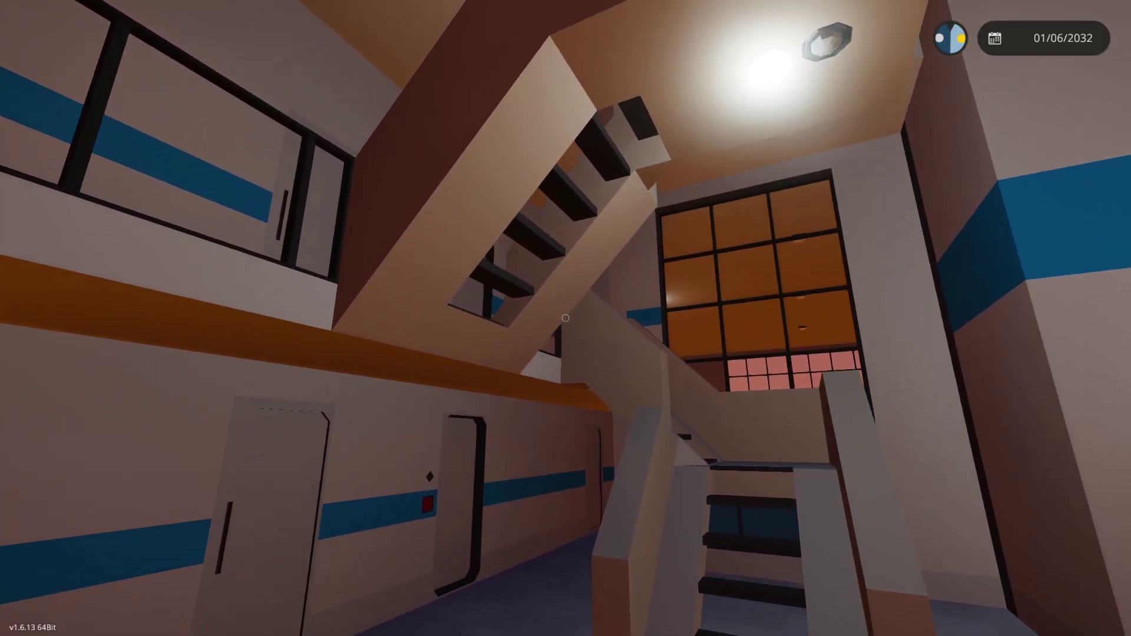
Cross the atrium and hallway, then enter the garage beside the yellow ATV.
key("w")
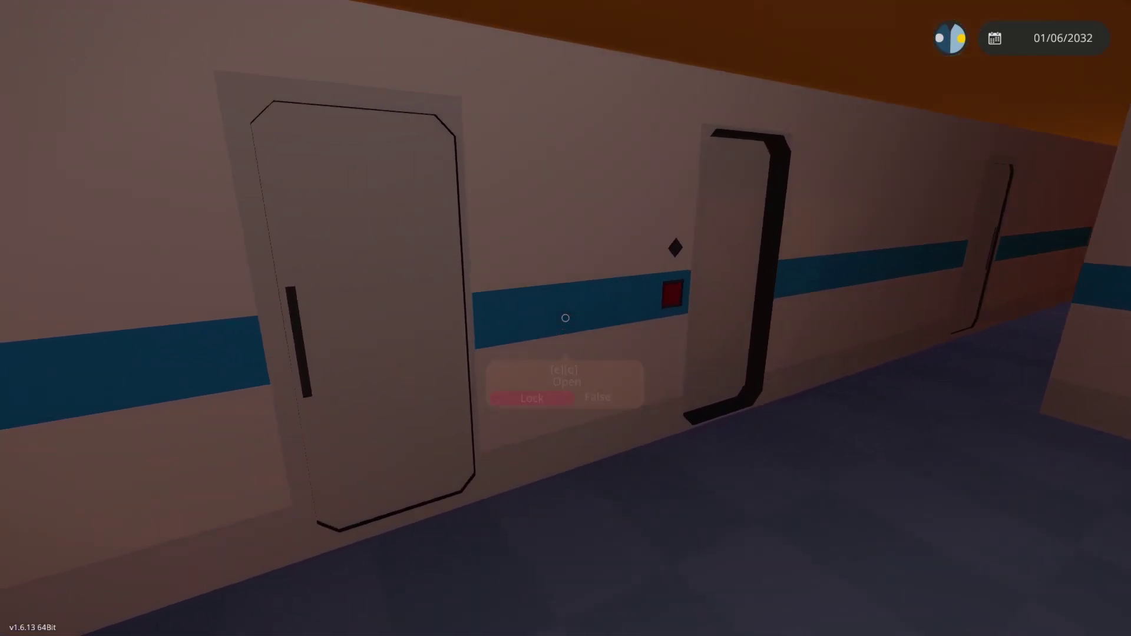
key("w")
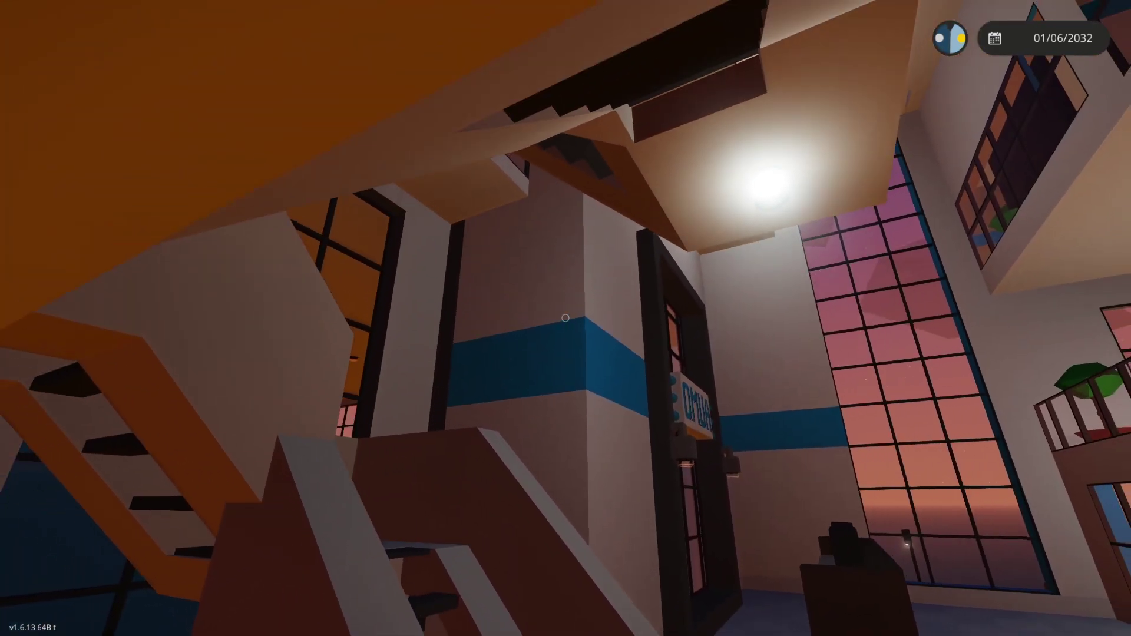
key("w")
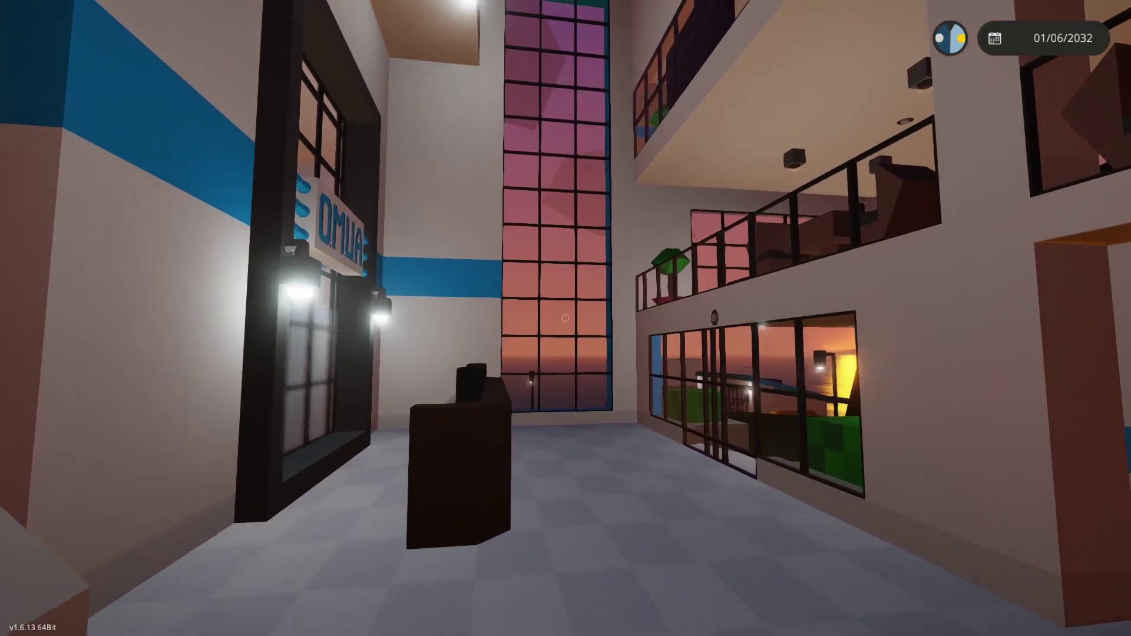
key("w")
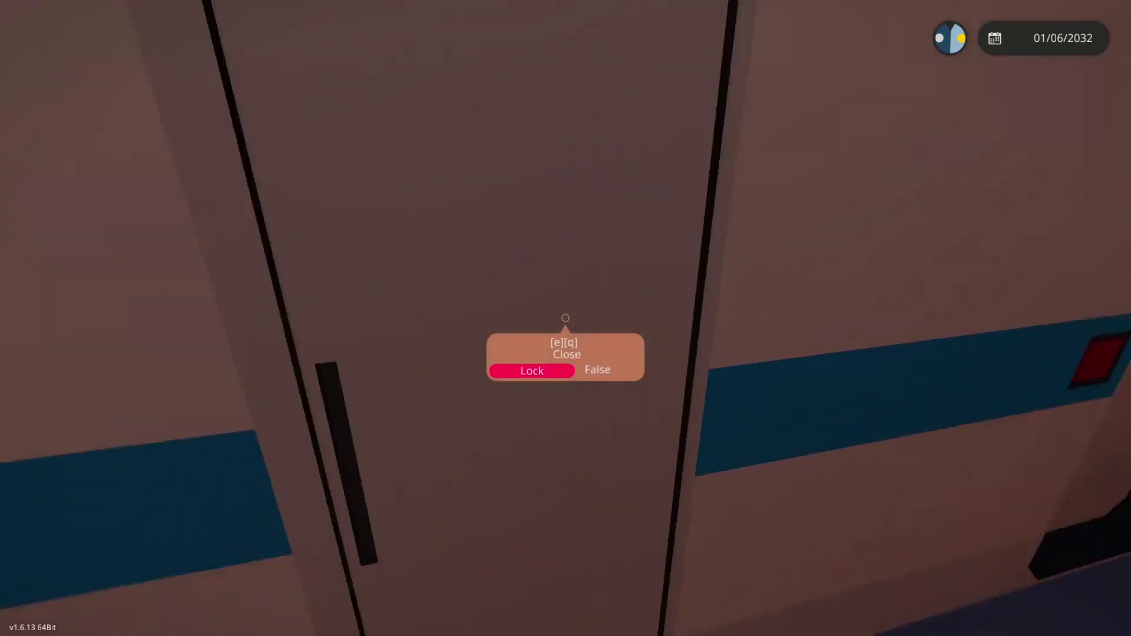
key("e")
key("w")
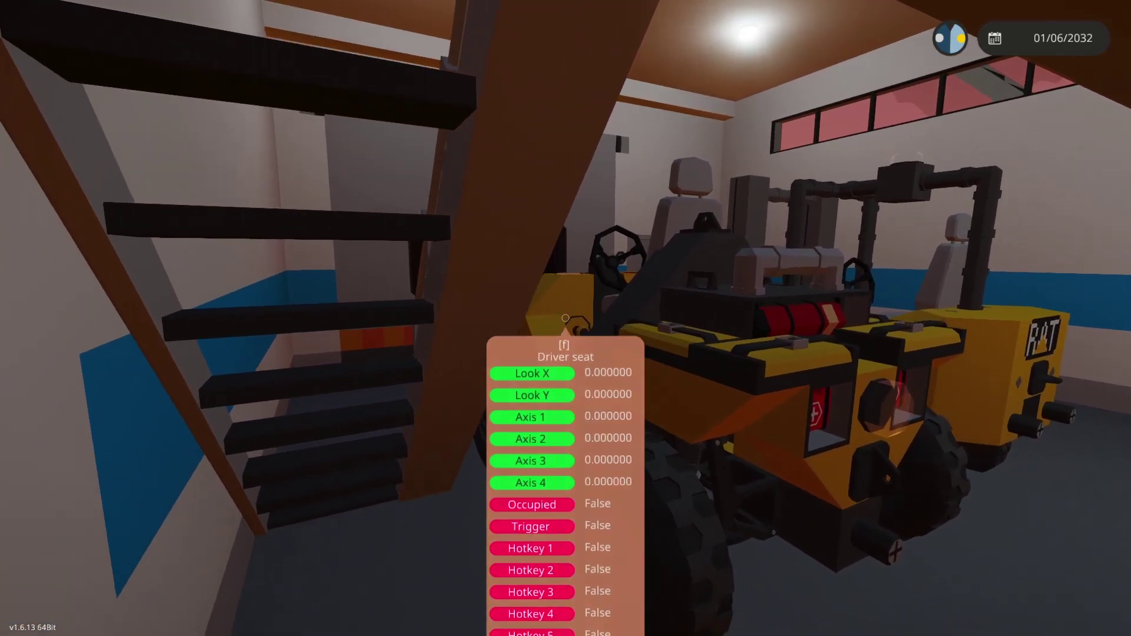
key("w")
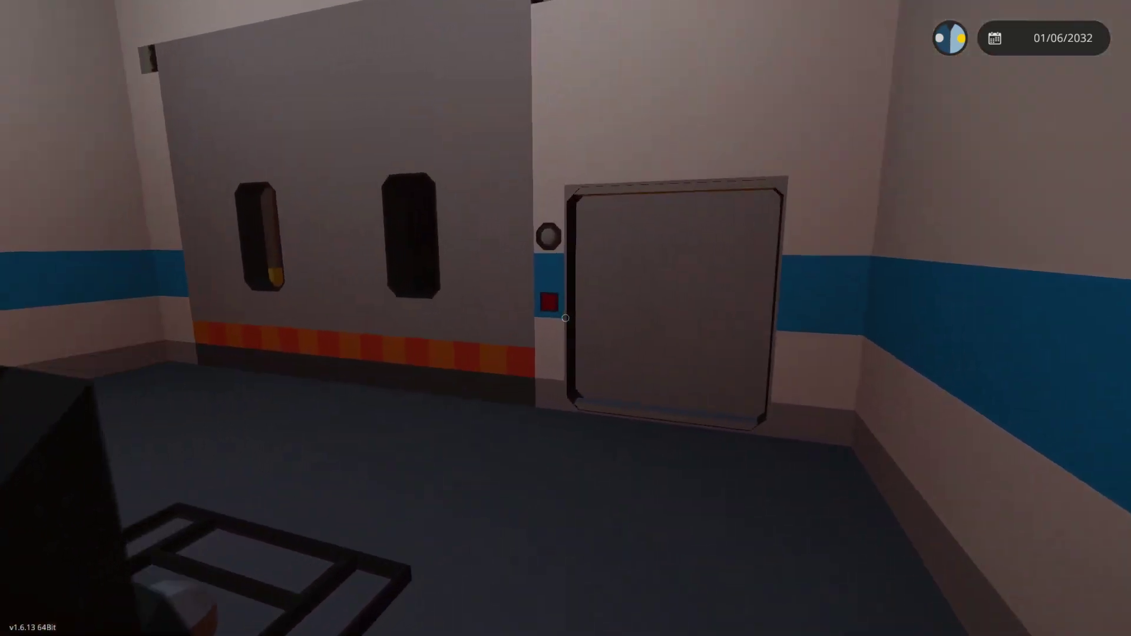
Open the large garage door, circle the forklift, and enter the dark battery room.
key("e")
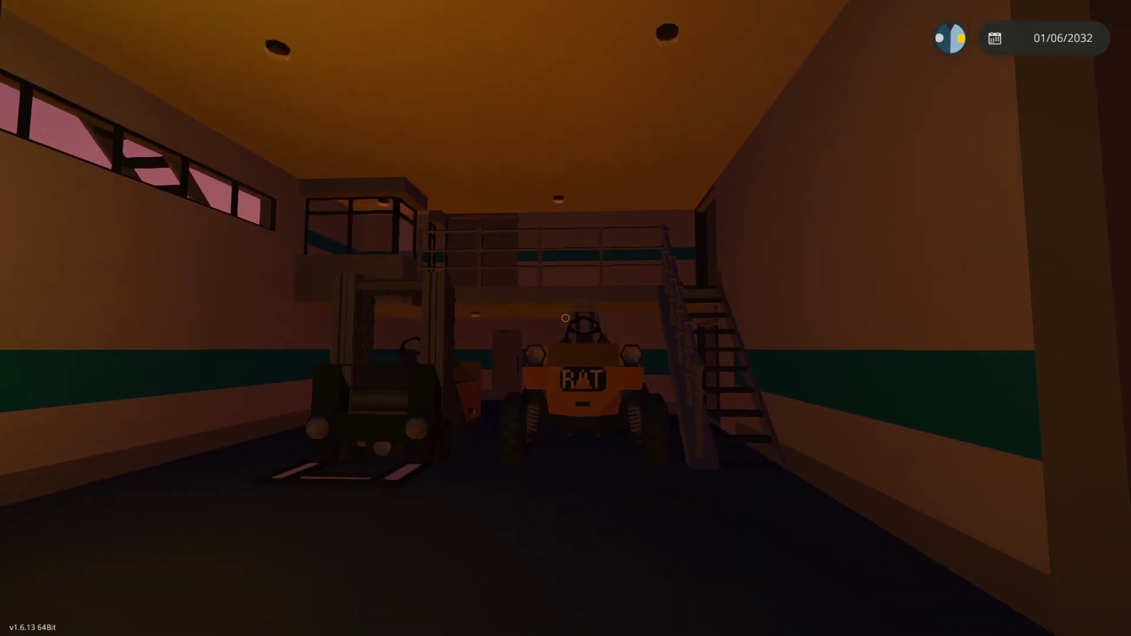
key("w")
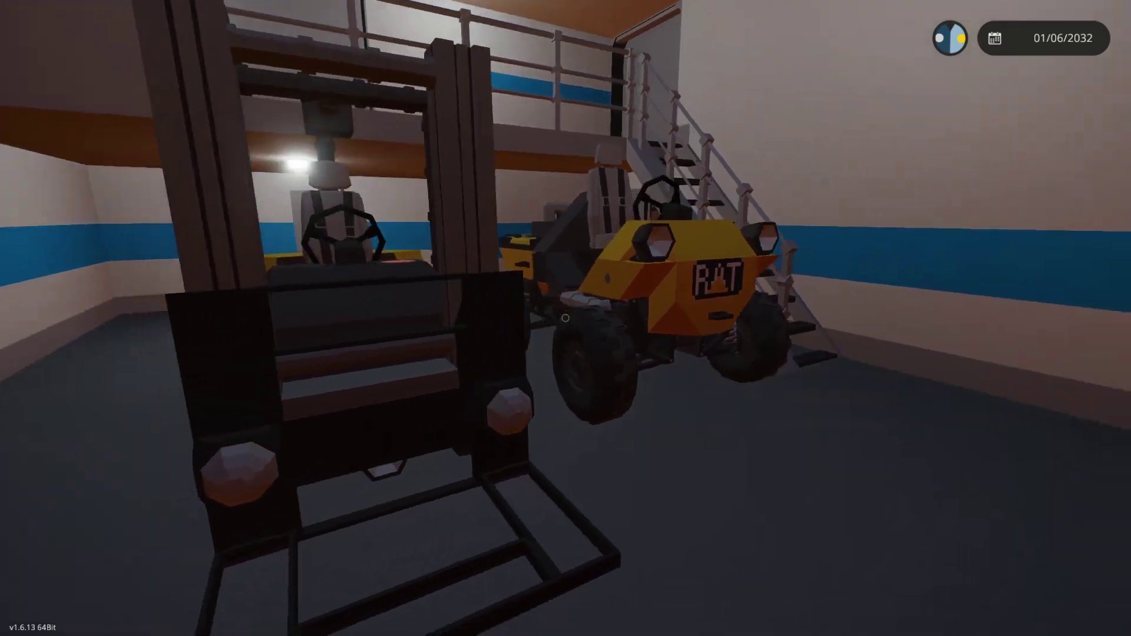
key("s")
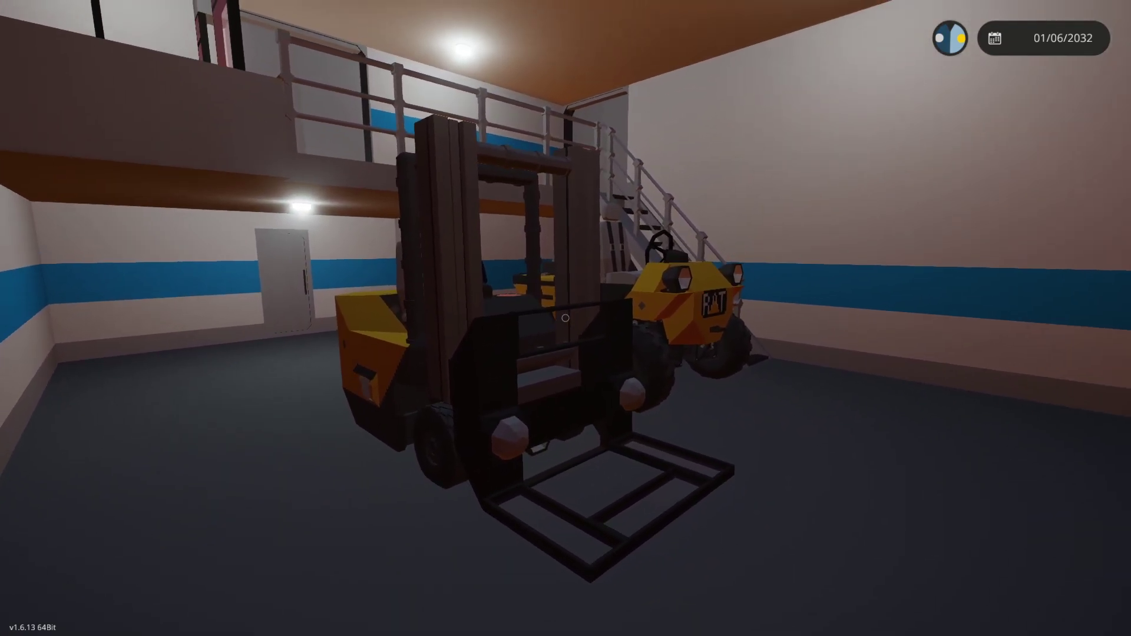
key("w")
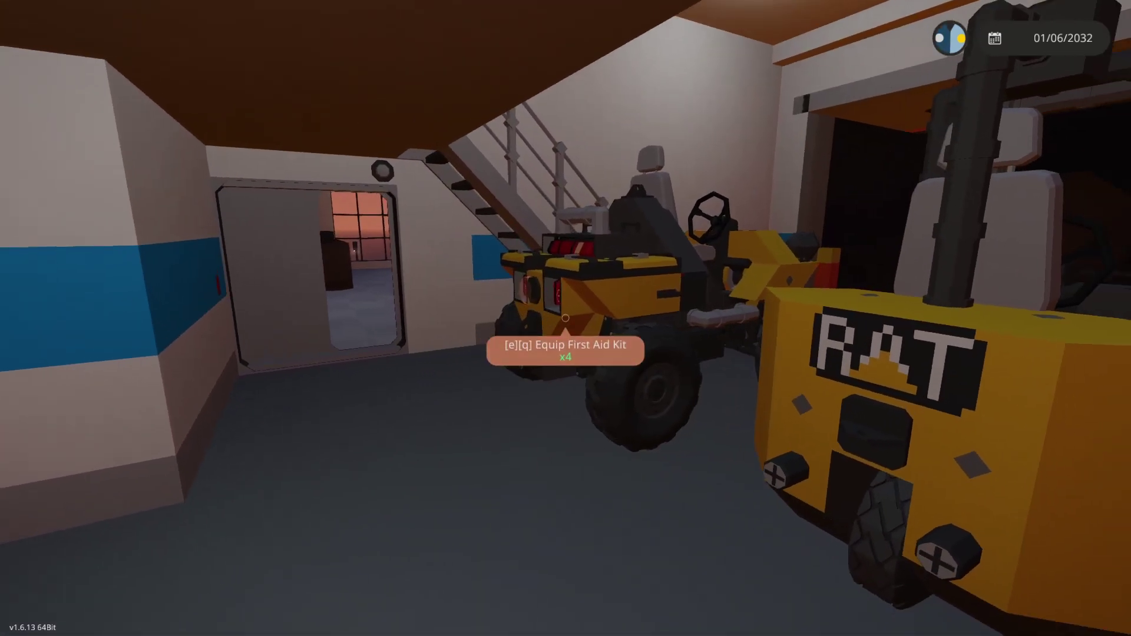
key("a")
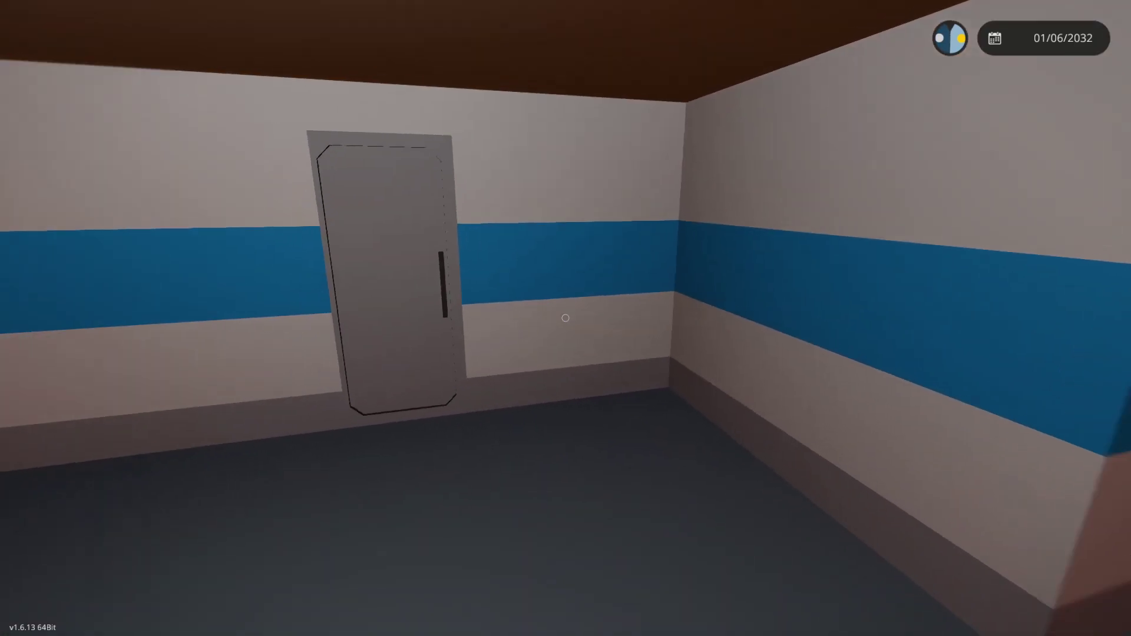
key("w")
left_click(566, 318)
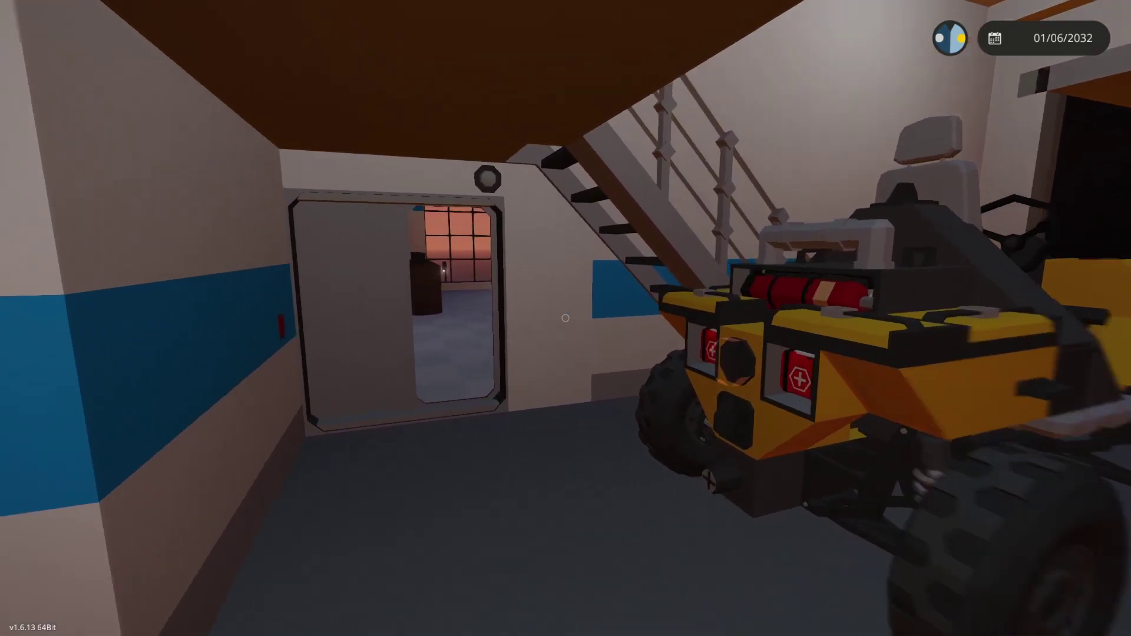
Walk into the corridor and briefly step into and out of the elevator.
key("w")
key("w")
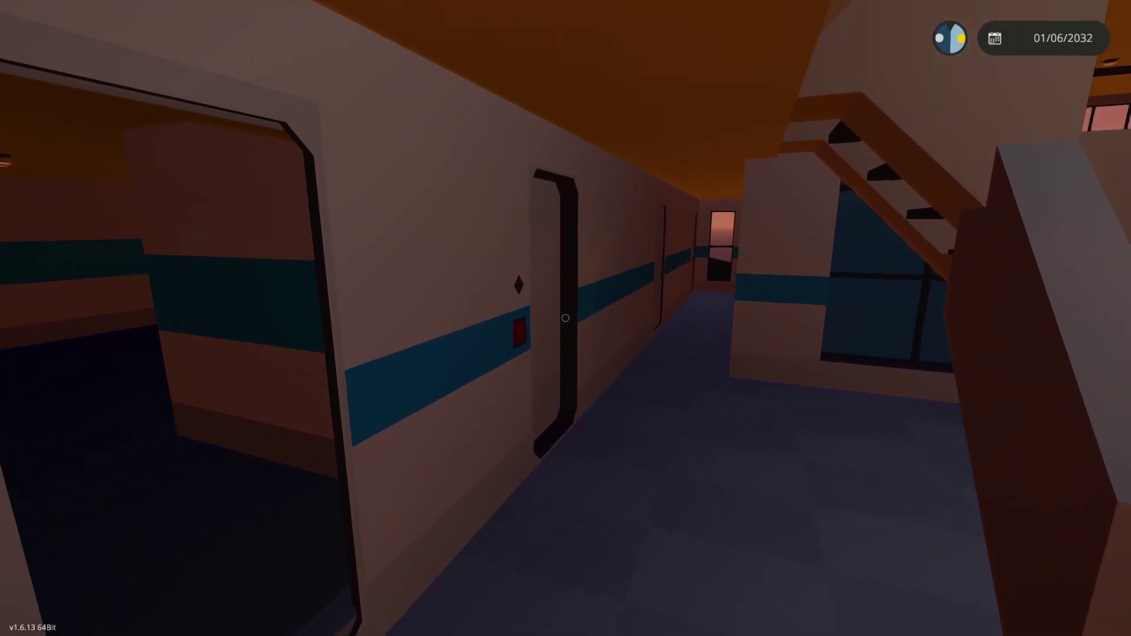
key("w")
left_click(566, 318)
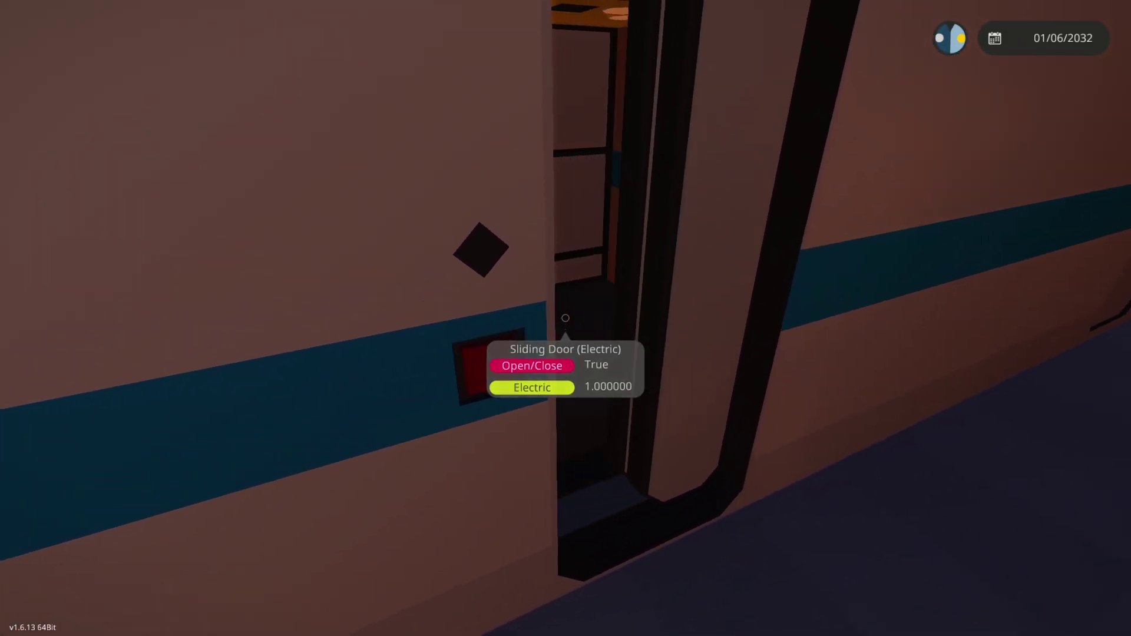
key("w")
key("w")
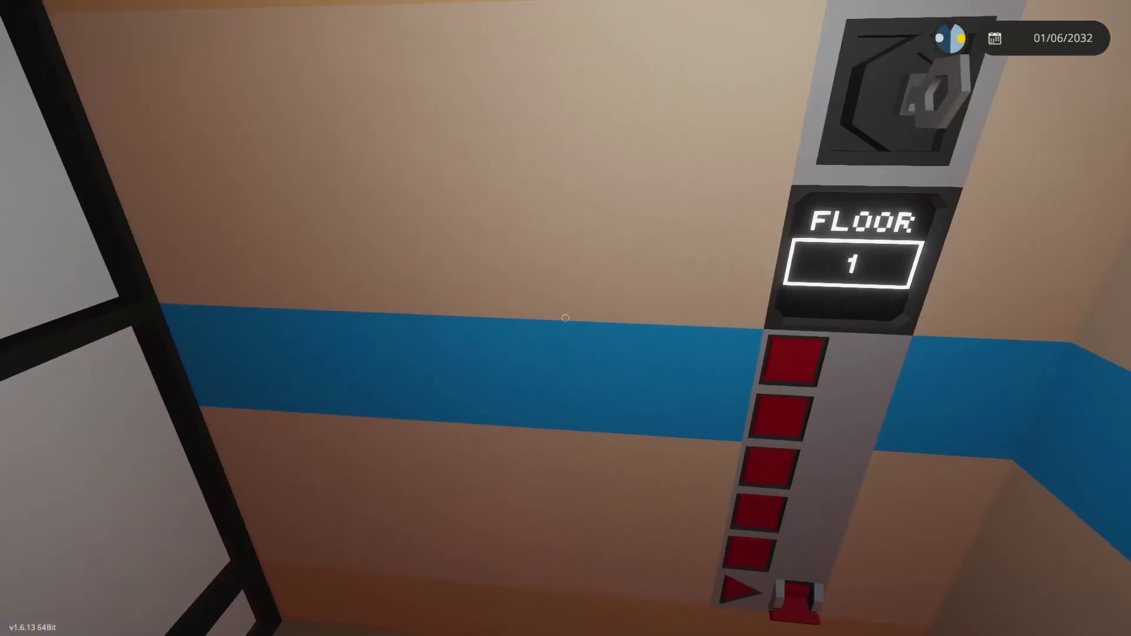
key("w")
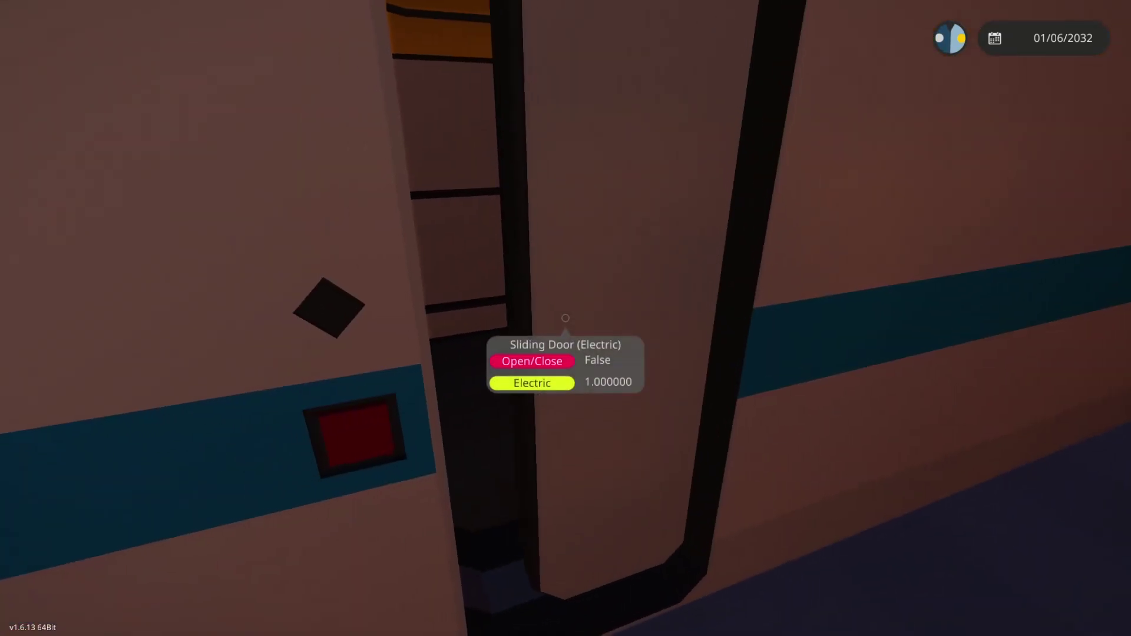
Visit the infirmary's two medical beds, then enter the classroom.
key("w")
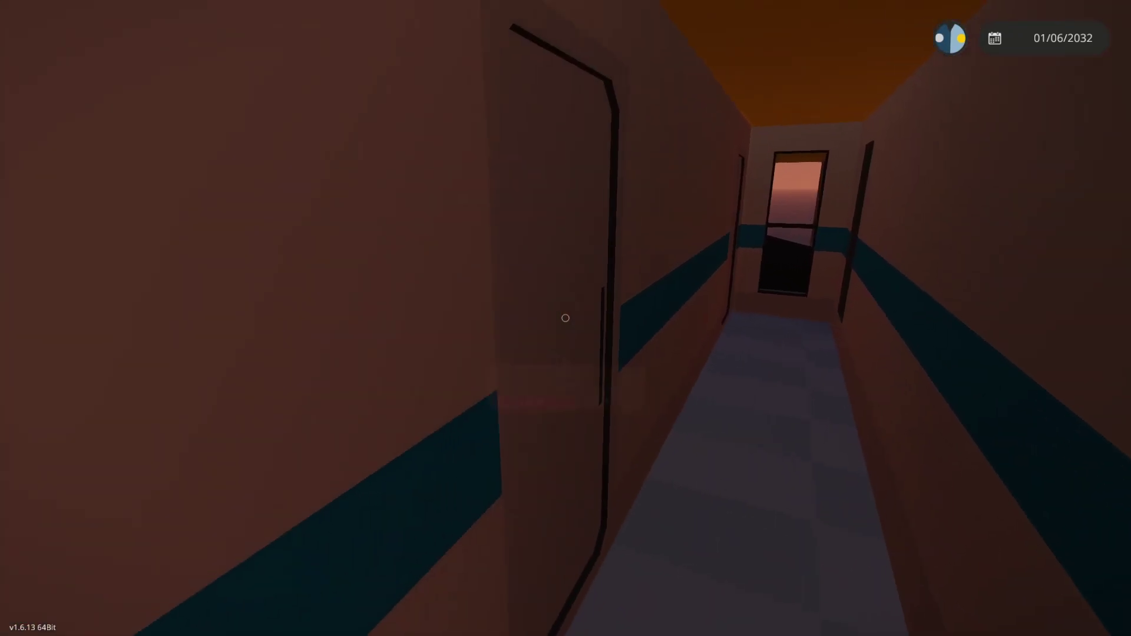
key("w")
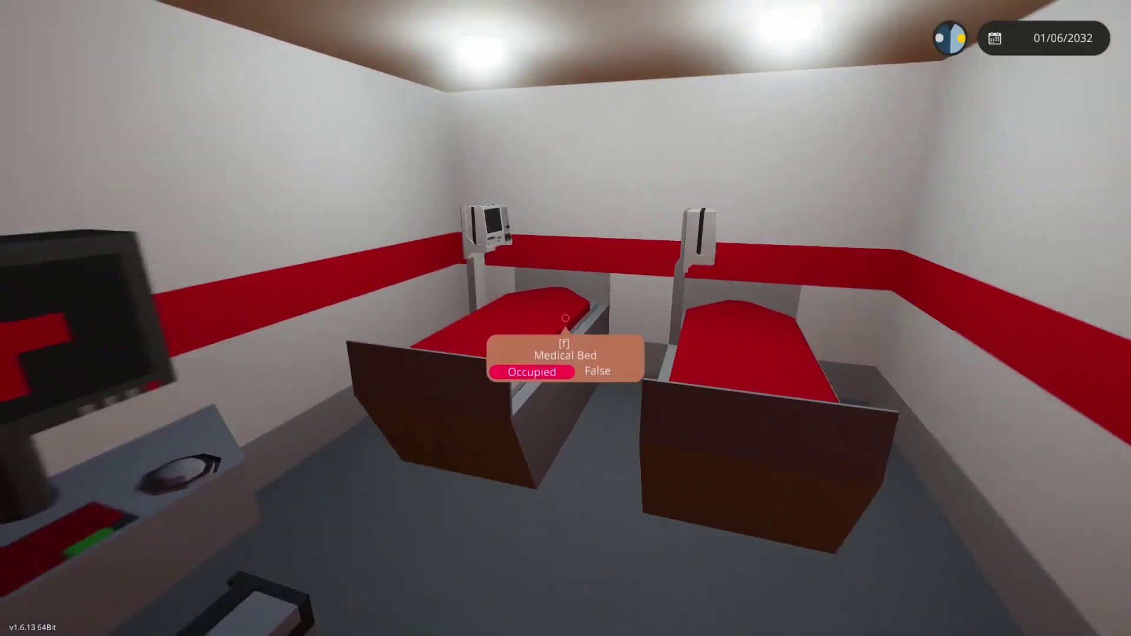
key("w")
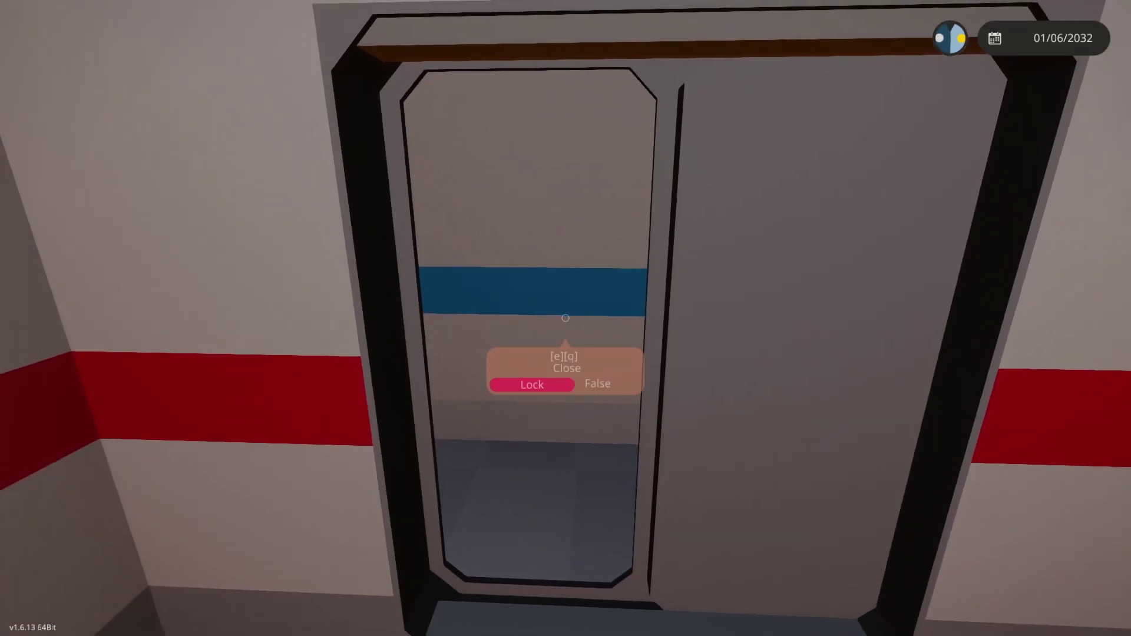
key("w")
key("w")
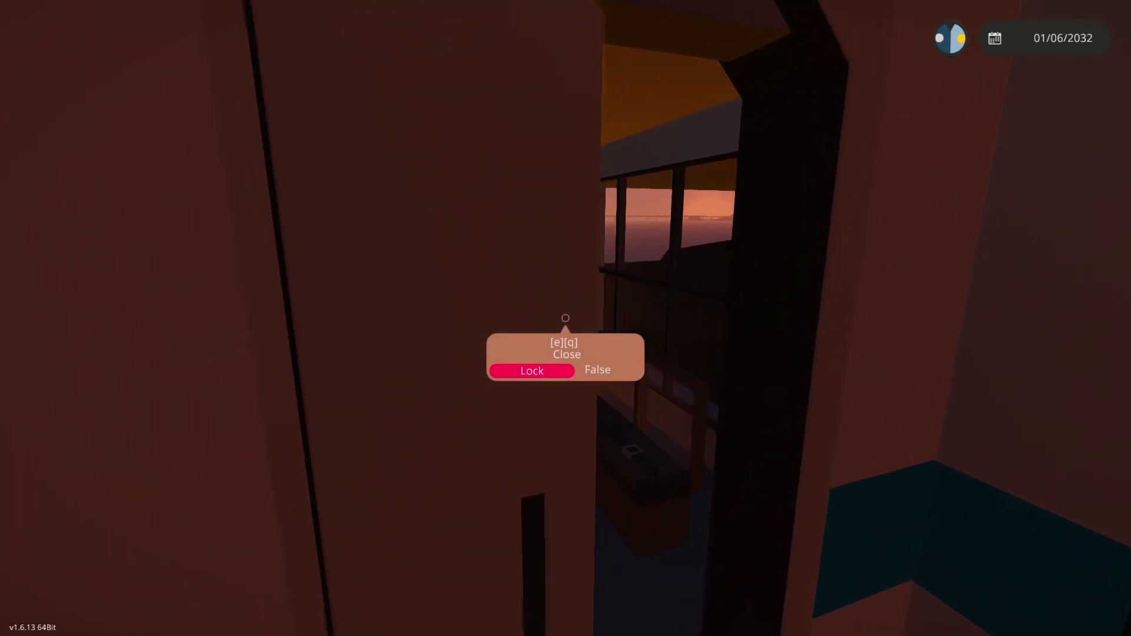
key("w")
key("w")
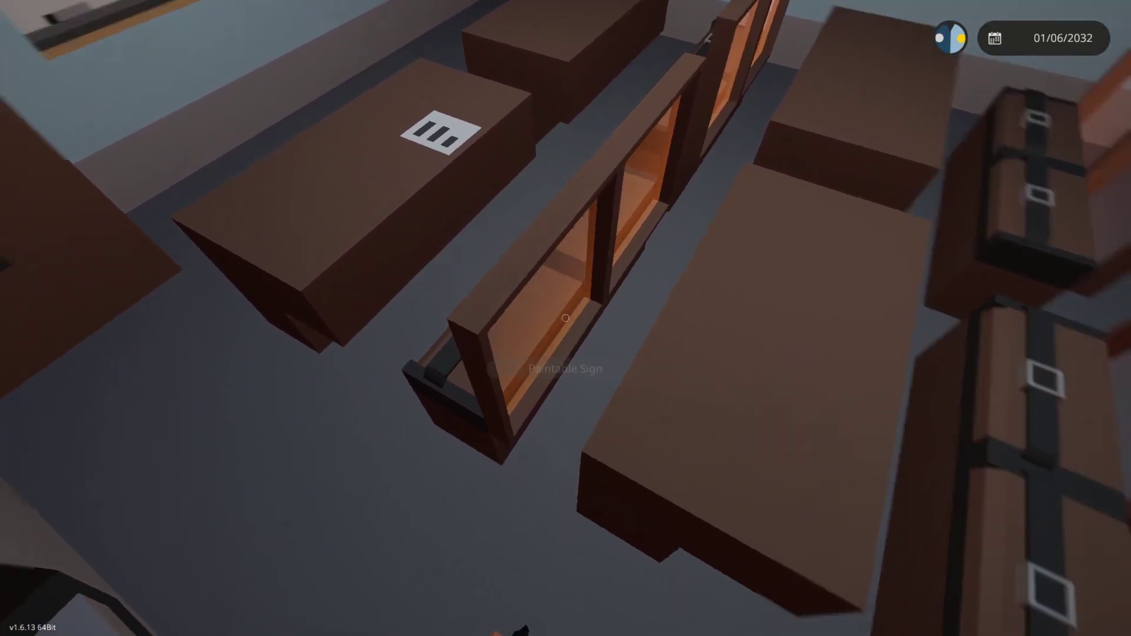
key("s")
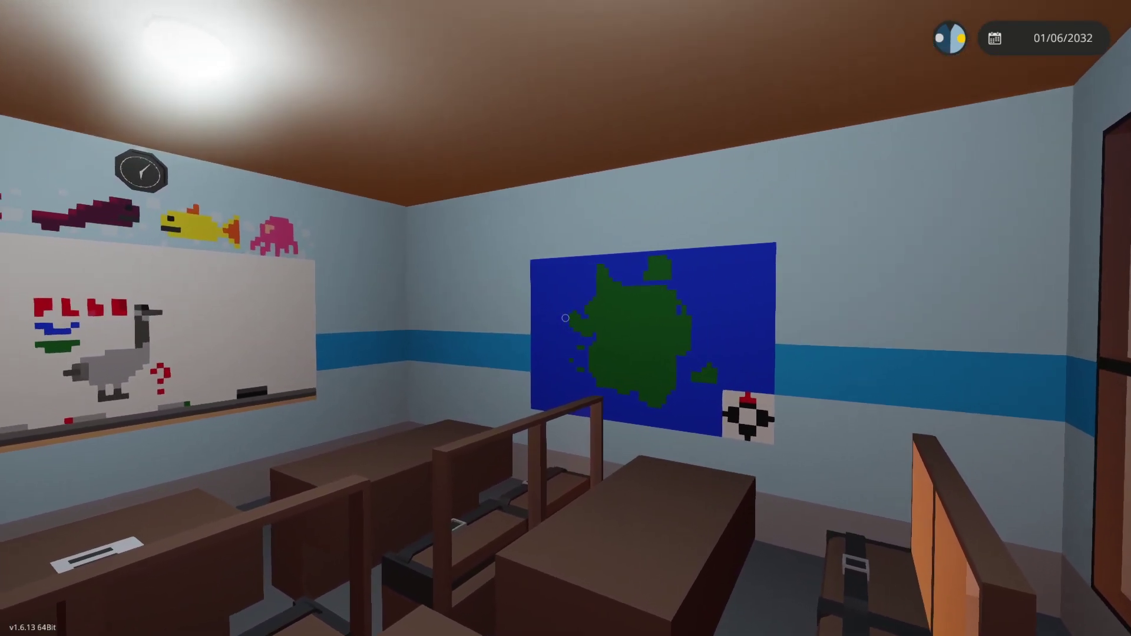
key("s")
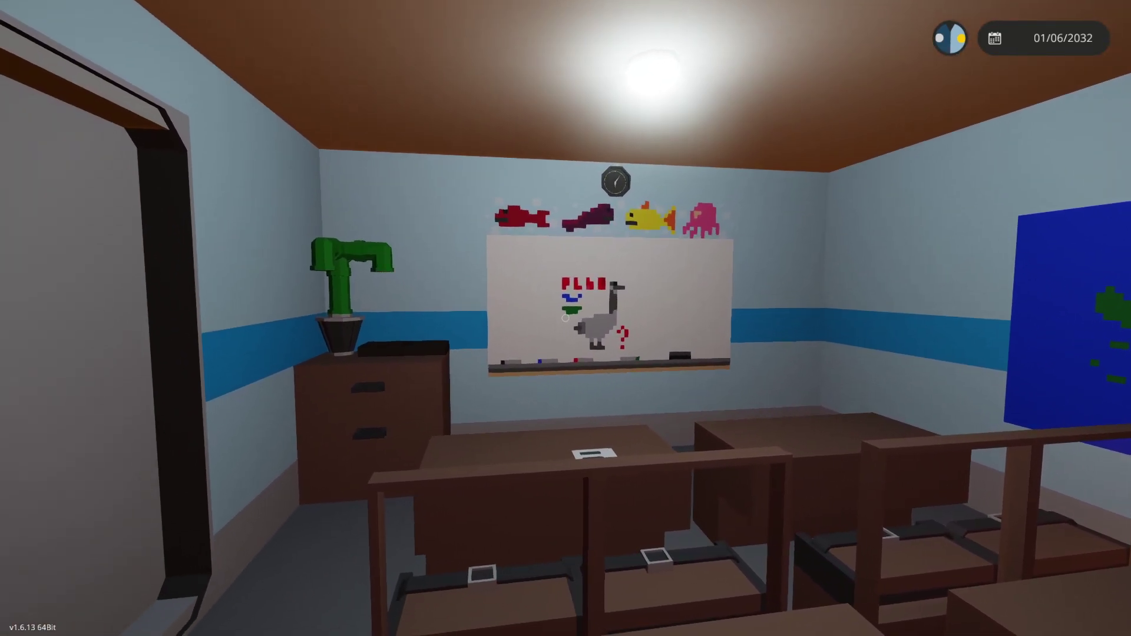
key("w")
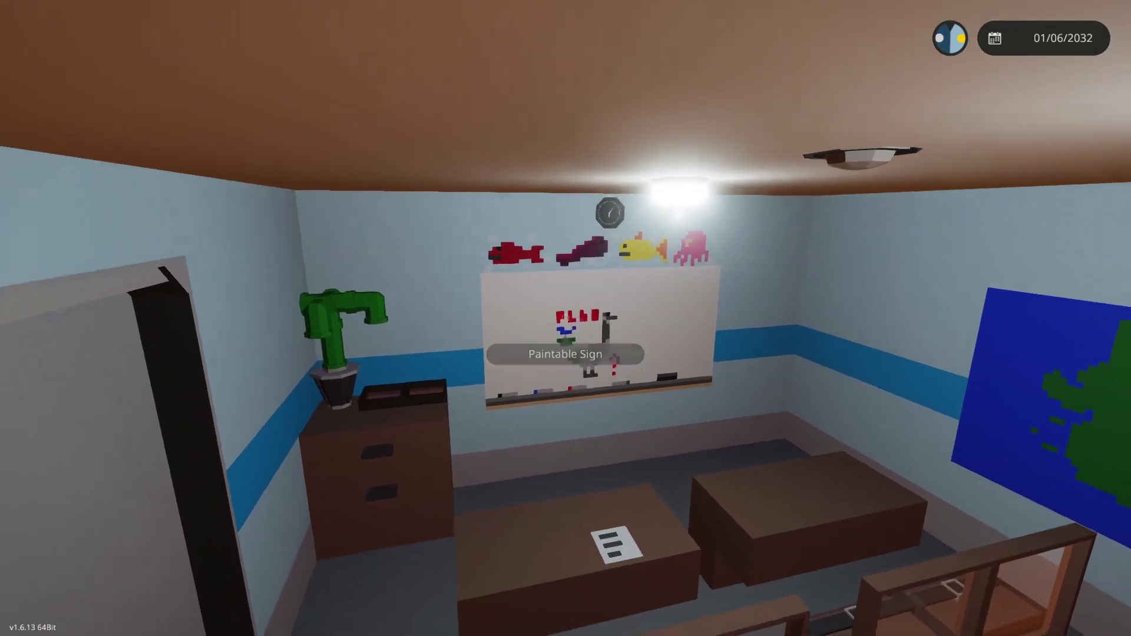
key("s")
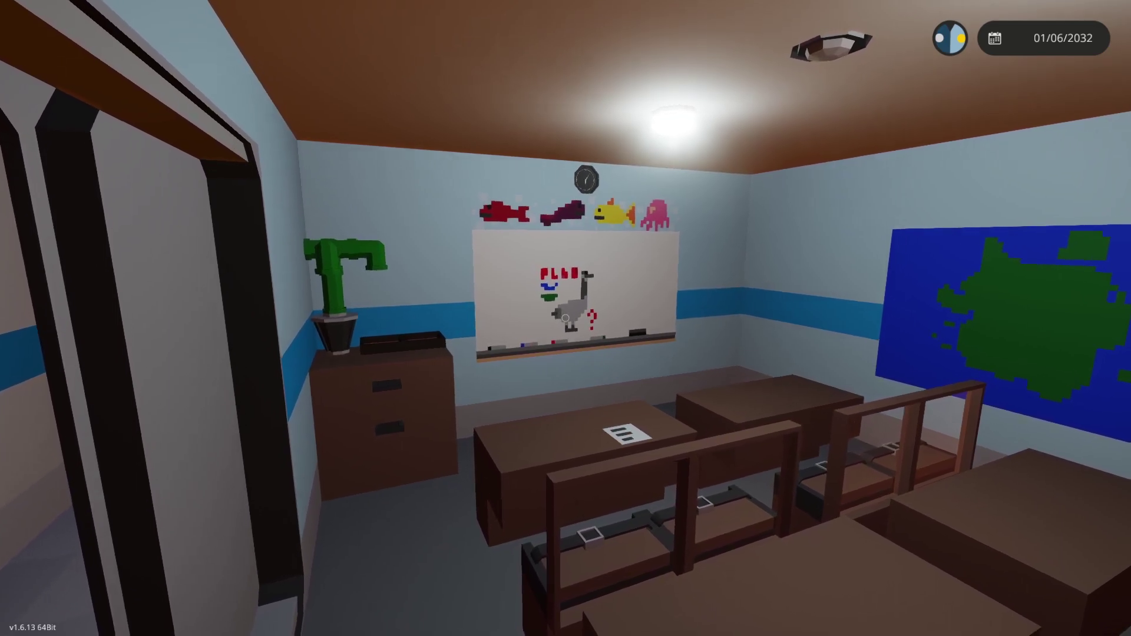
key("w")
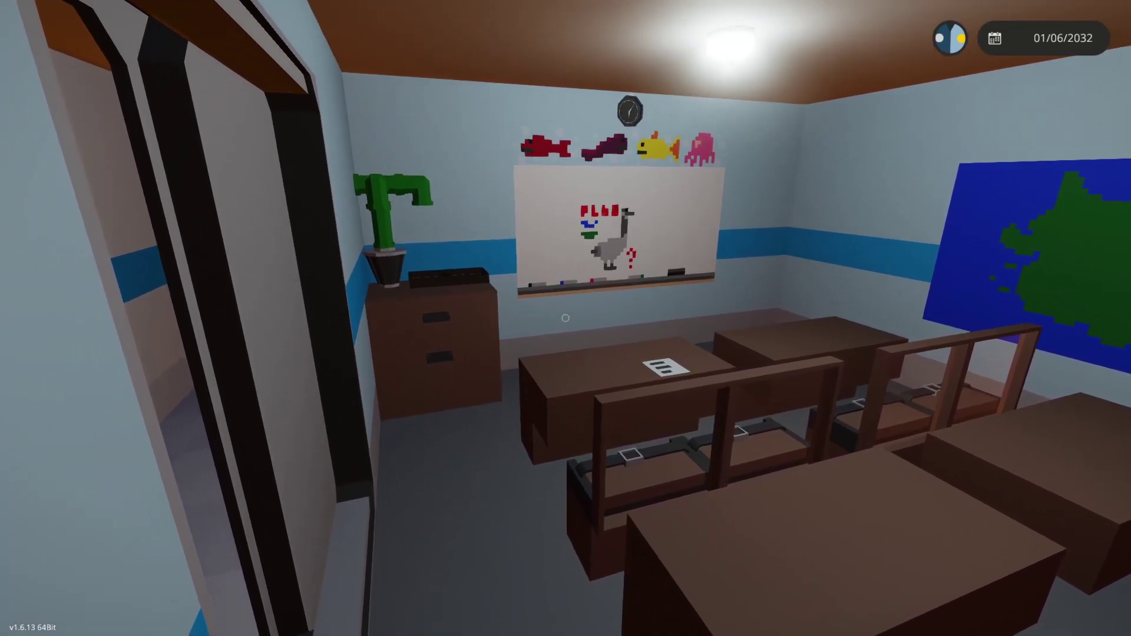
key("w")
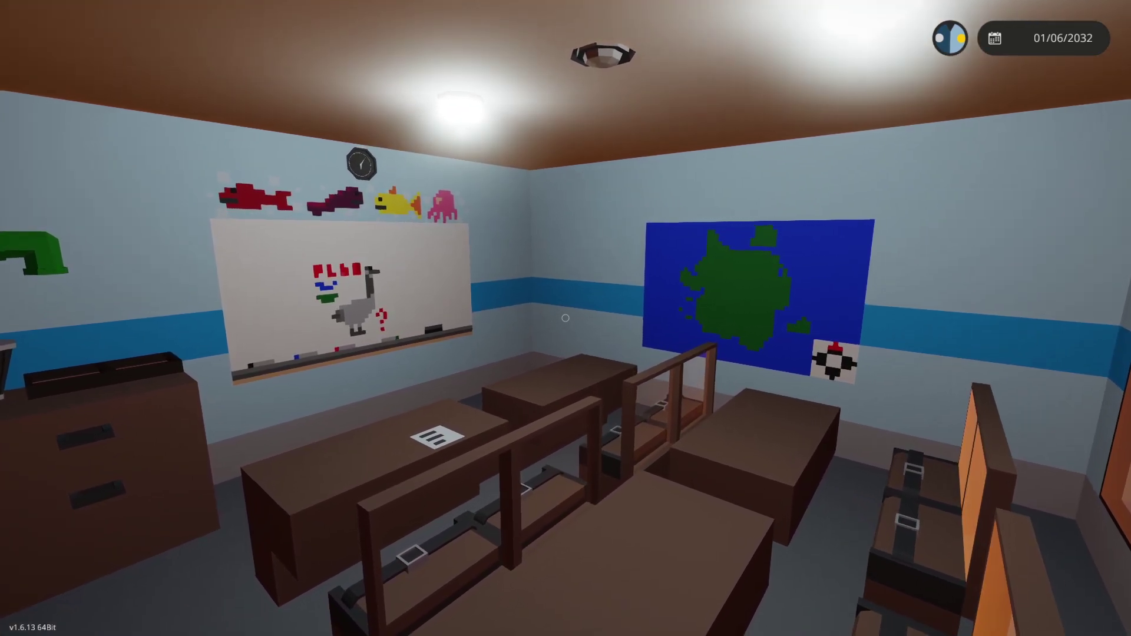
key("s")
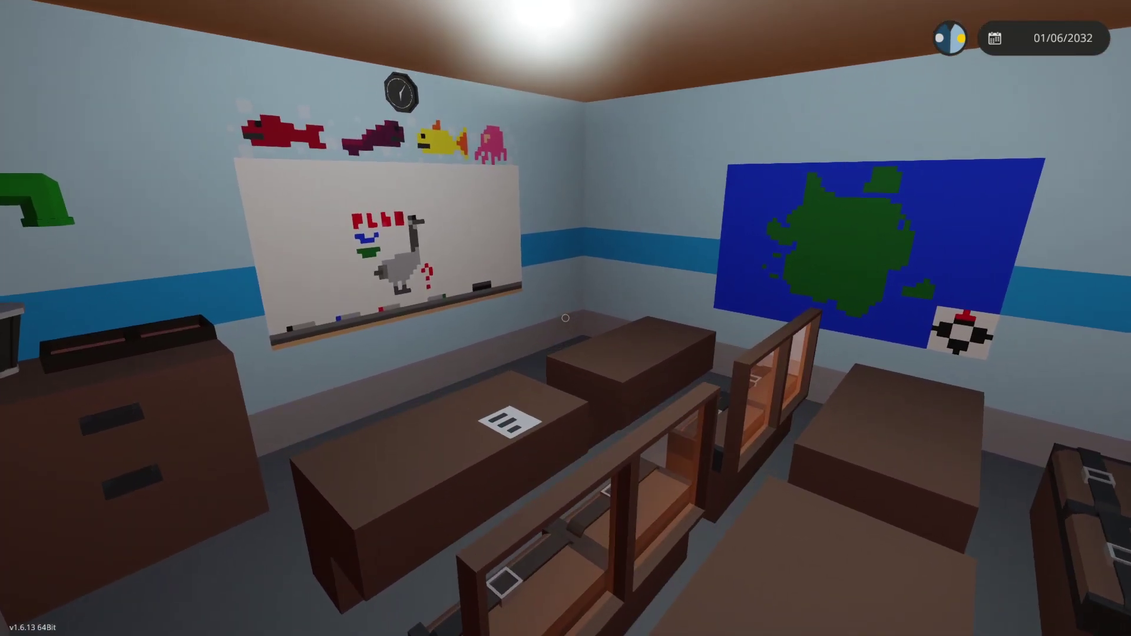
key("w")
key("s")
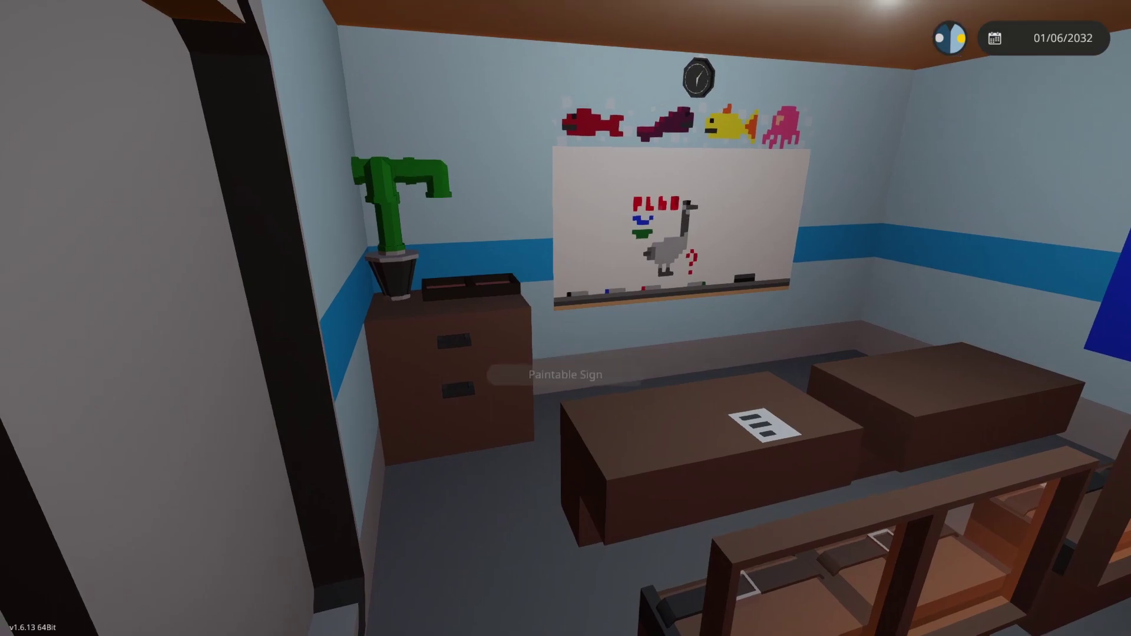
key("s")
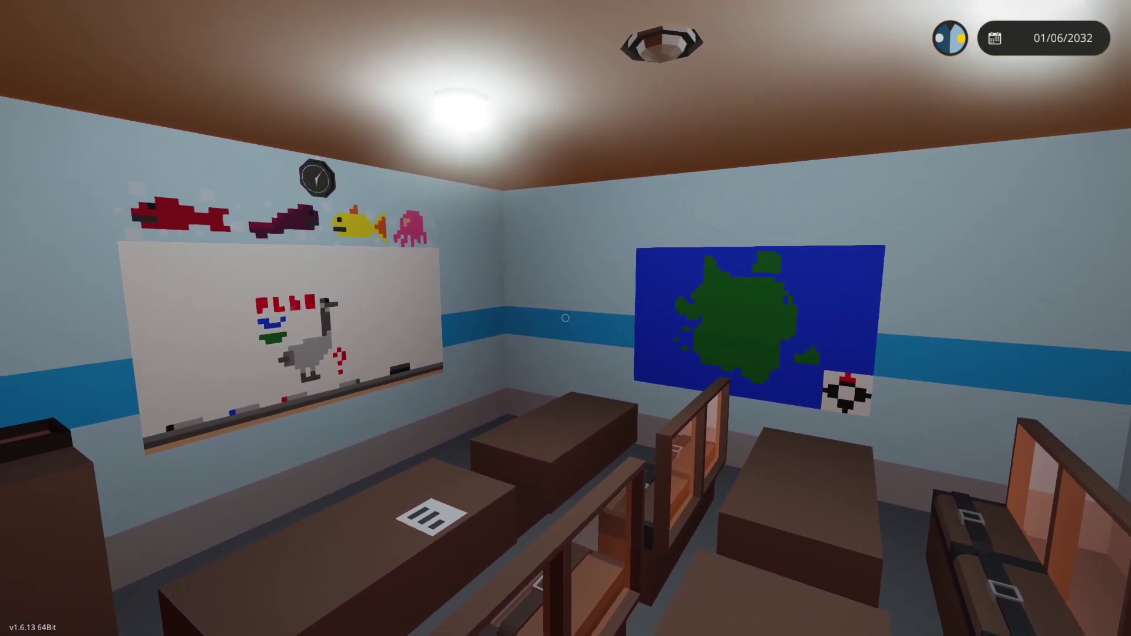
key("s")
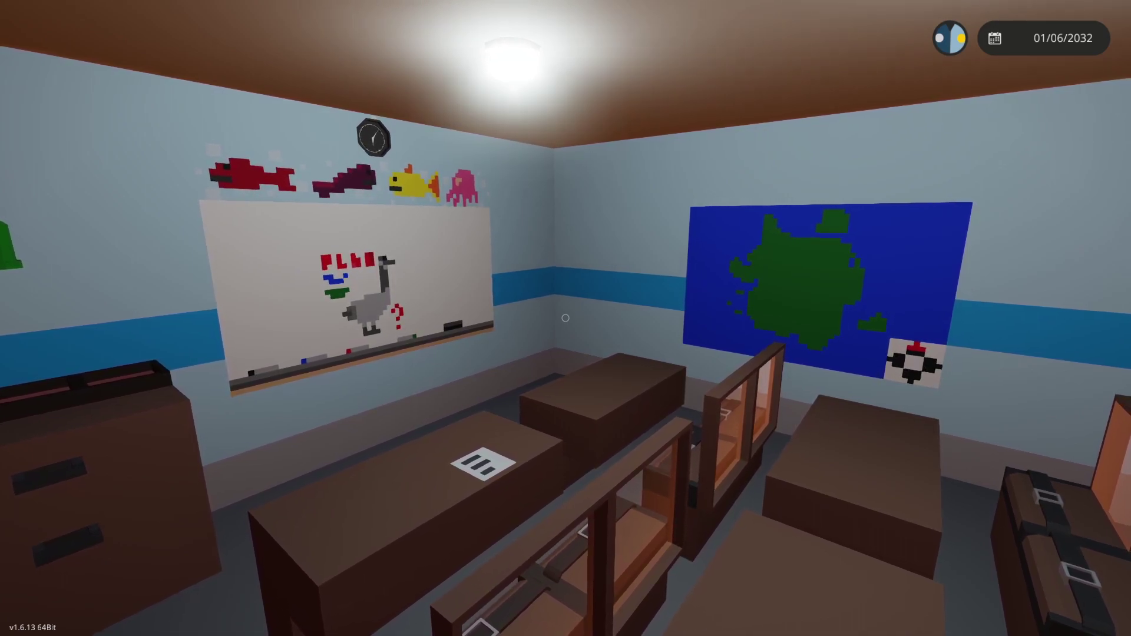
key("s")
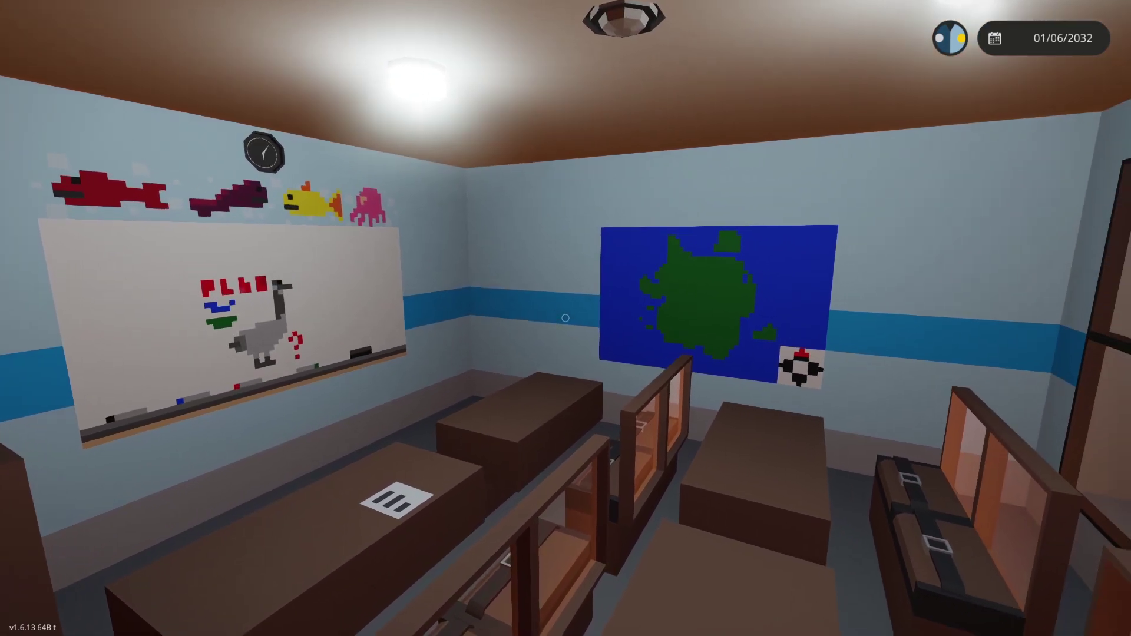
key("s")
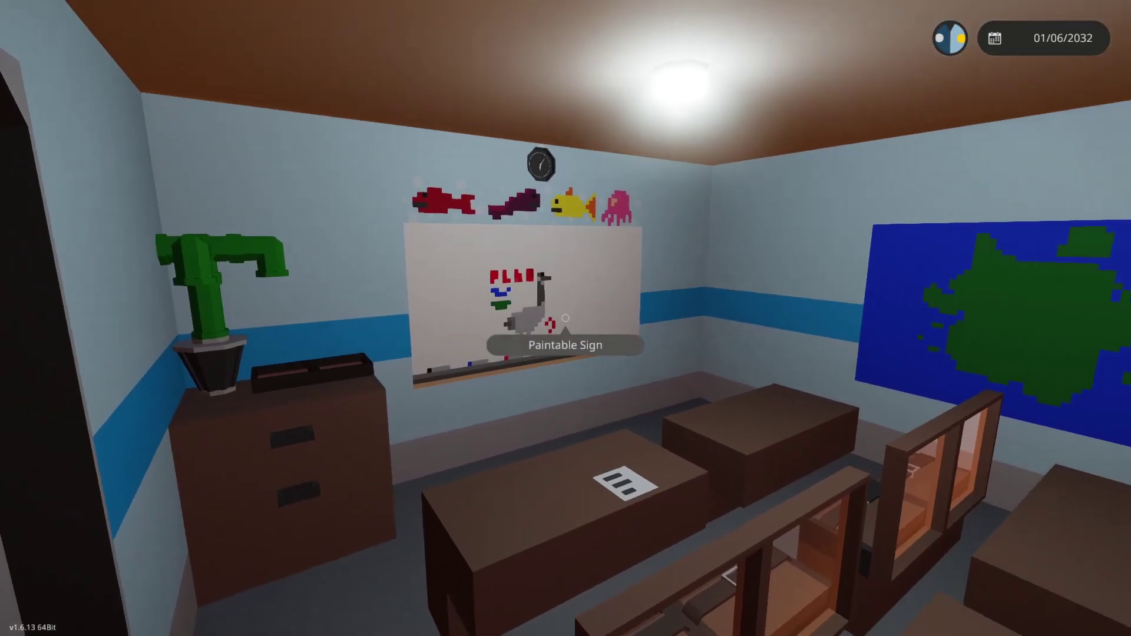
key("w")
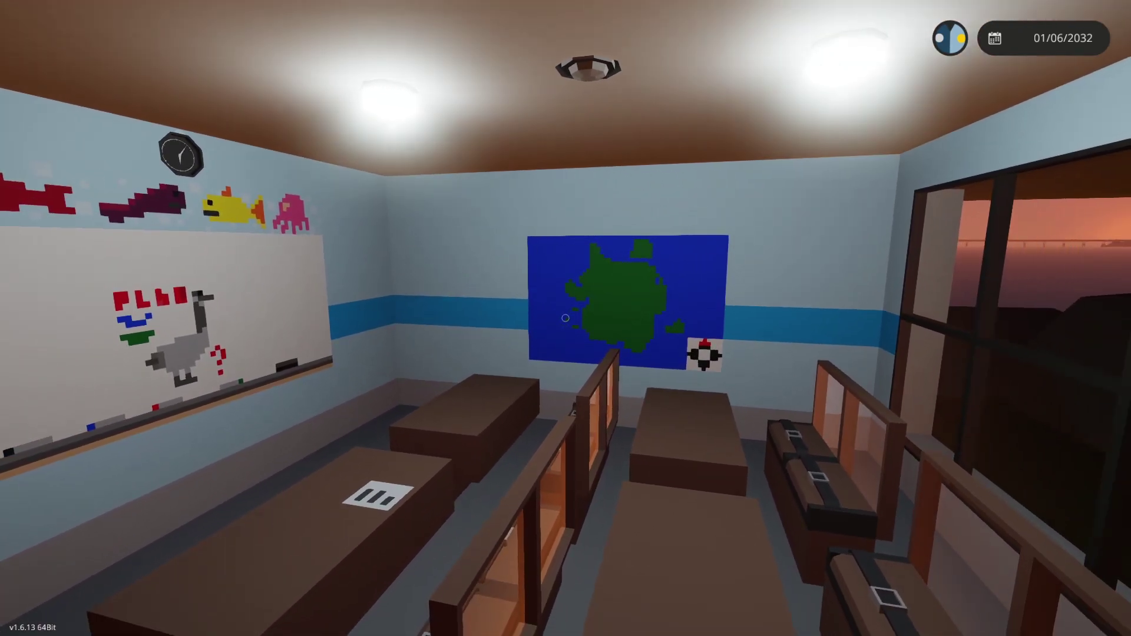
key("w")
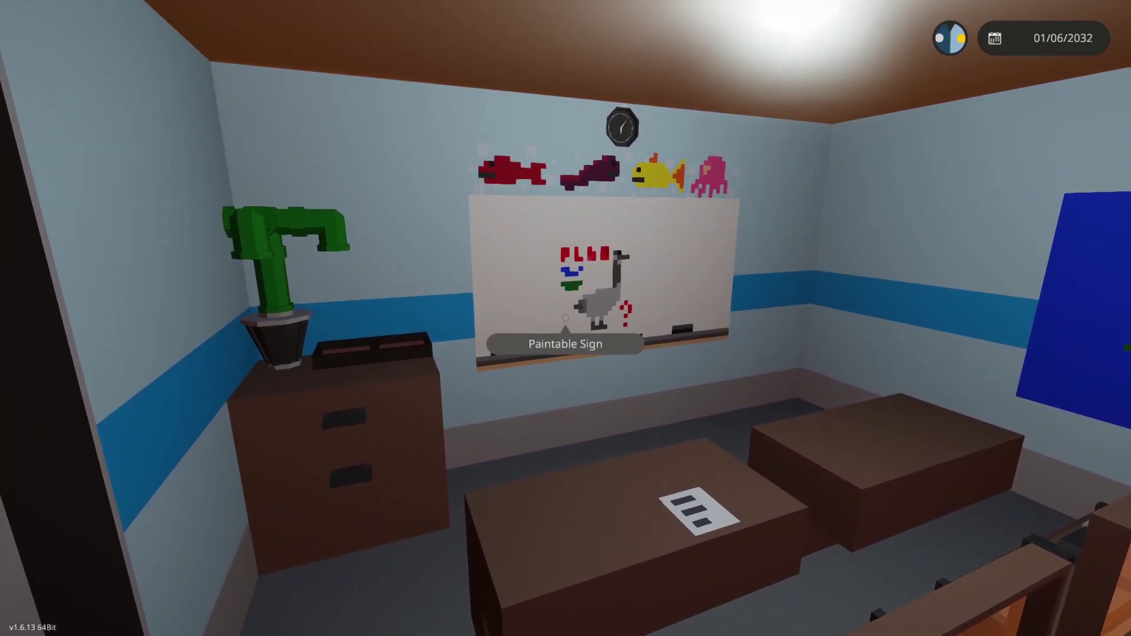
key("s")
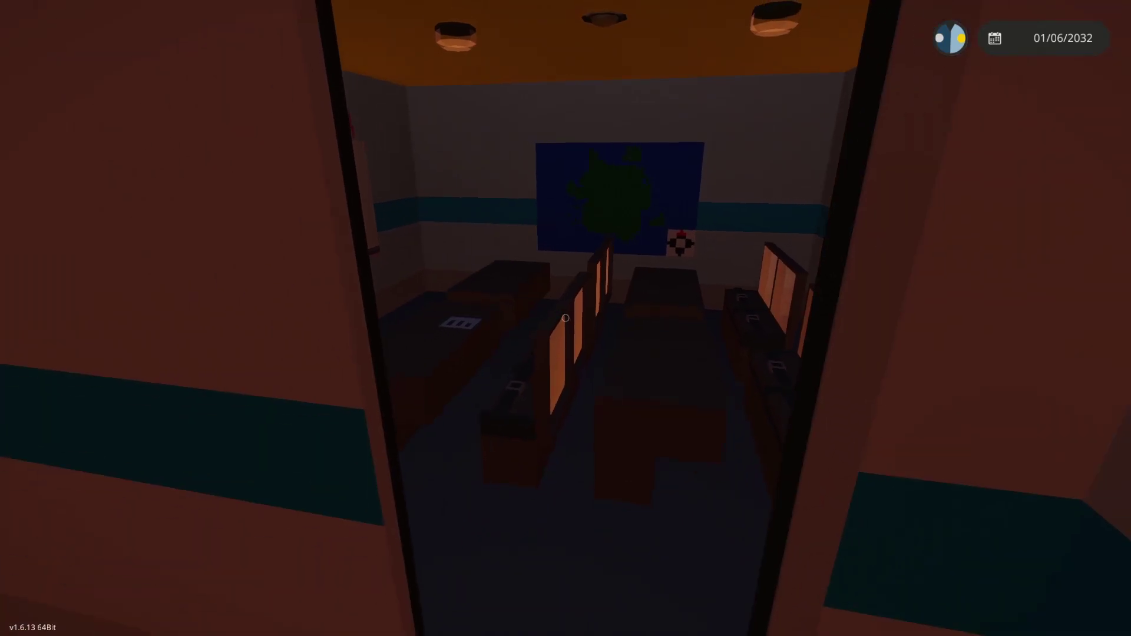
key("w")
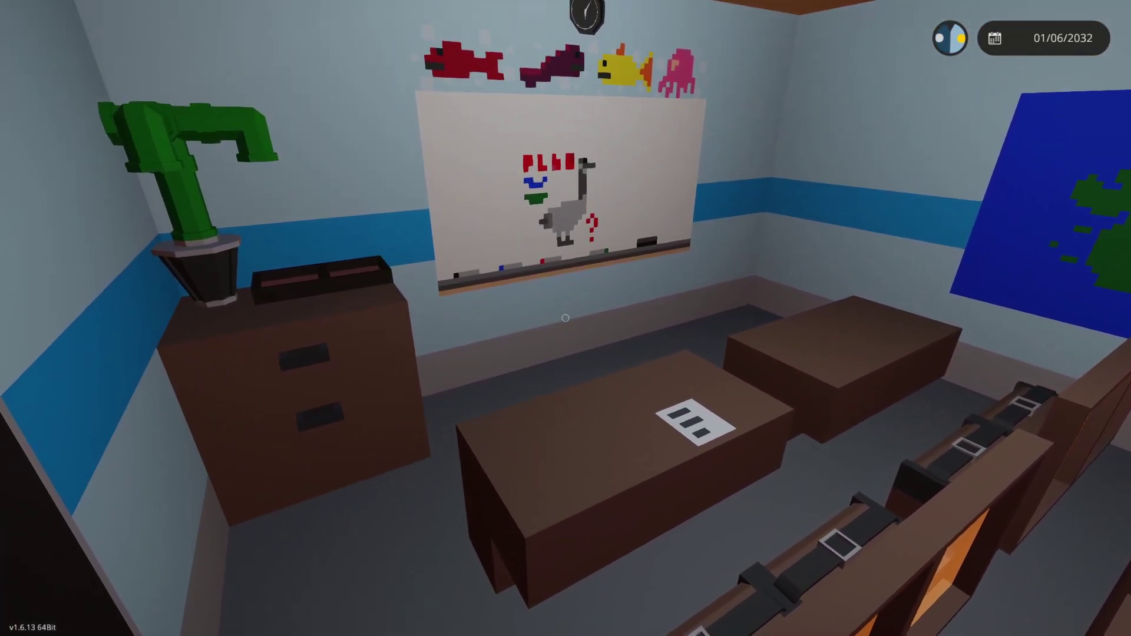
key("s")
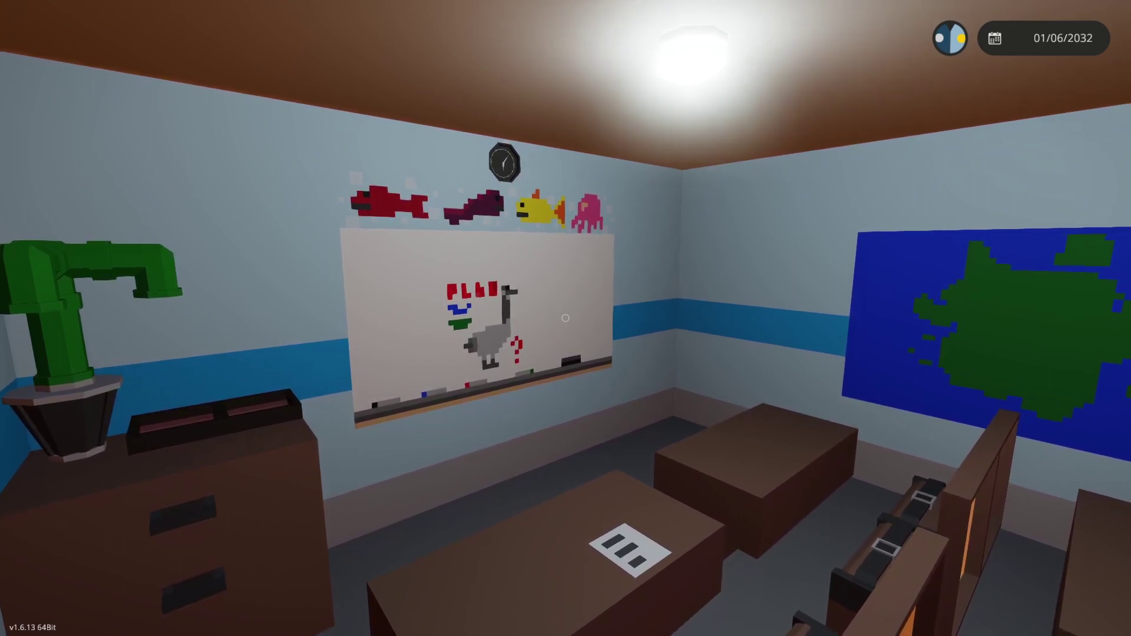
key("a")
key("w")
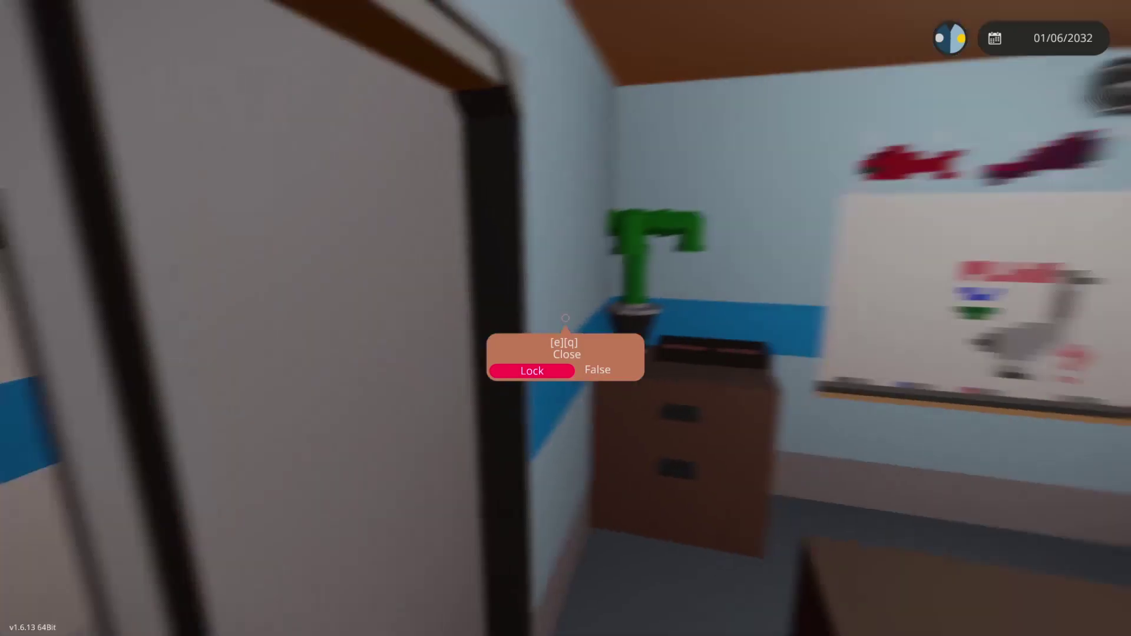
Walk from the classroom past the O.M.U.A reception desk to the security window and elevator.
key("s")
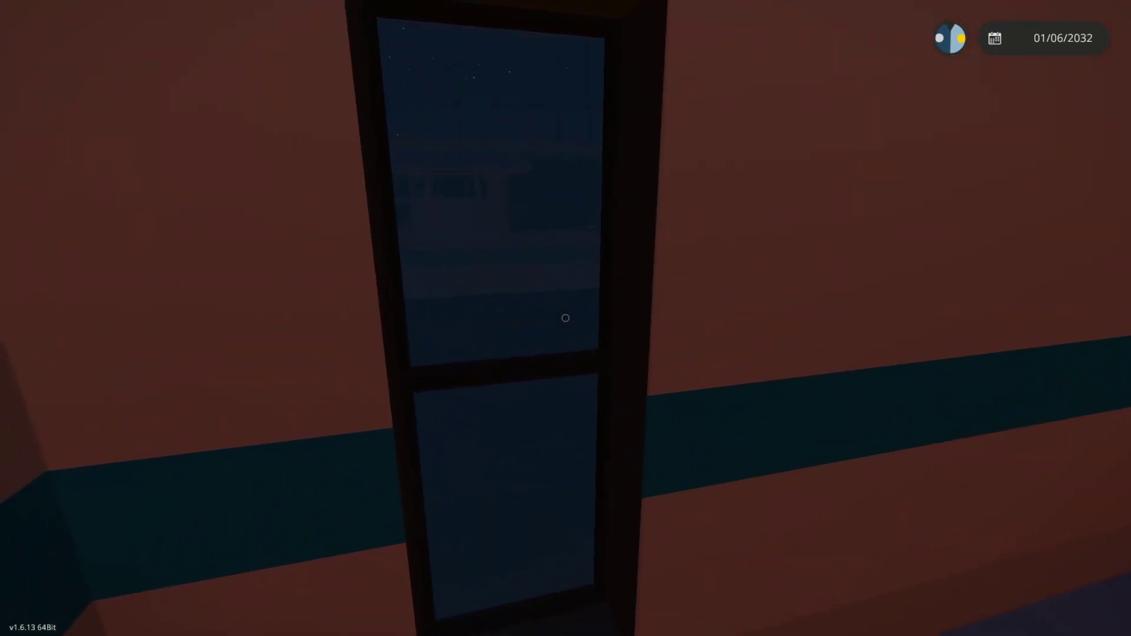
key("w")
key("w")
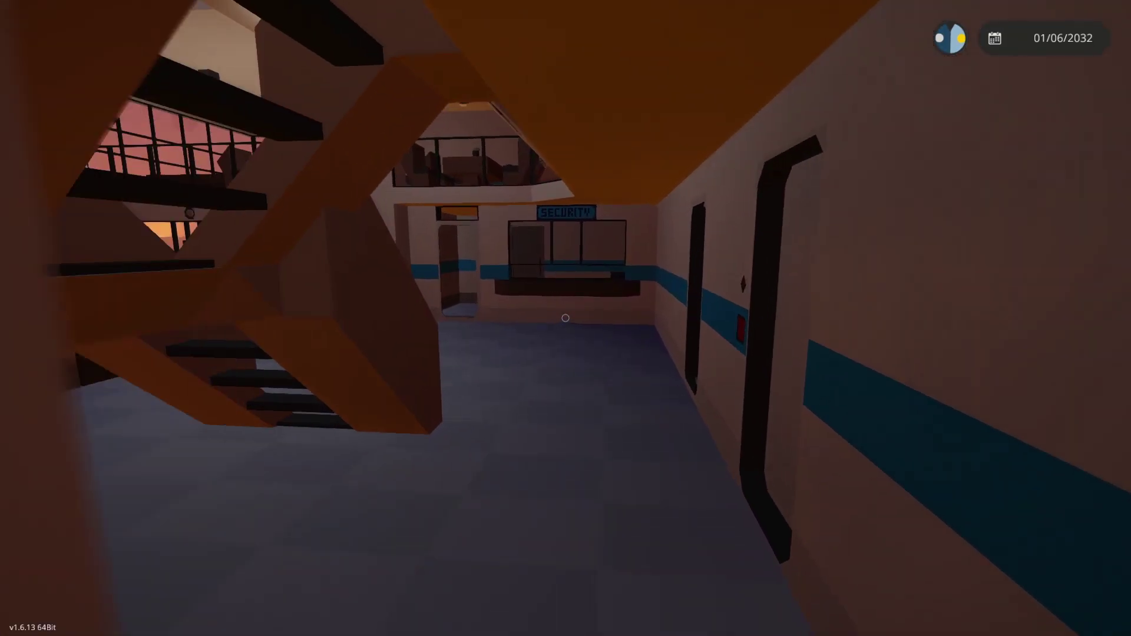
key("w")
key("w")
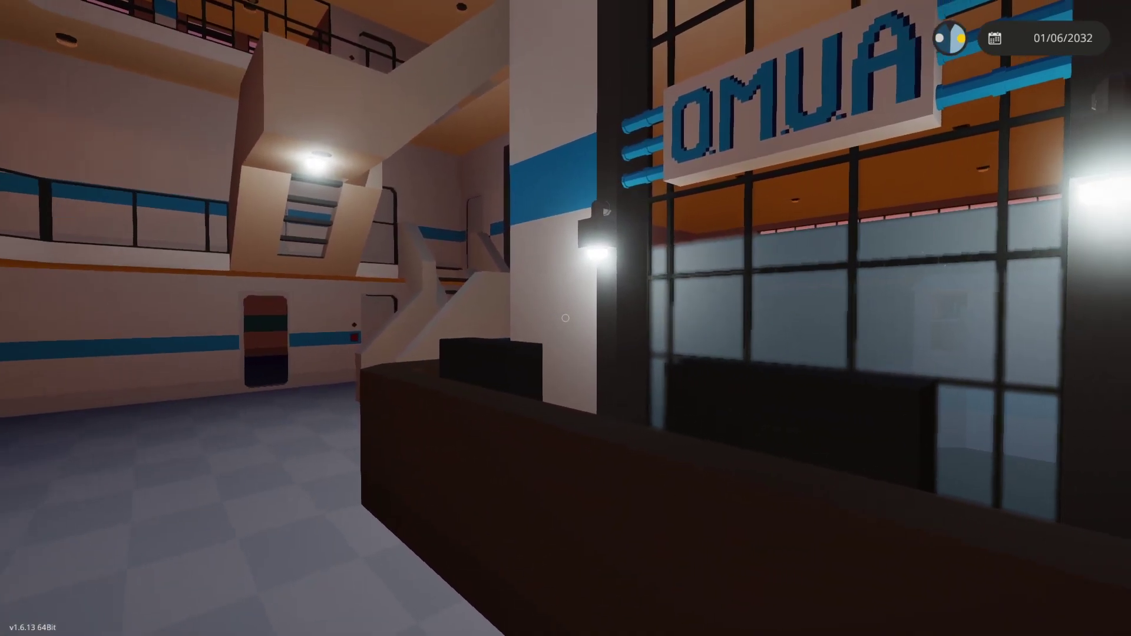
key("w")
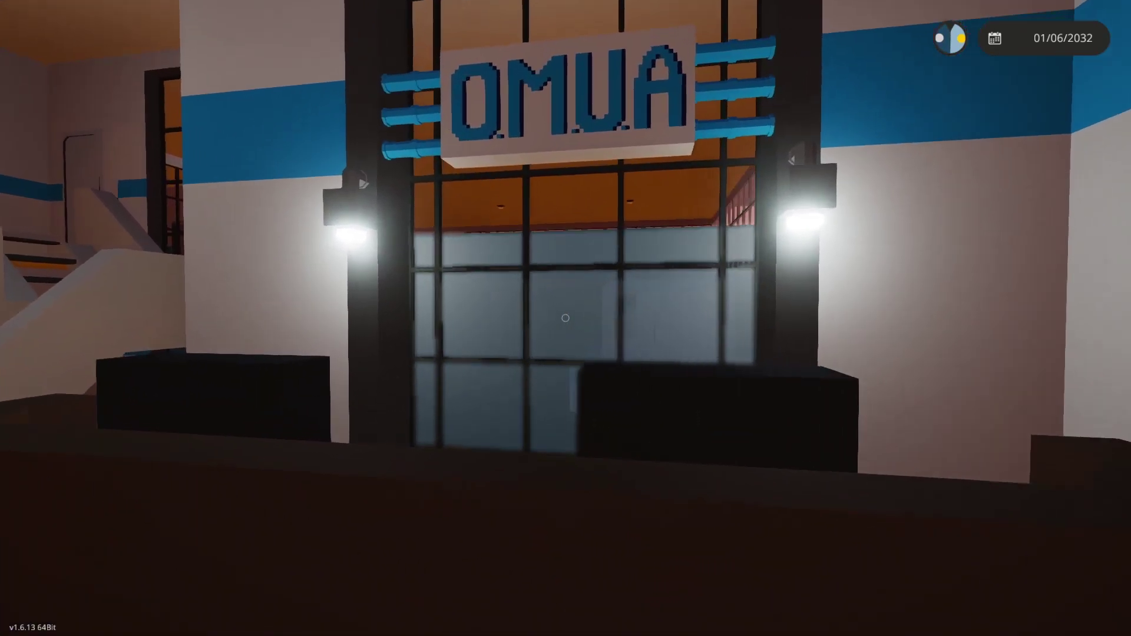
key("w")
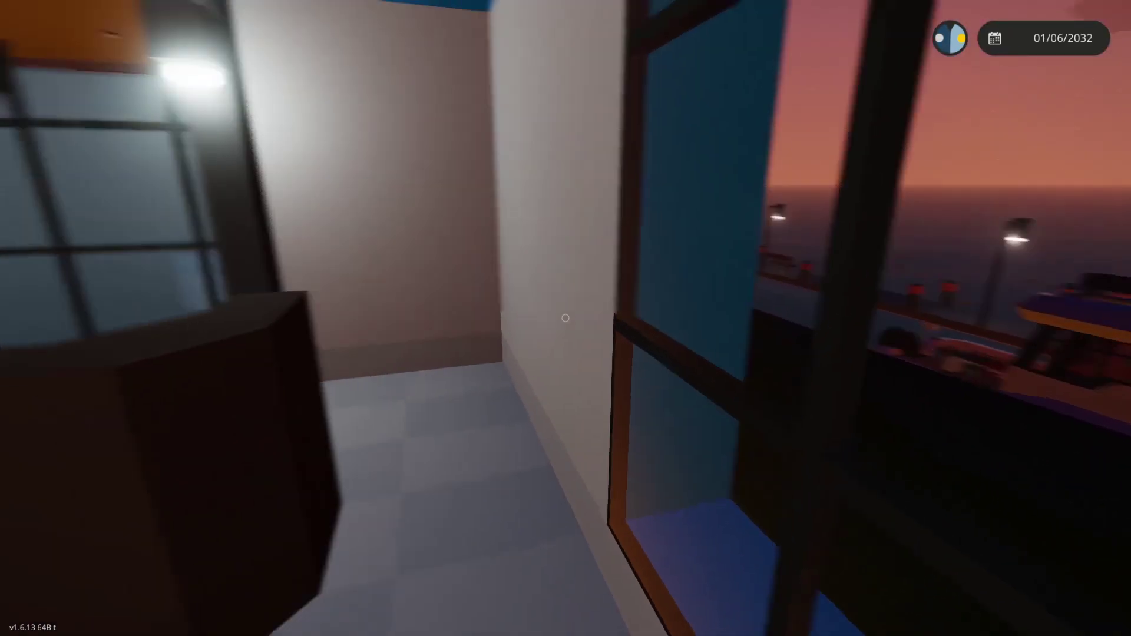
key("w")
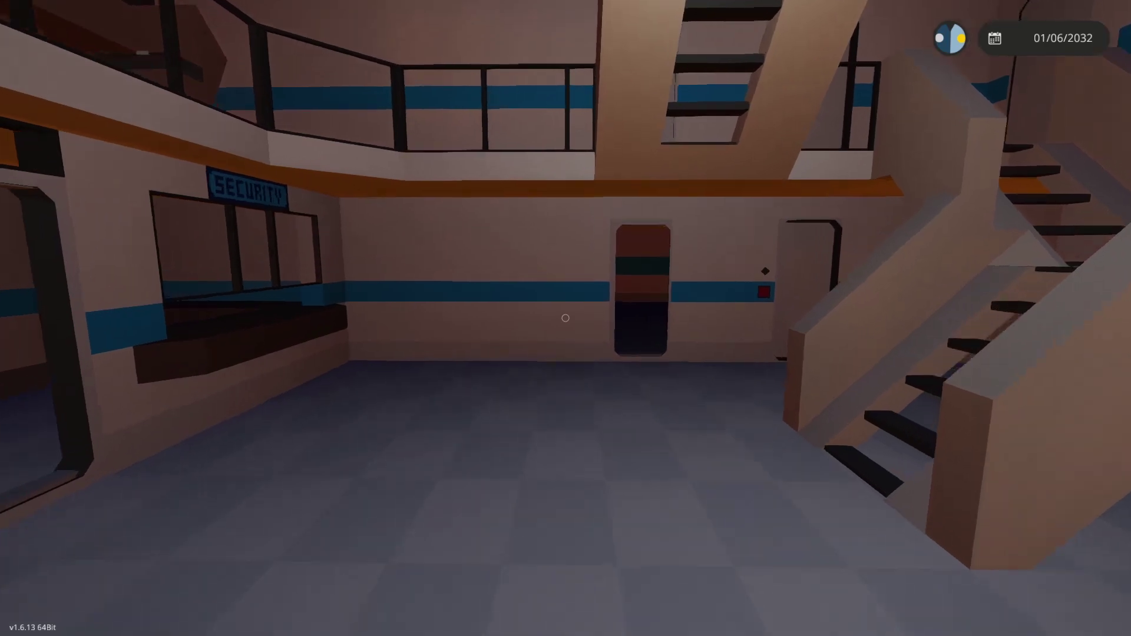
key("w")
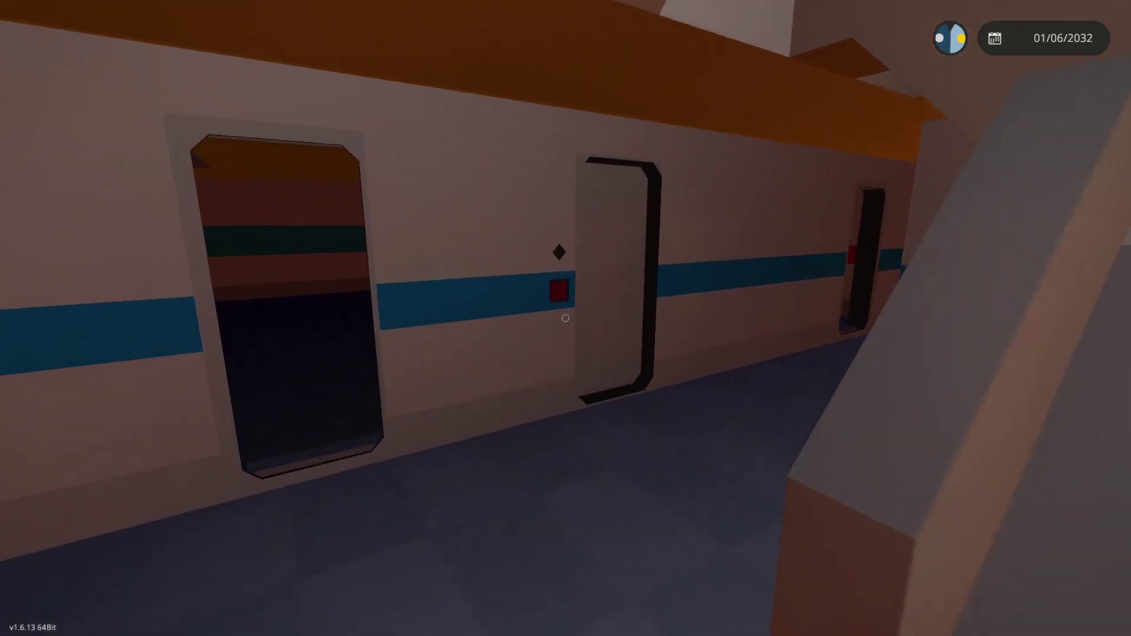
Ride the elevator up to floor 2 and walk toward the cafe bar and seating.
left_click(567, 318)
key("w")
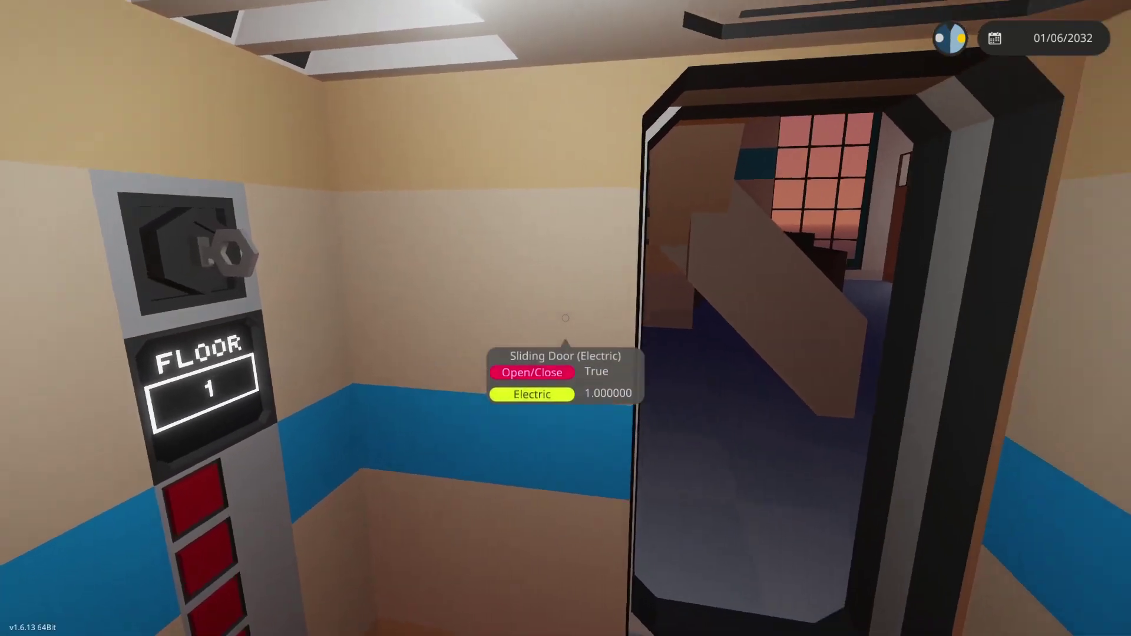
left_click(566, 318)
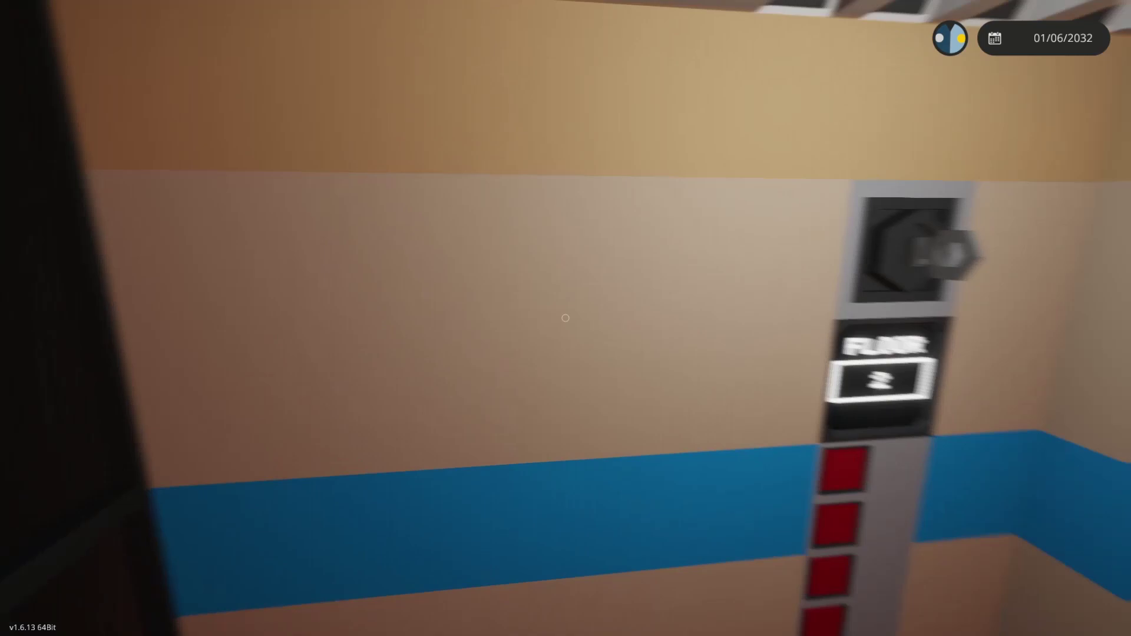
left_click(566, 319)
key("w")
key("w")
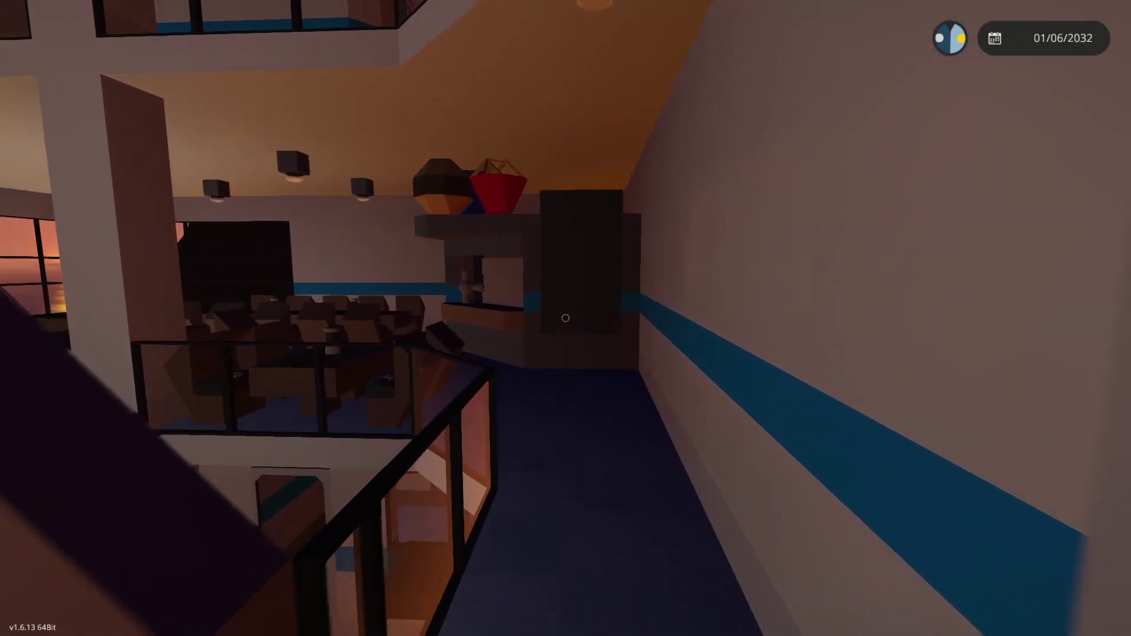
key("w")
key("w")
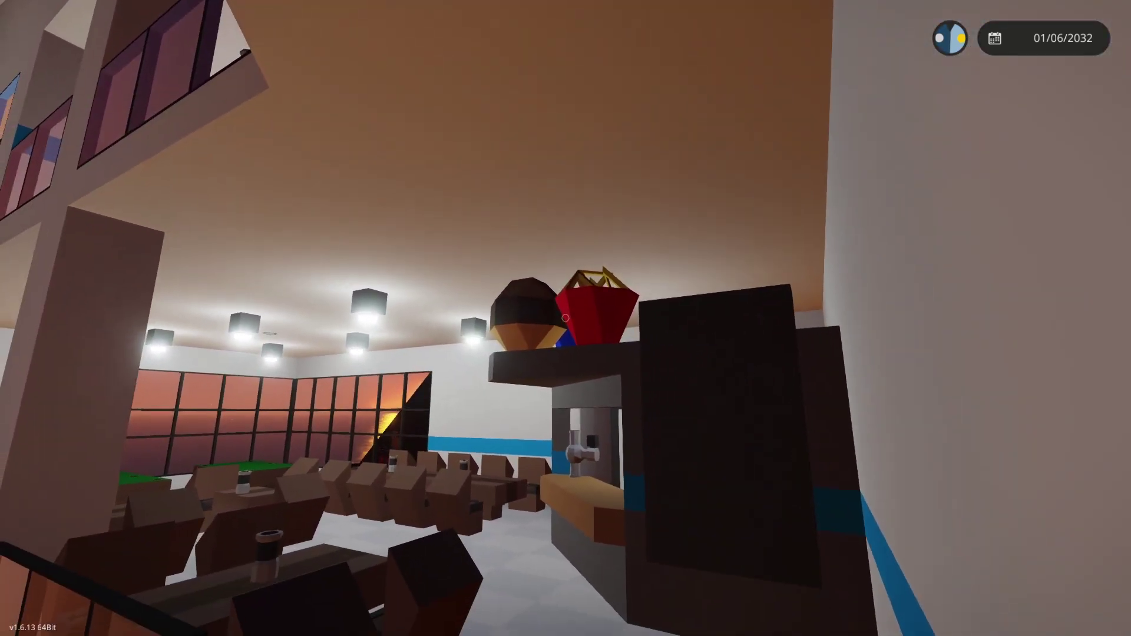
Look over the cafe seating, fridge counter and stove shelf, then approach the stove cabinet.
key("w")
key("w")
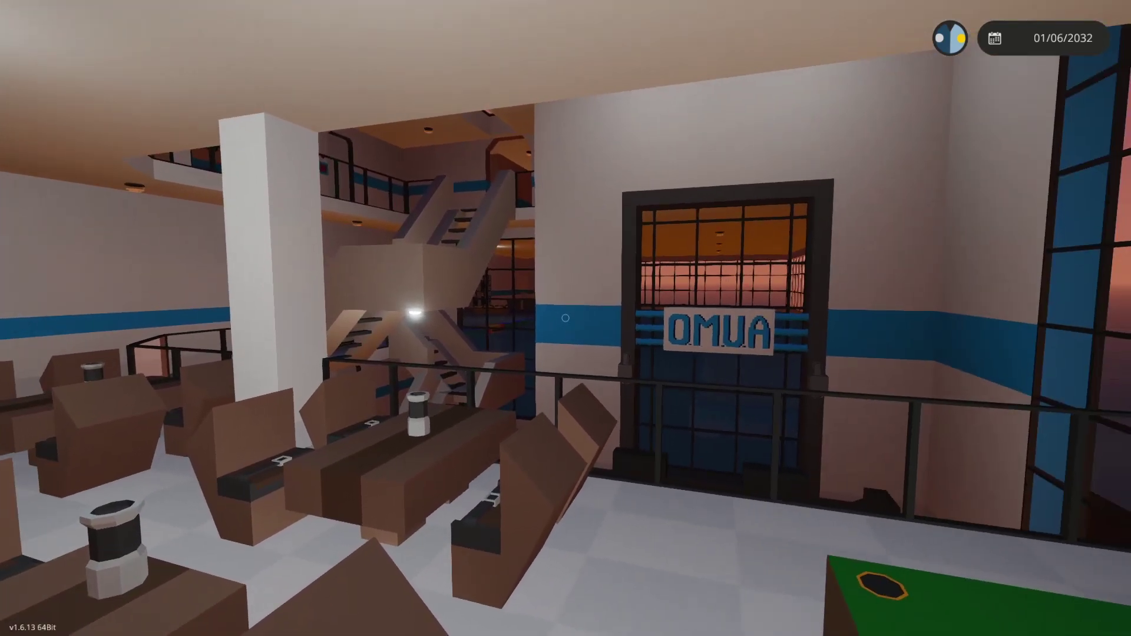
key("w")
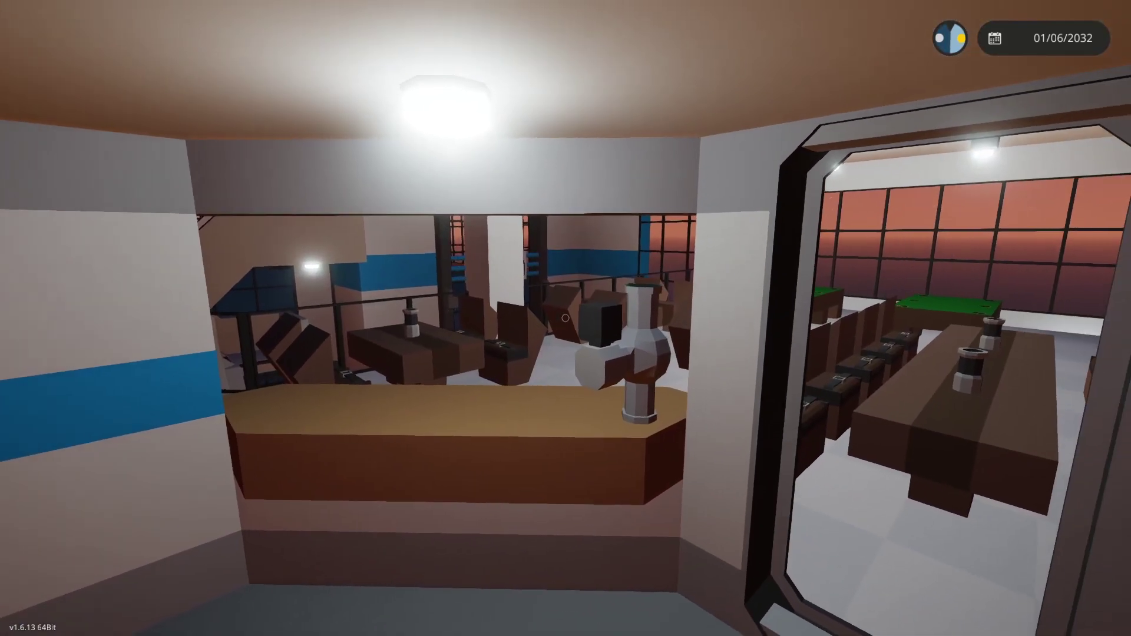
key("w")
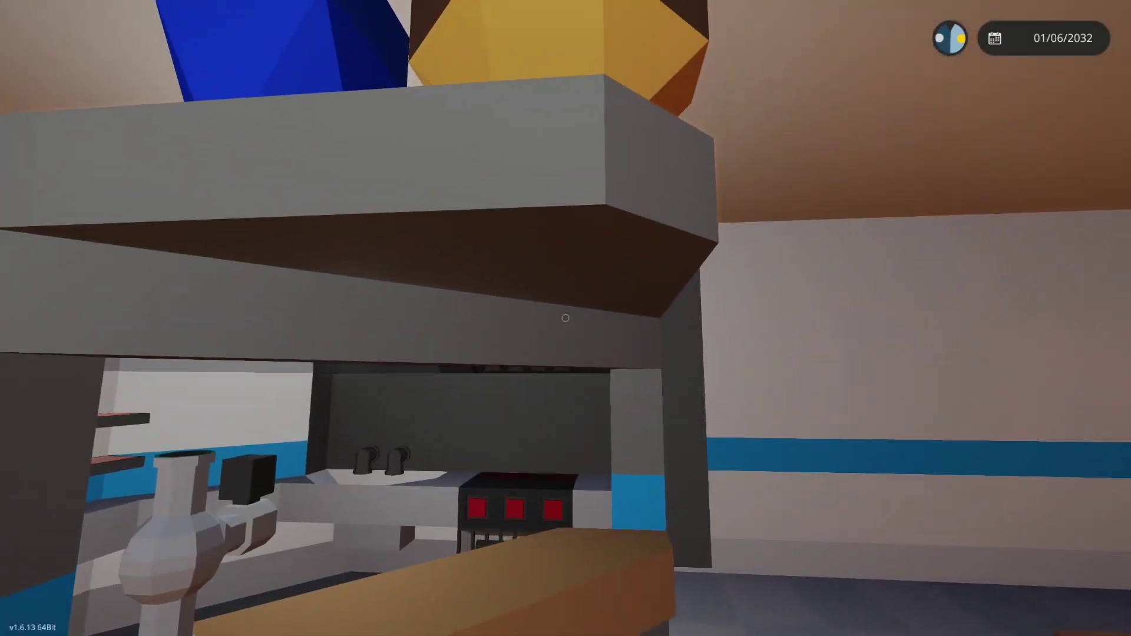
key("s")
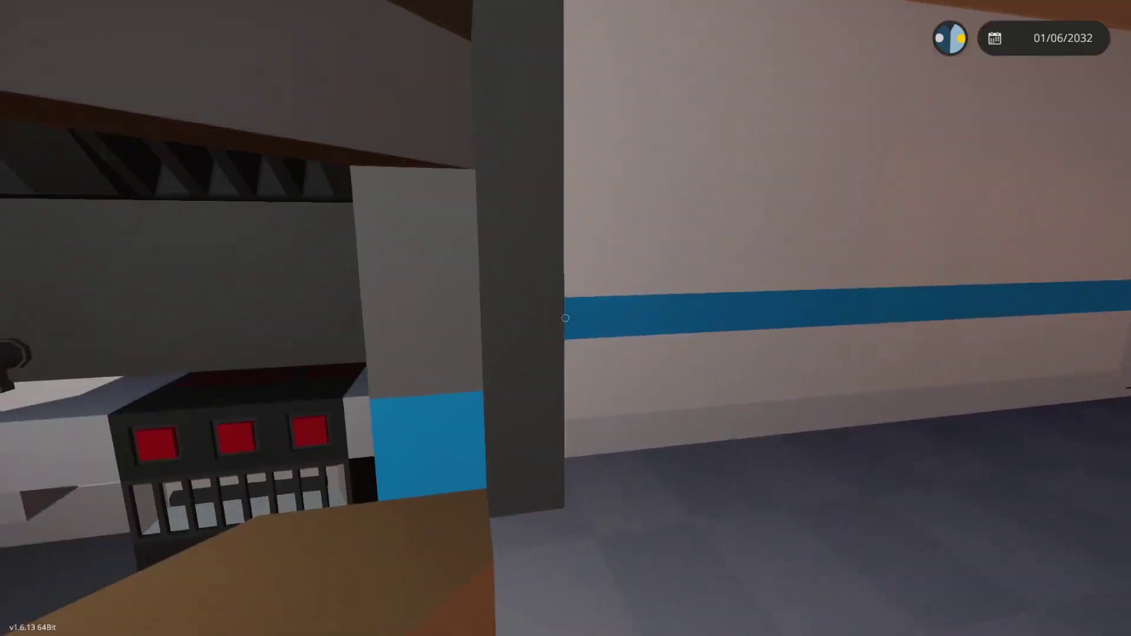
key("s")
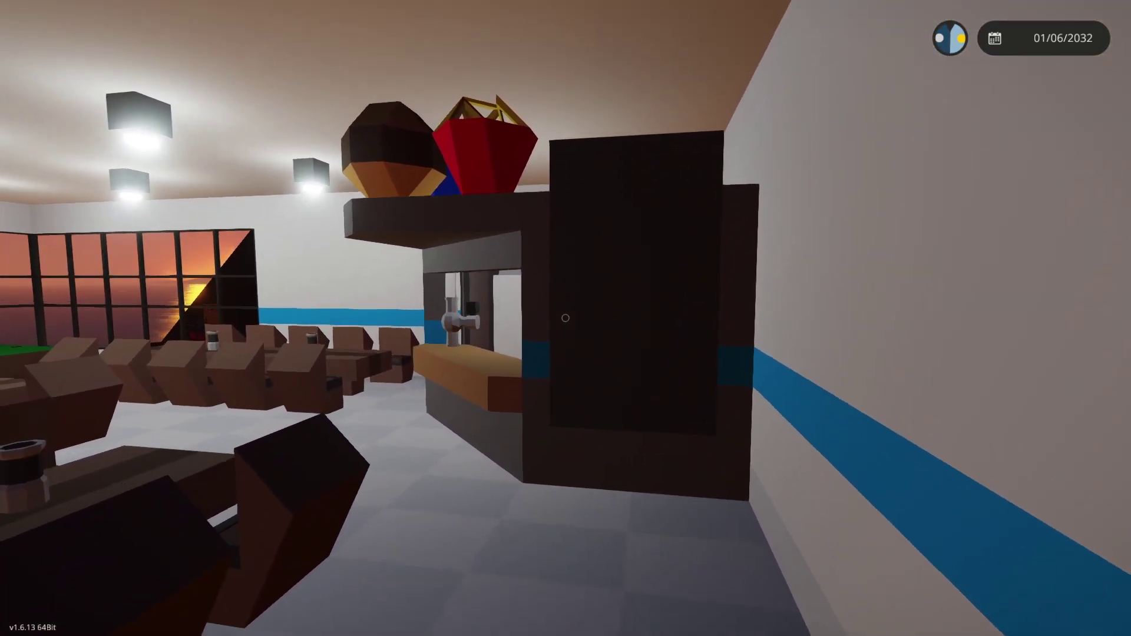
key("w")
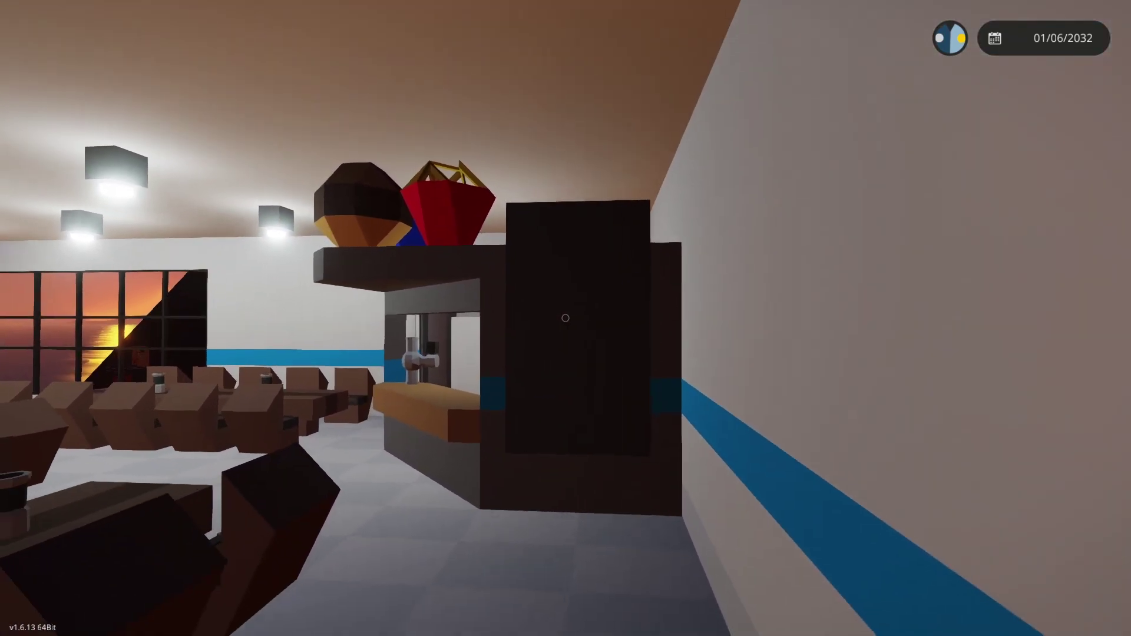
Walk down the corridor and along the hangar balcony, then open the laboratory door.
key("w")
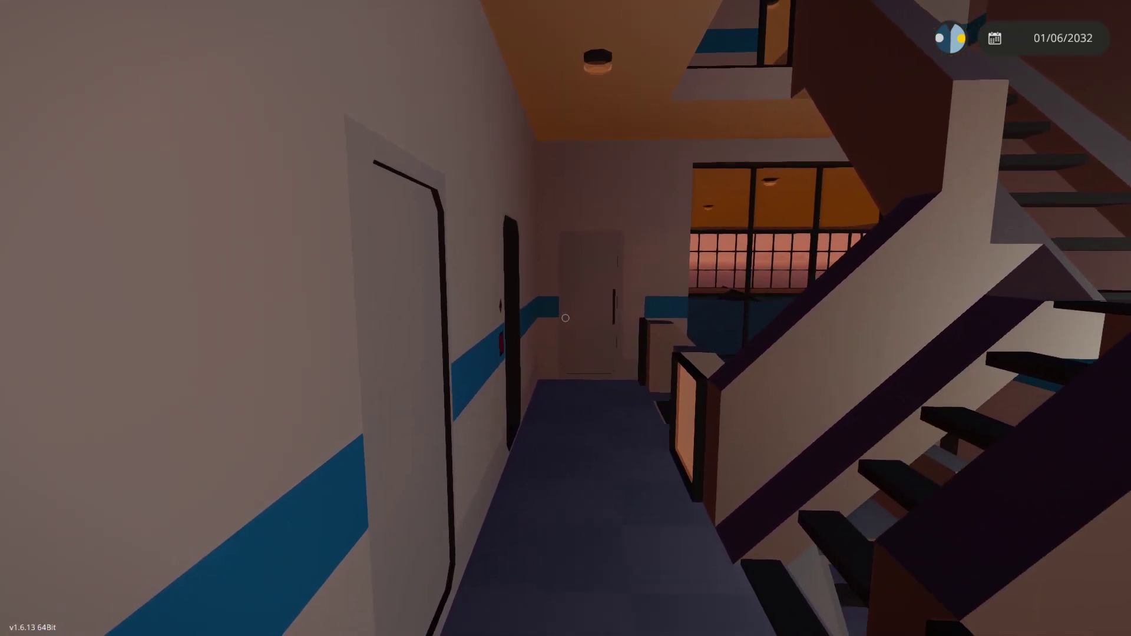
key("w")
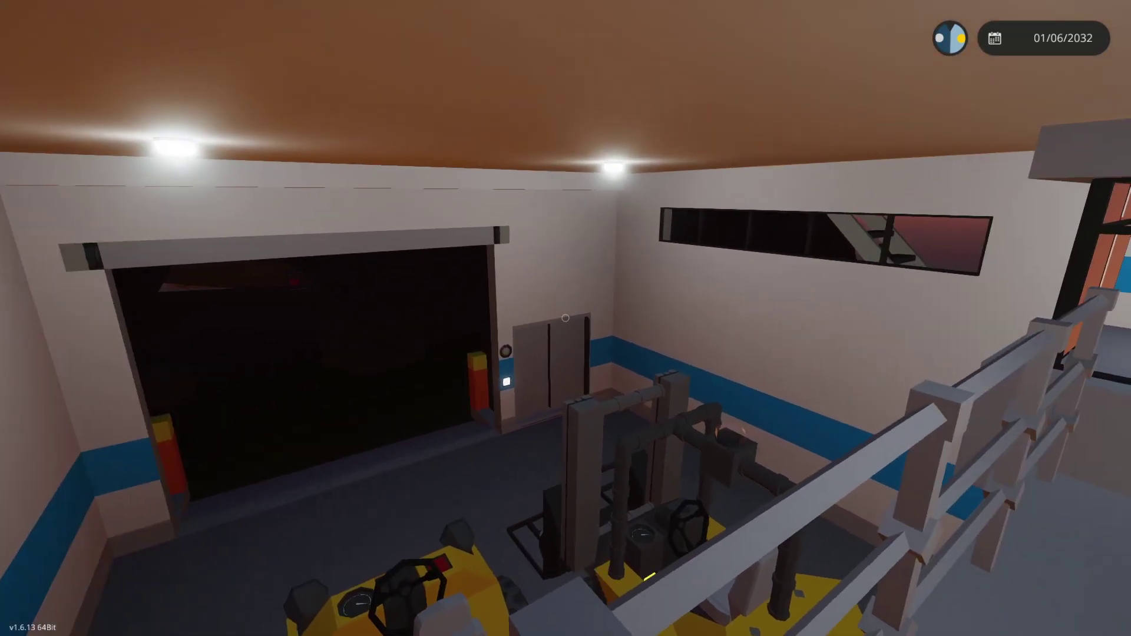
key("w")
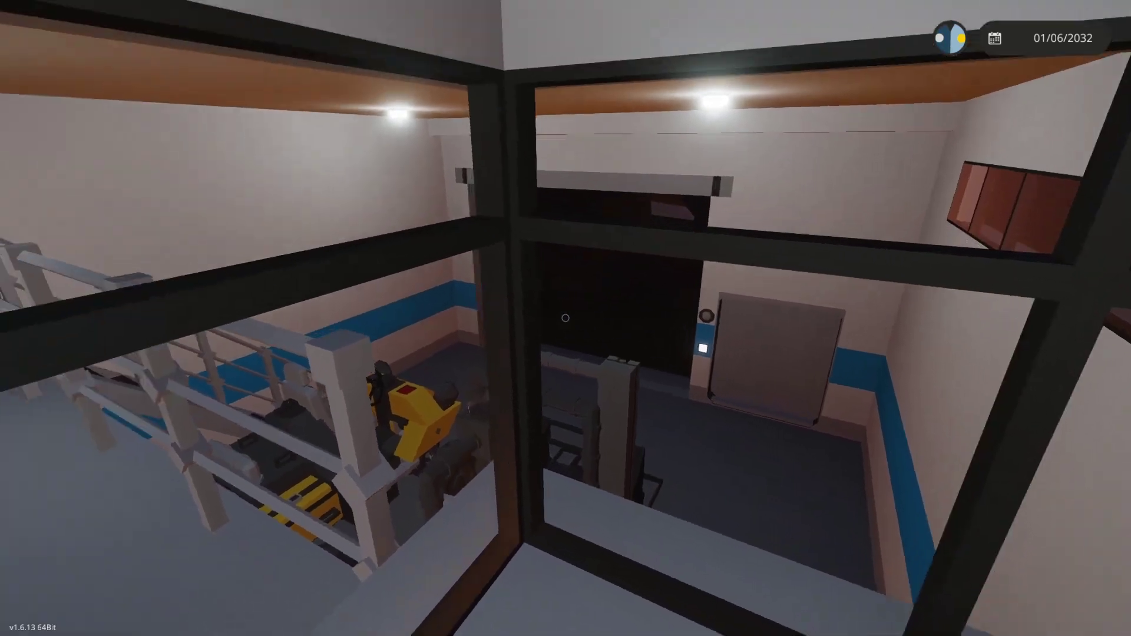
key("w")
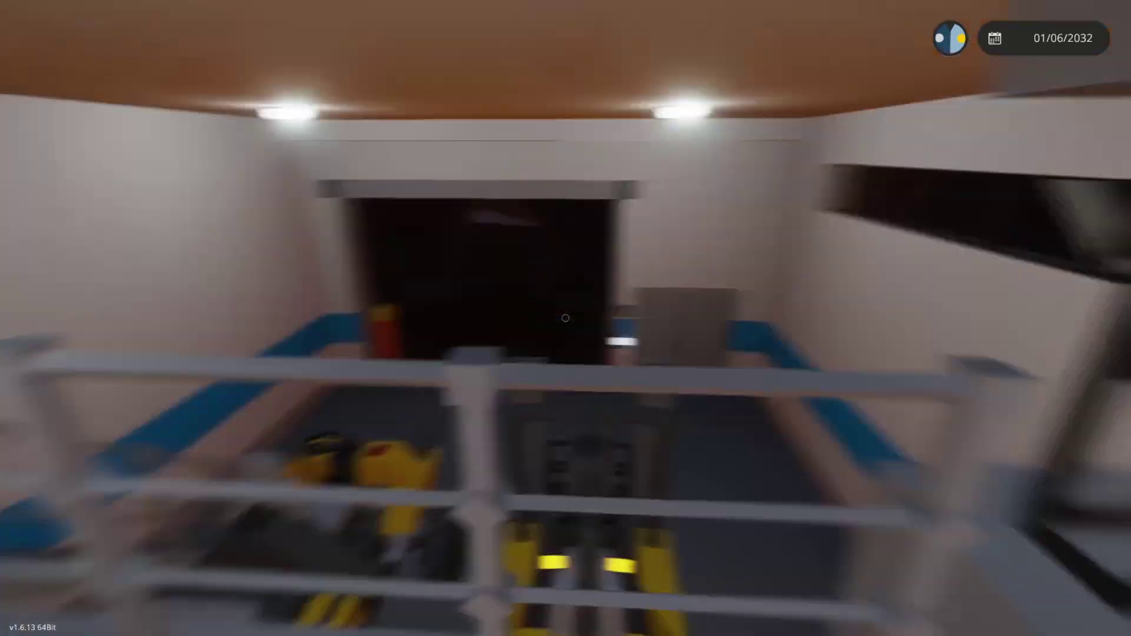
key("w")
key("w")
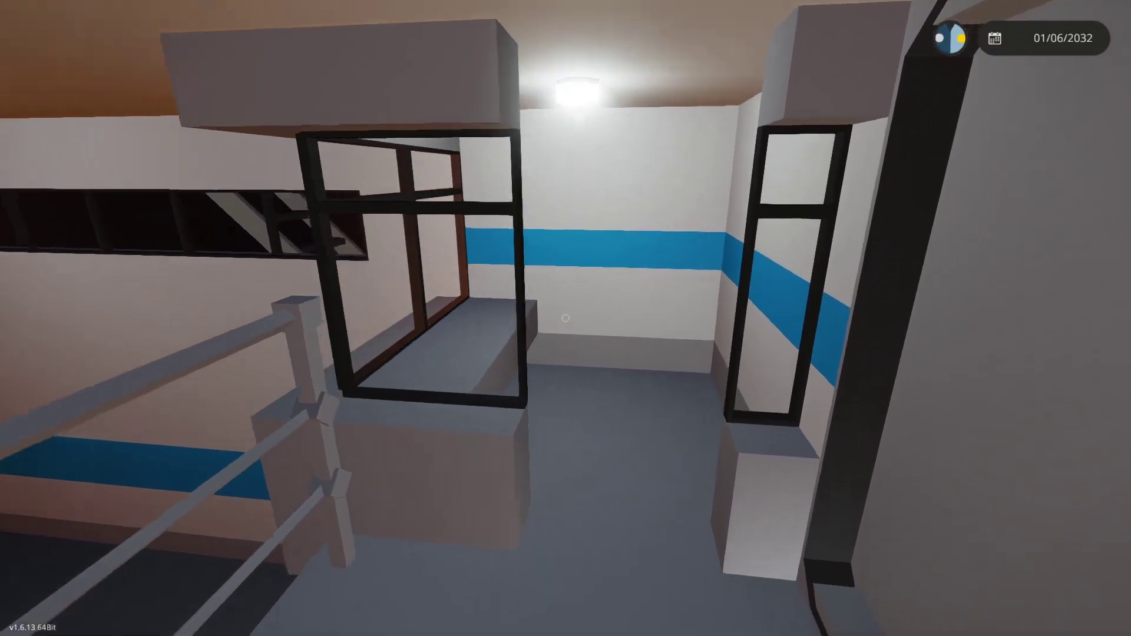
key("e")
key("w")
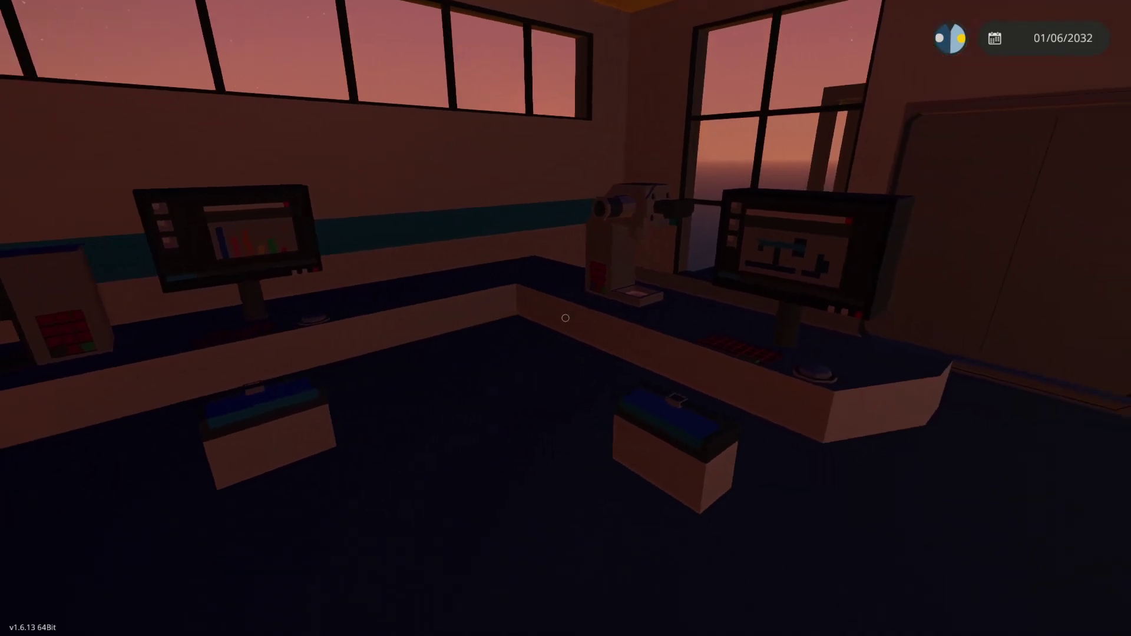
Walk around the laboratory desks and out through the doorway onto the roof.
key("w")
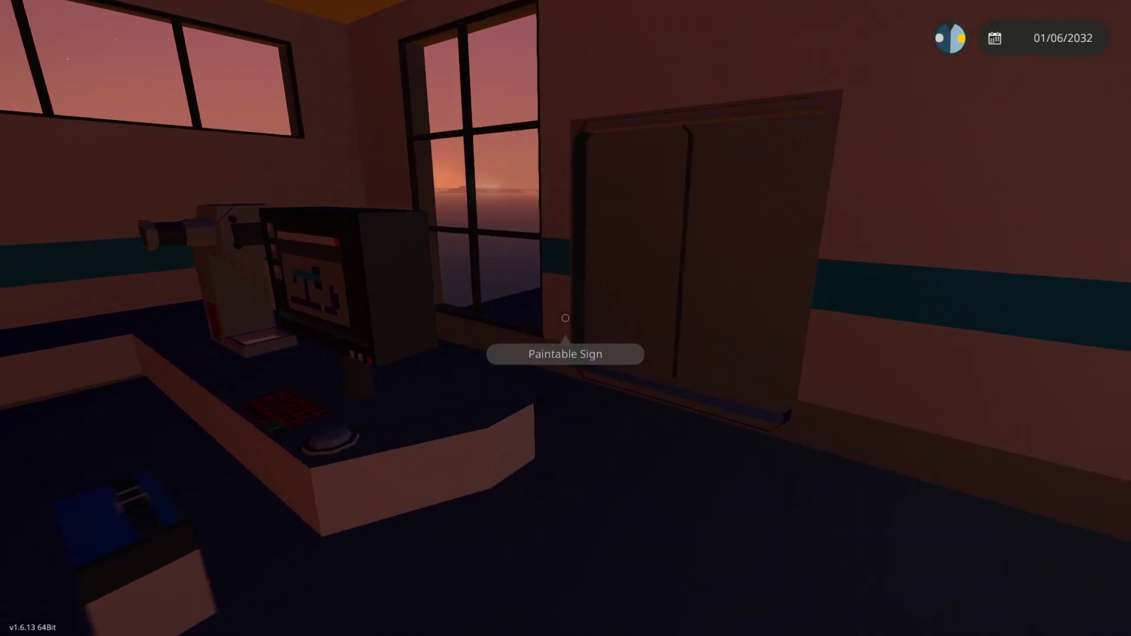
key("w")
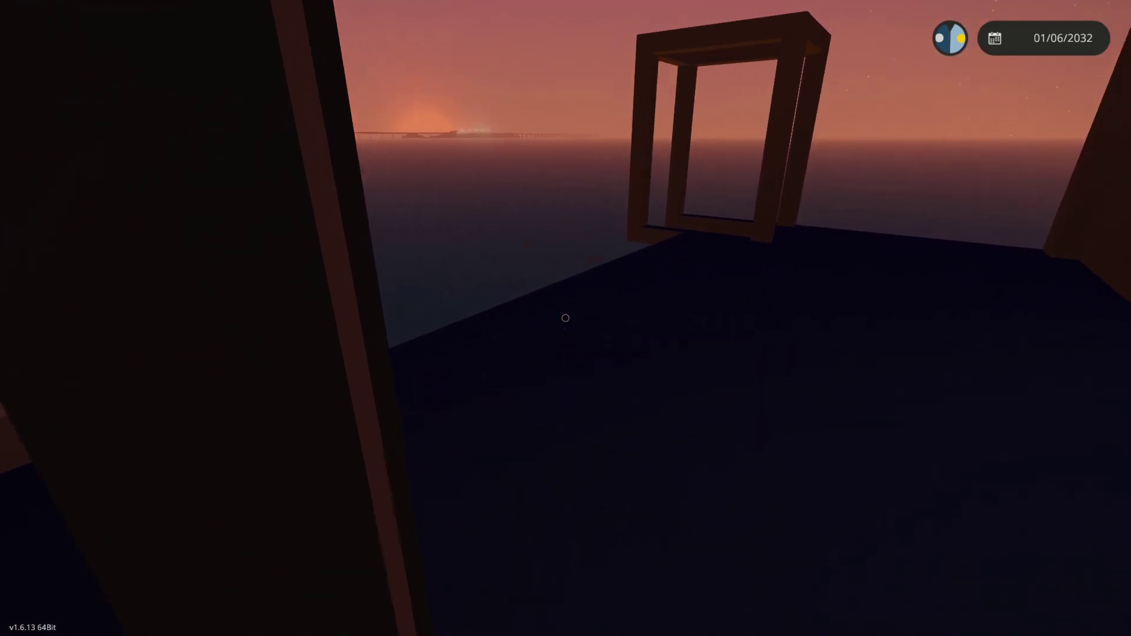
key("w")
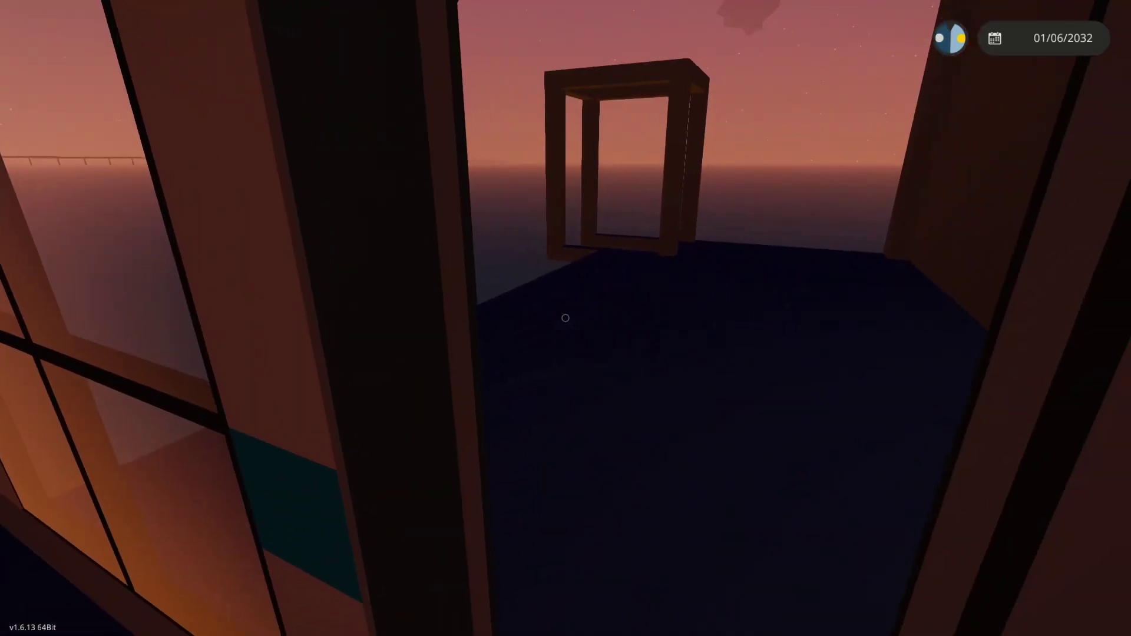
key("w")
key("w")
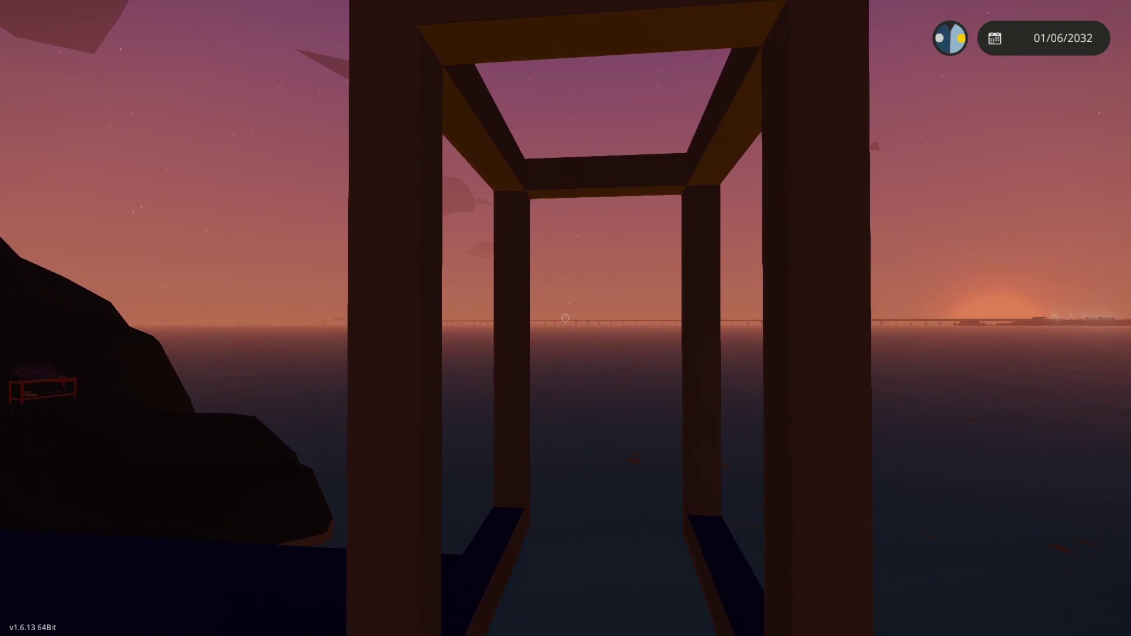
Back away to view the wooden frame, pass under it, and head back toward the building.
key("s")
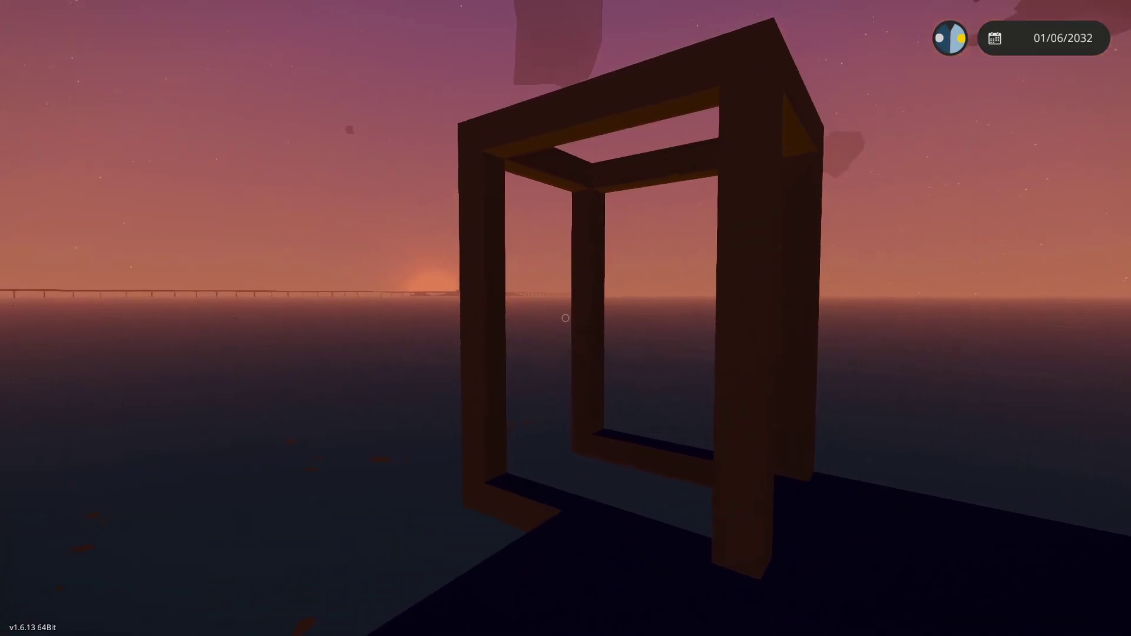
key("w")
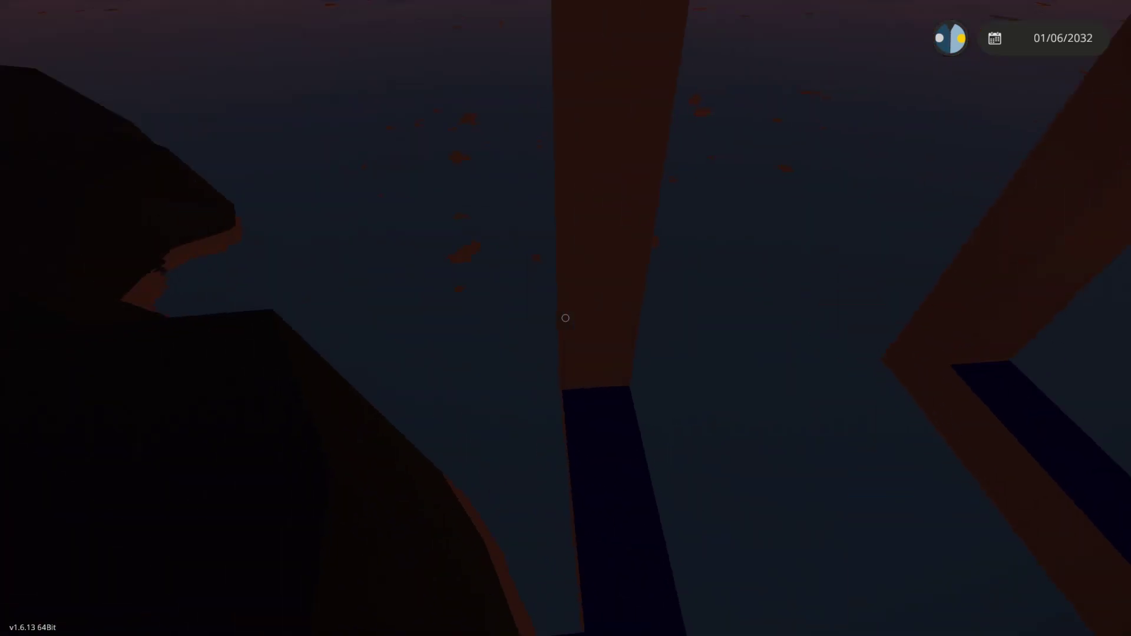
key("w")
key("w")
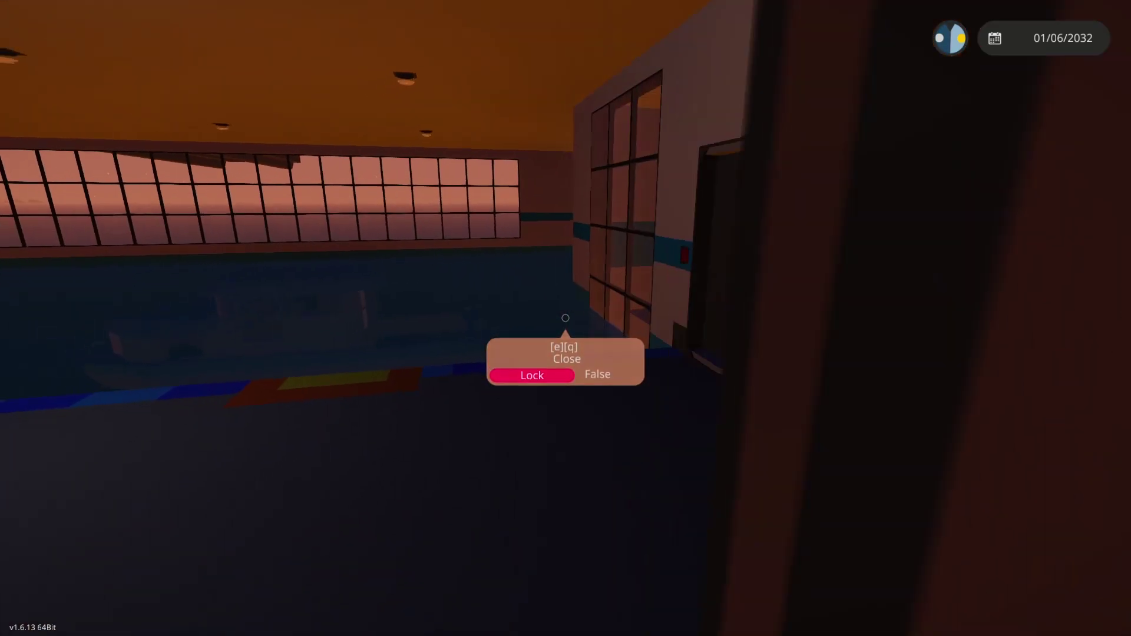
Walk along the pool deck past the lockers and Diving Pool Lights switch to the pool's edge.
key("w")
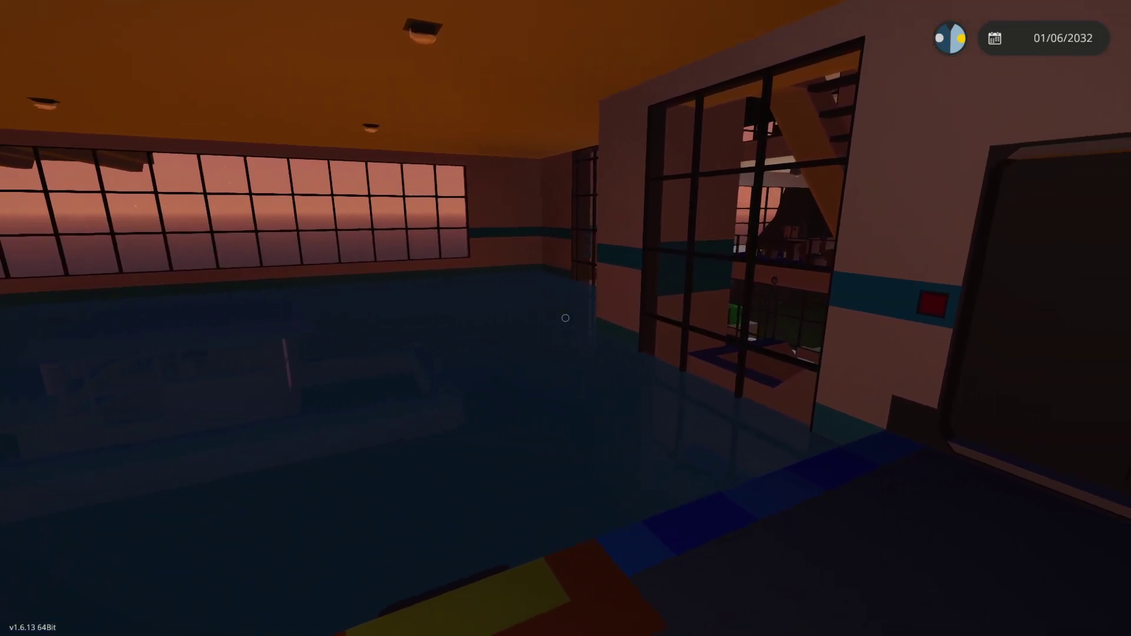
key("w")
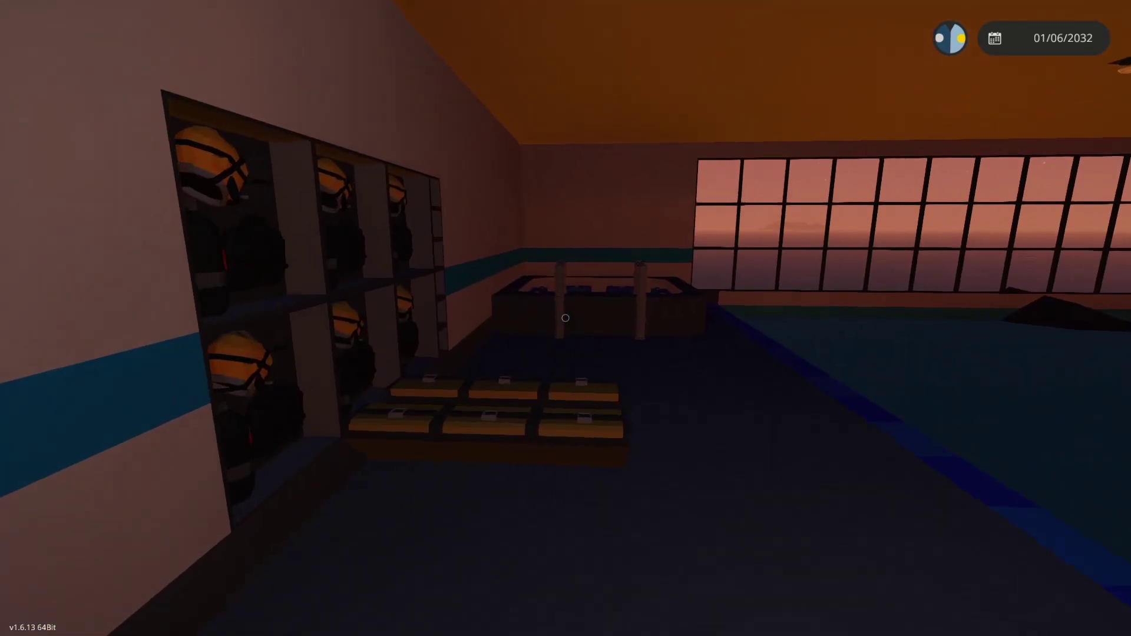
key("w")
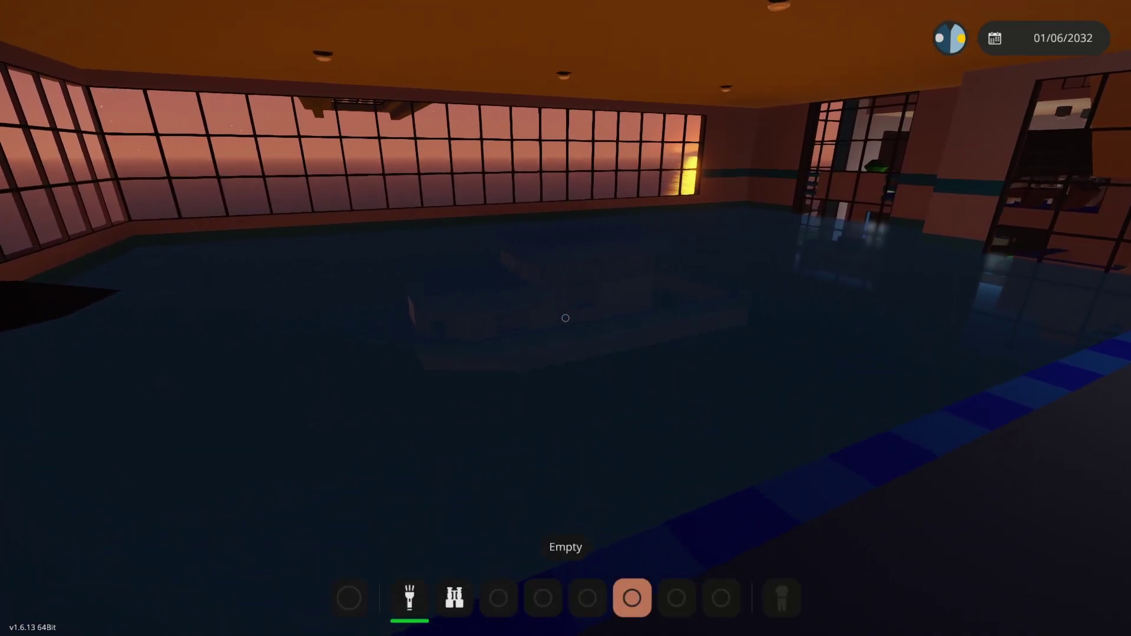
Equip and switch on the flashlight from hotbar slot 1, then take diving equipment from the locker.
key("1")
left_click(565, 318)
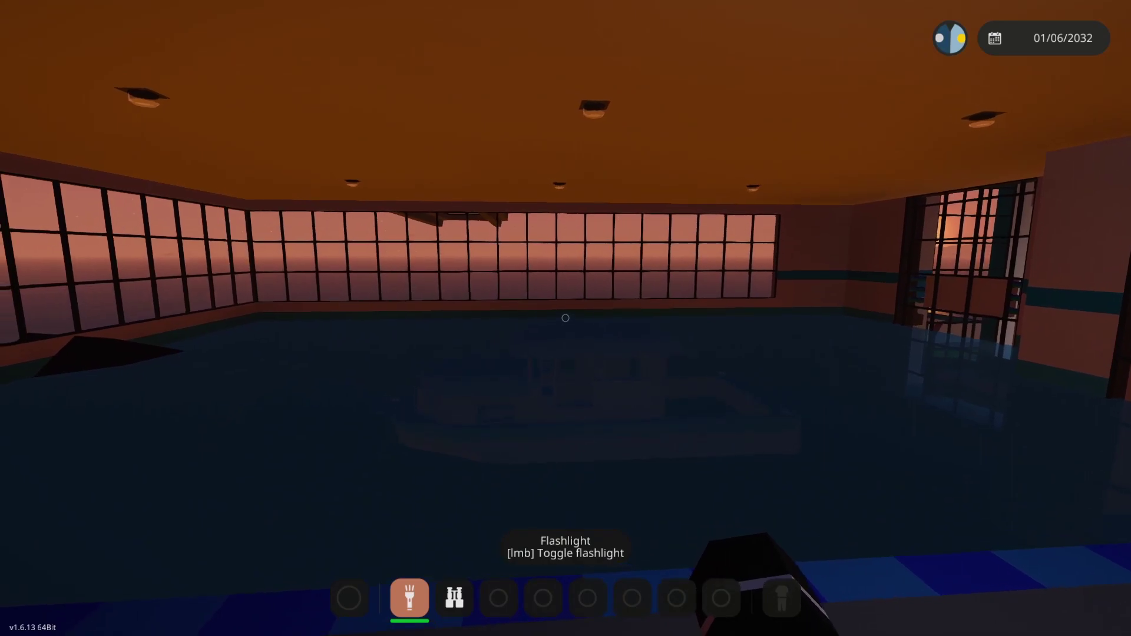
key("e")
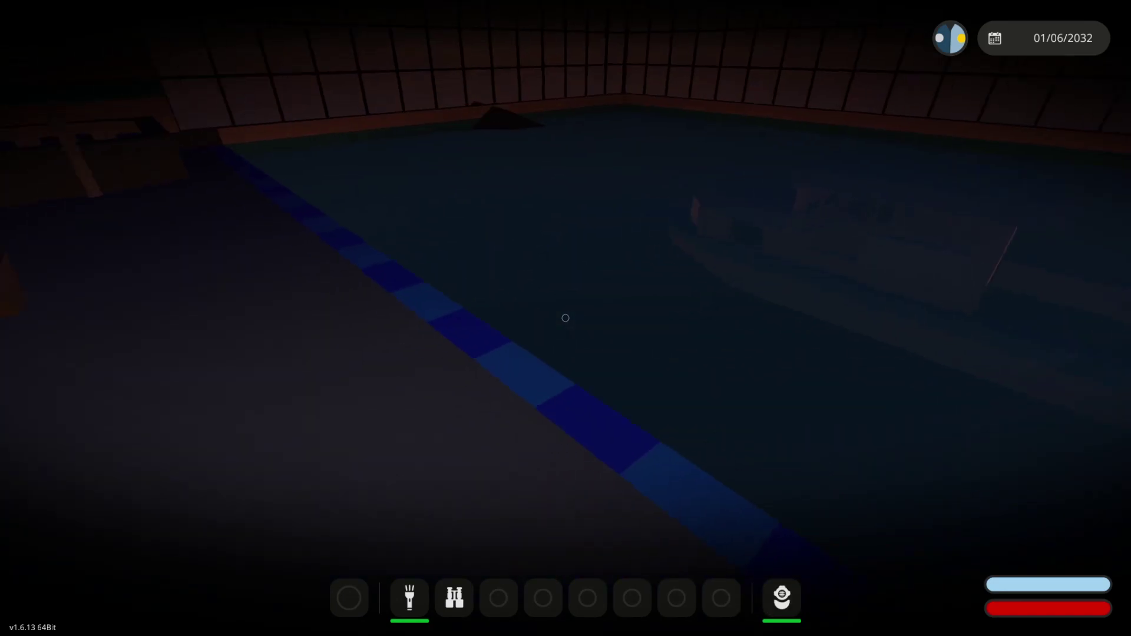
Light up the submerged boat and white cabinet underwater, then climb the ladder out.
key("2")
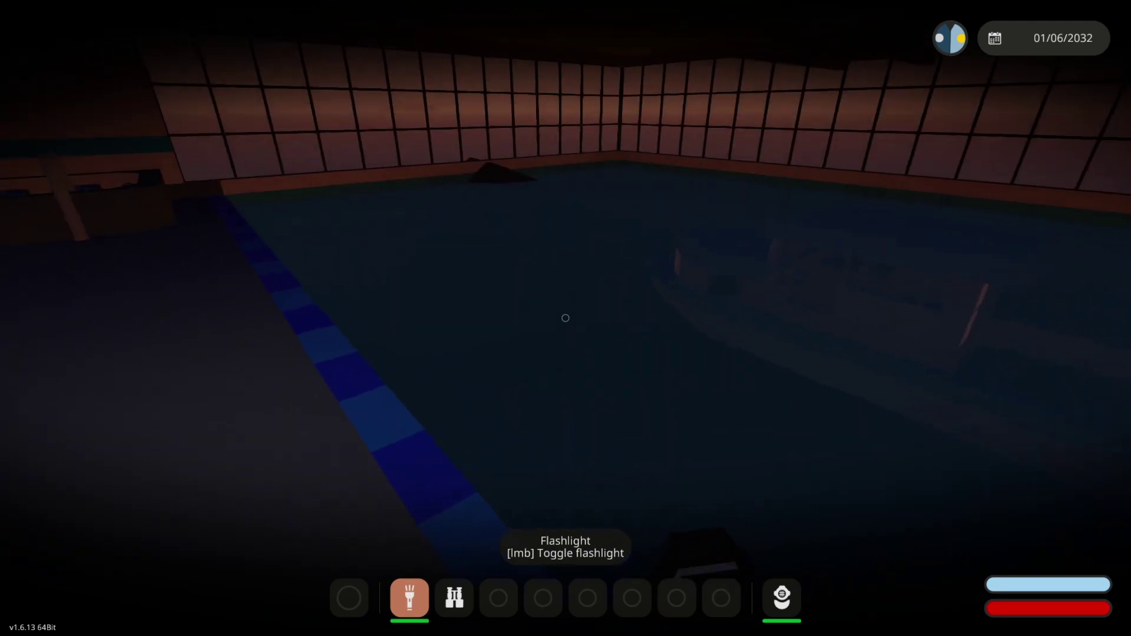
left_click(567, 317)
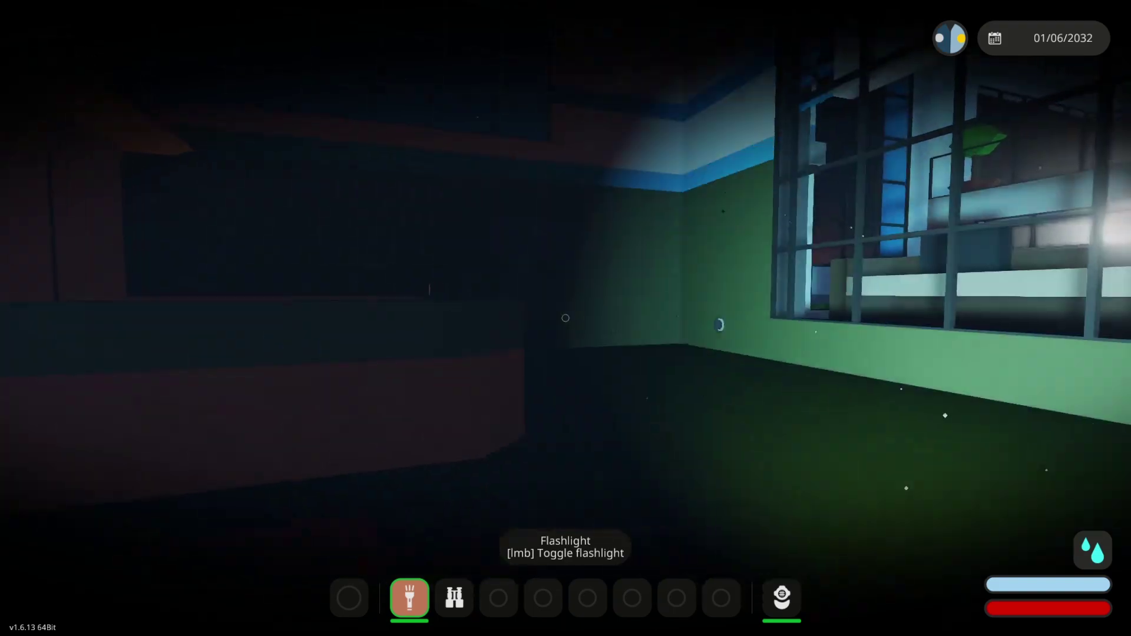
left_click(567, 319)
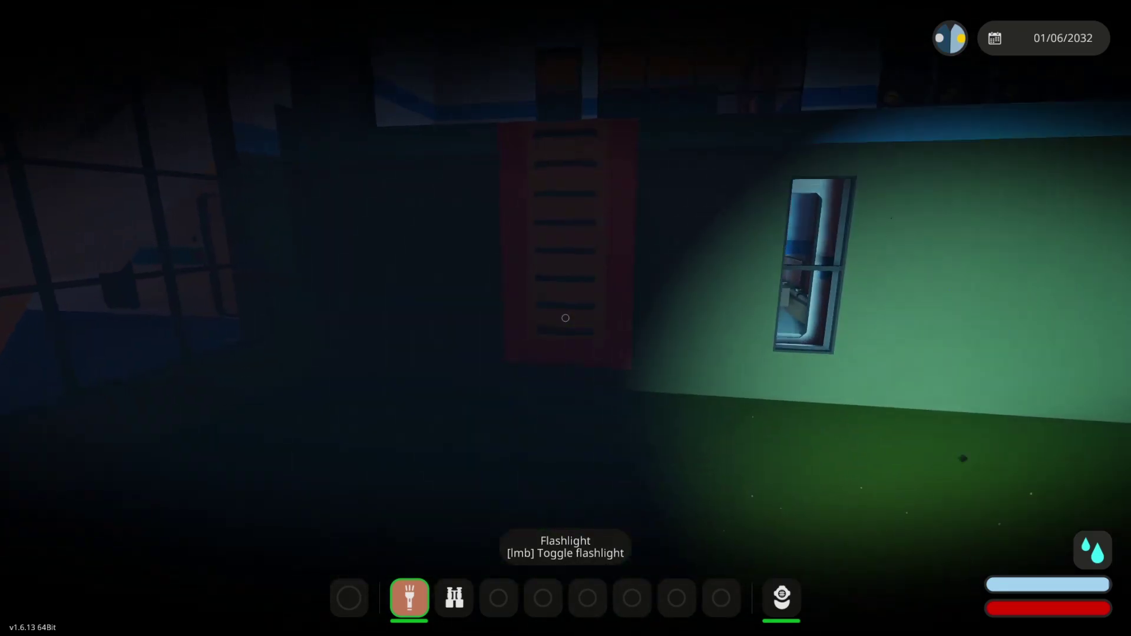
key("e")
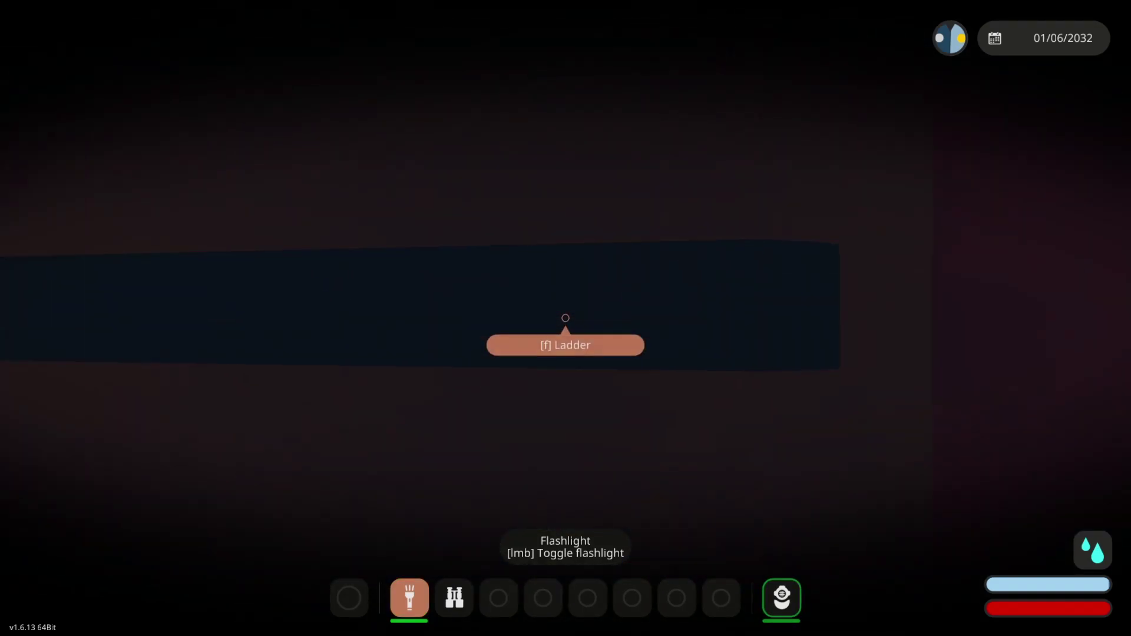
Walk through the pool room toward the corridor, toggling the flashlight, and take off the diving gear.
key("w")
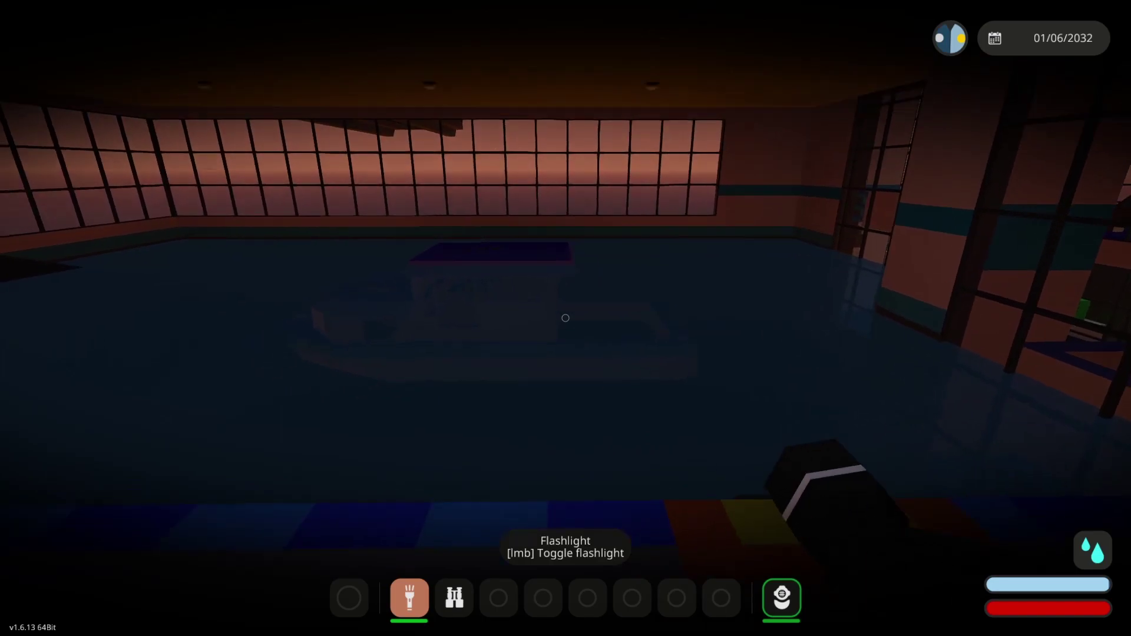
left_click(566, 318)
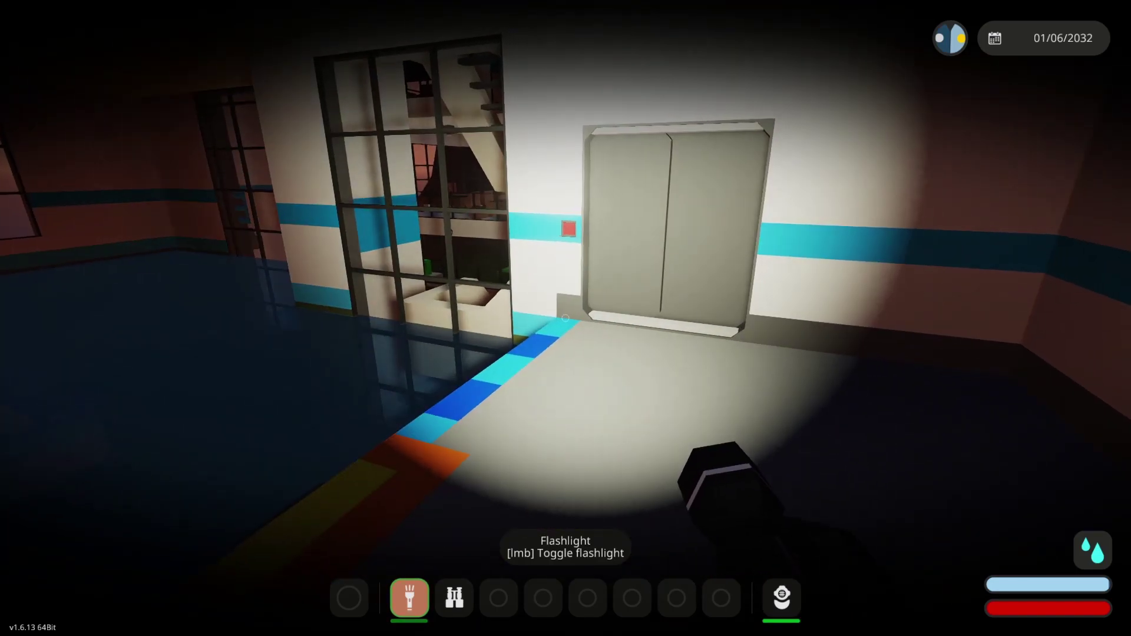
left_click(566, 318)
key("w")
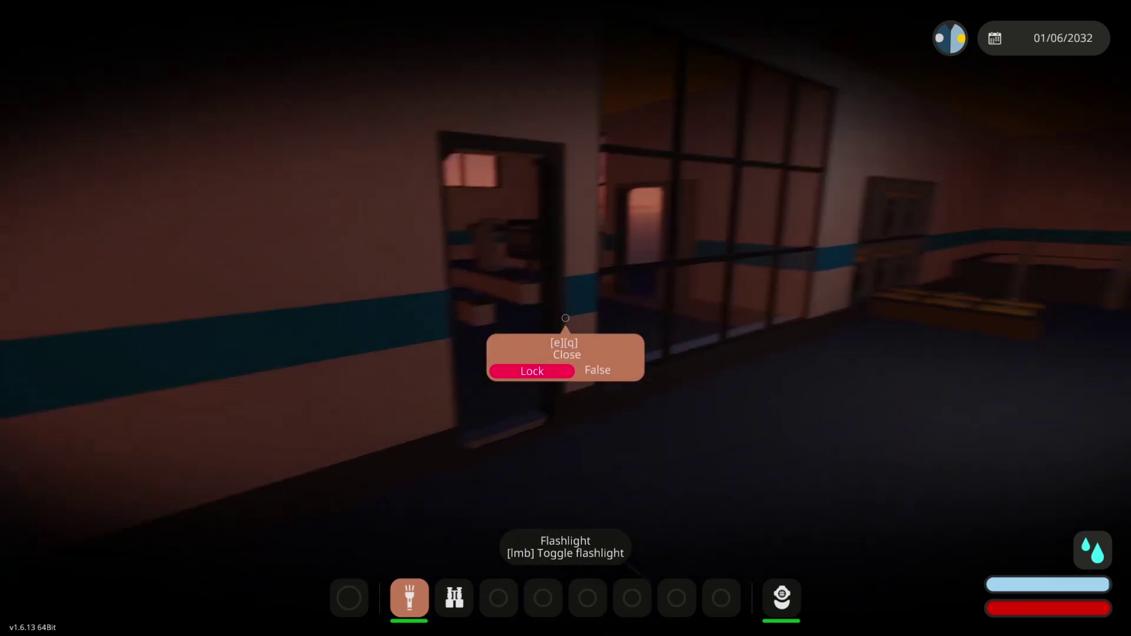
key("w")
key("w")
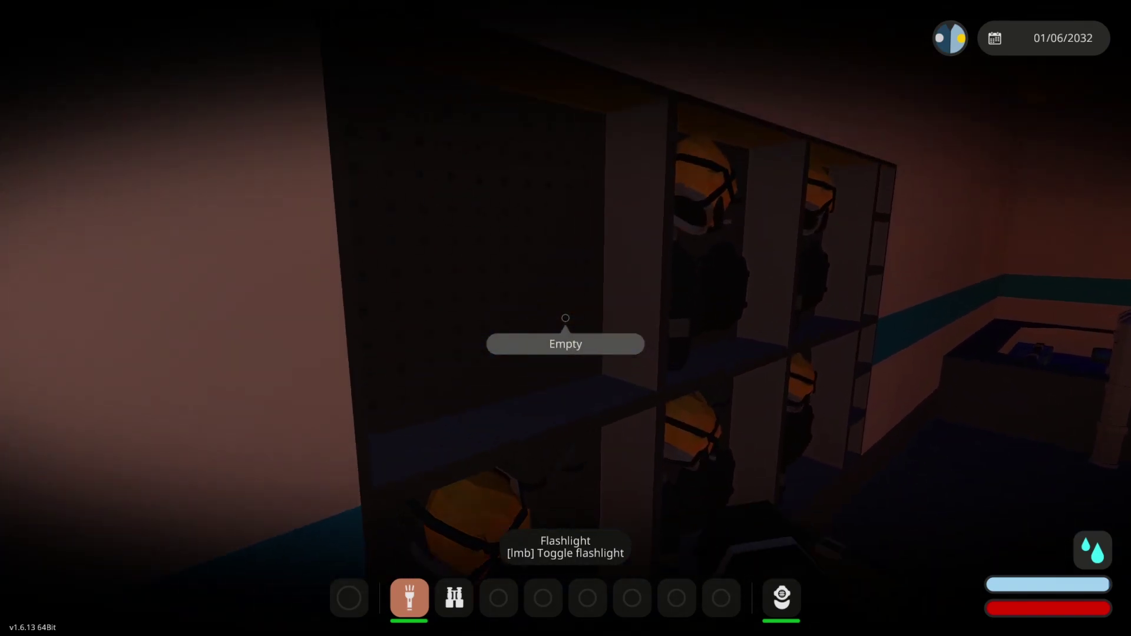
key("e")
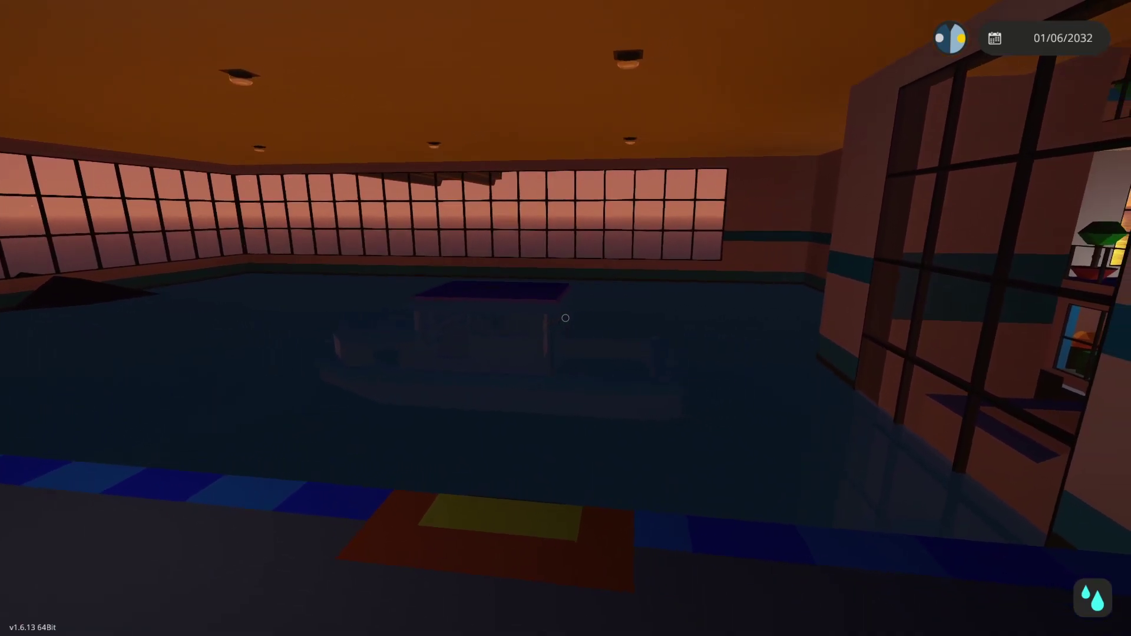
Walk through the stair hall past the stairs, call the elevator, and ride it to Floor 2.
key("w")
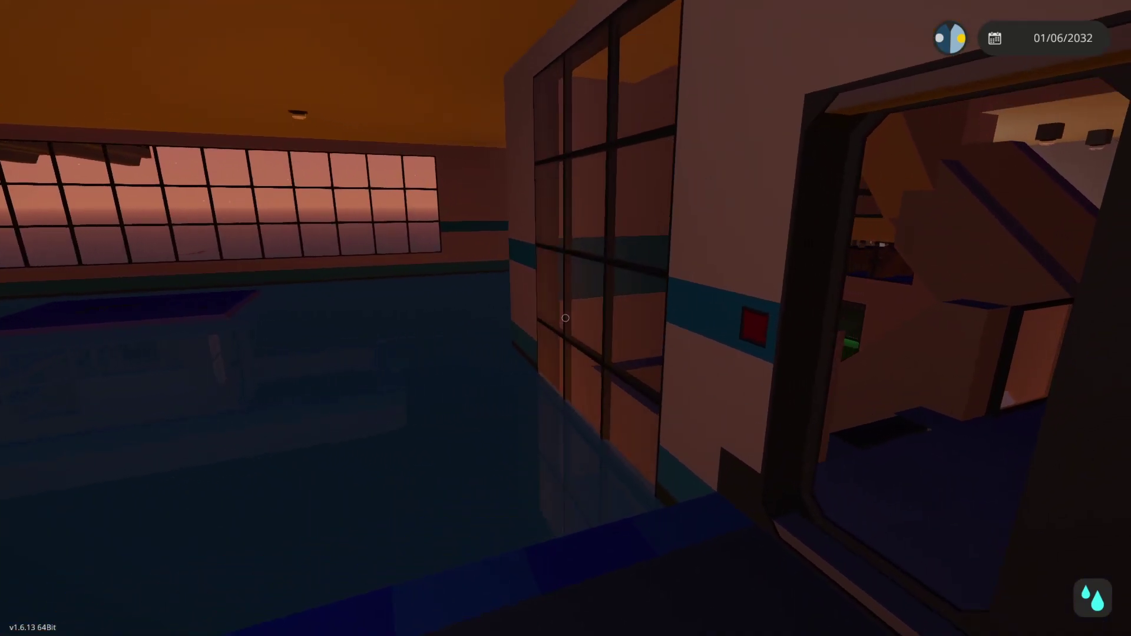
key("w")
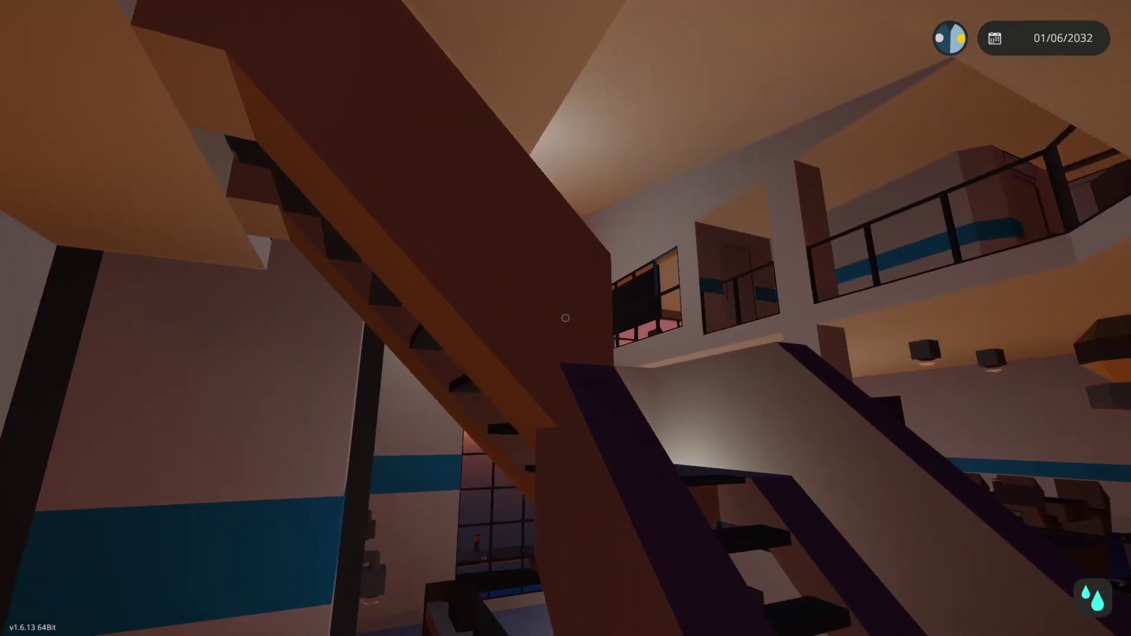
key("e")
key("w")
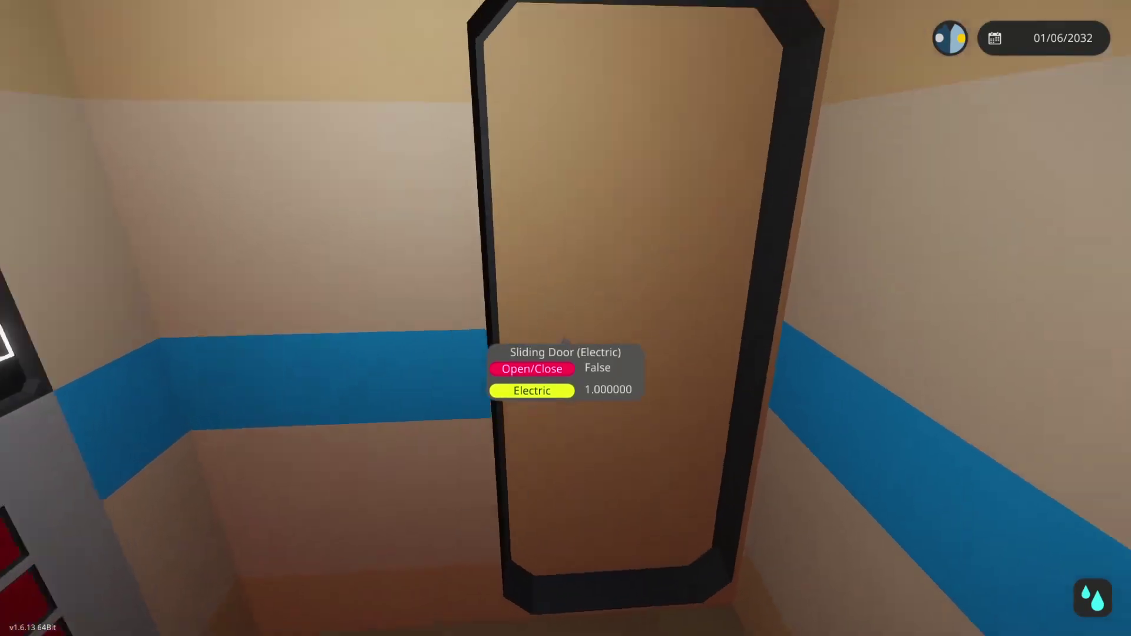
Step onto the atrium balcony, peek into the office behind the electric sliding door, and return to the corridor.
key("w")
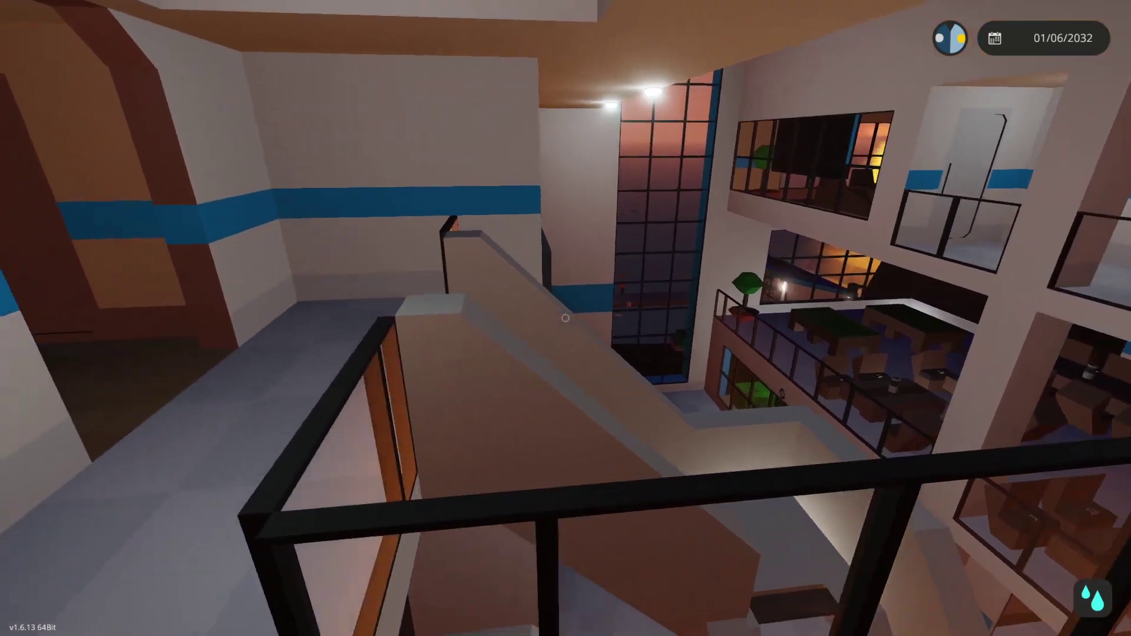
key("w")
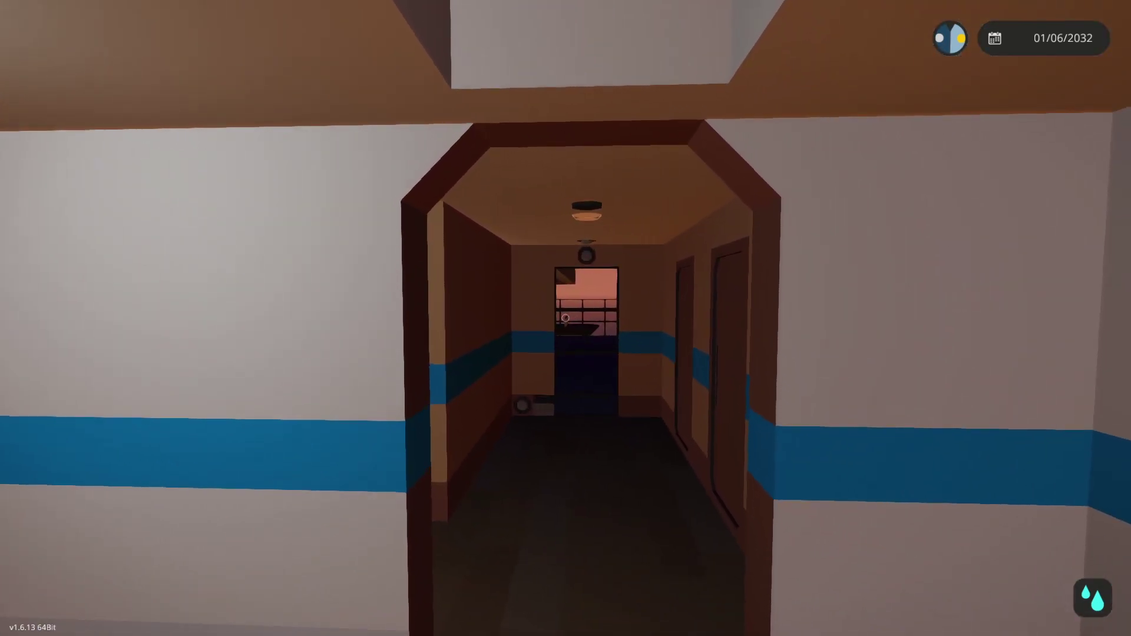
key("w")
key("w")
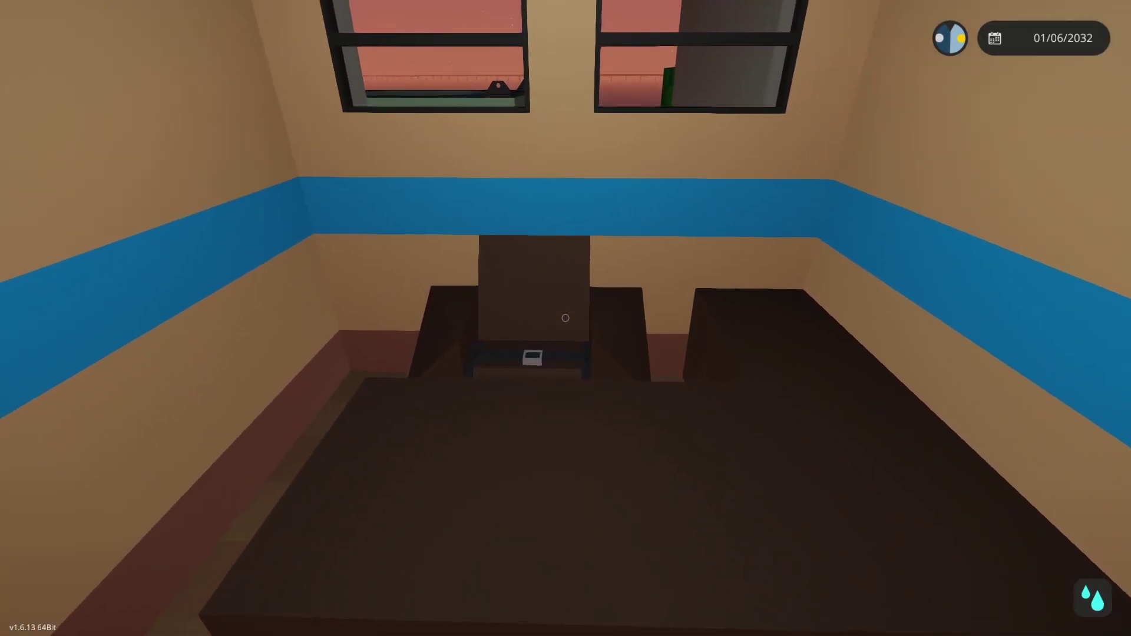
key("s")
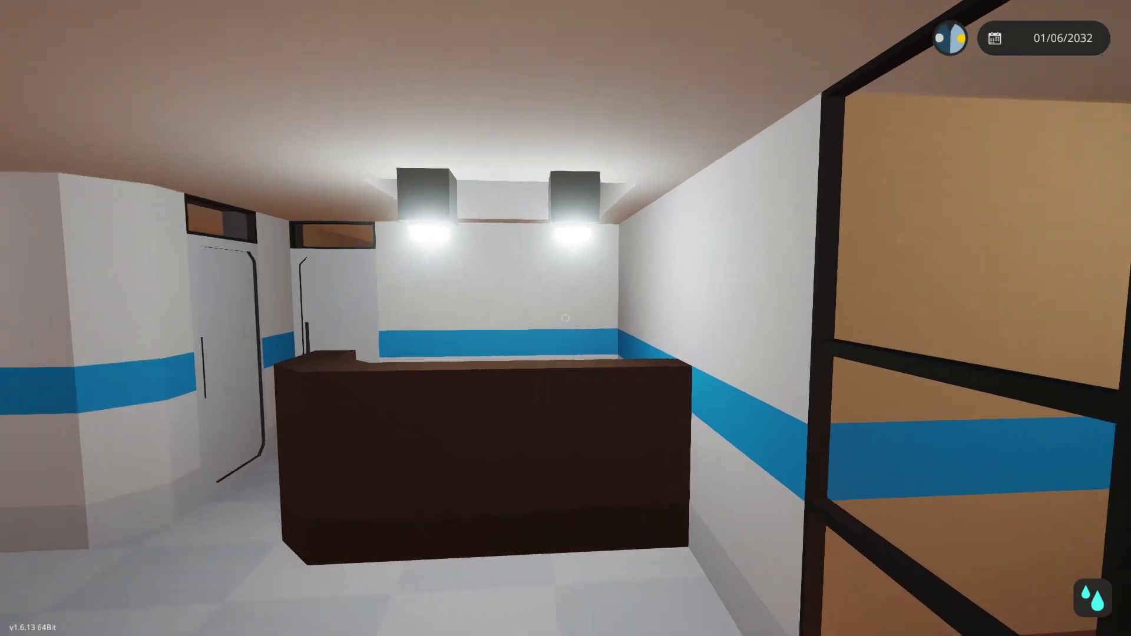
Walk past the reception desk and through the door into the small room.
key("w")
key("w")
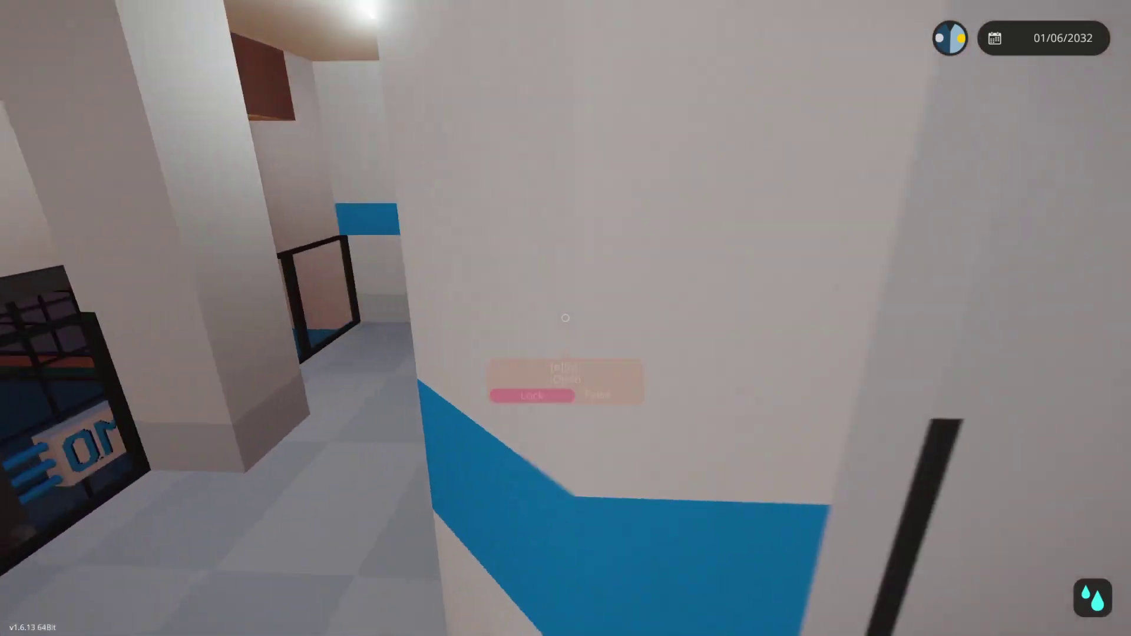
key("w")
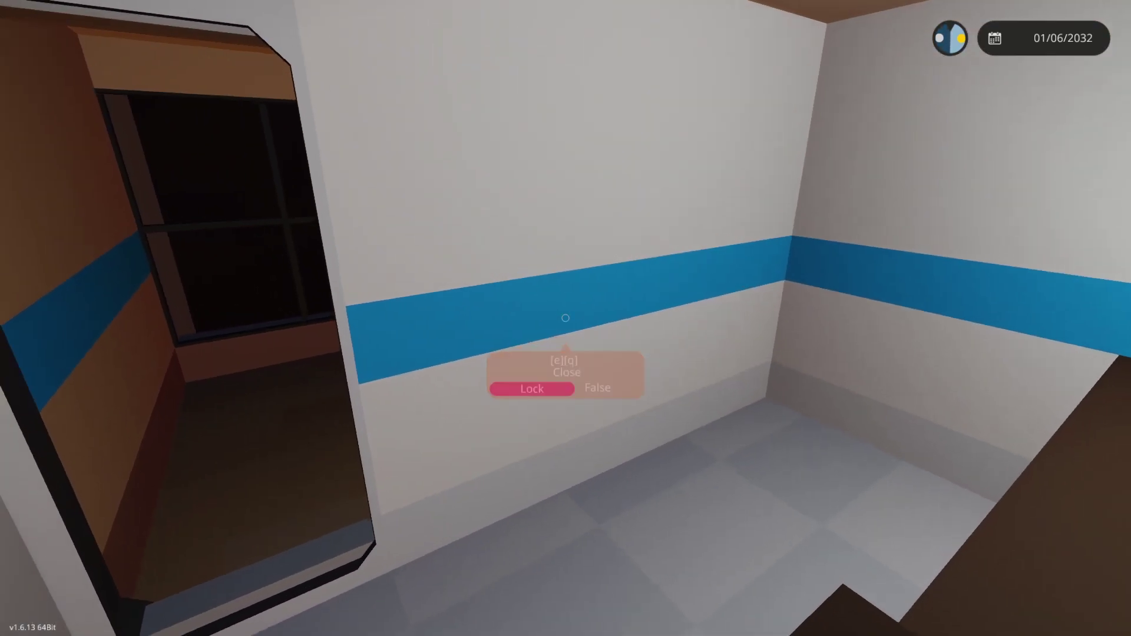
key("w")
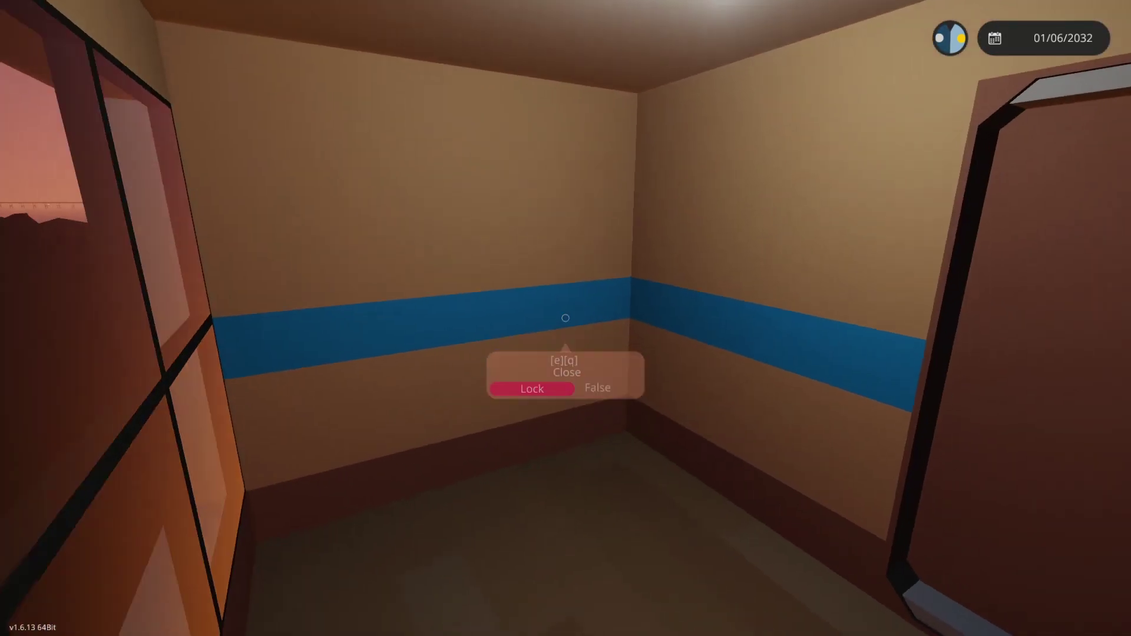
key("s")
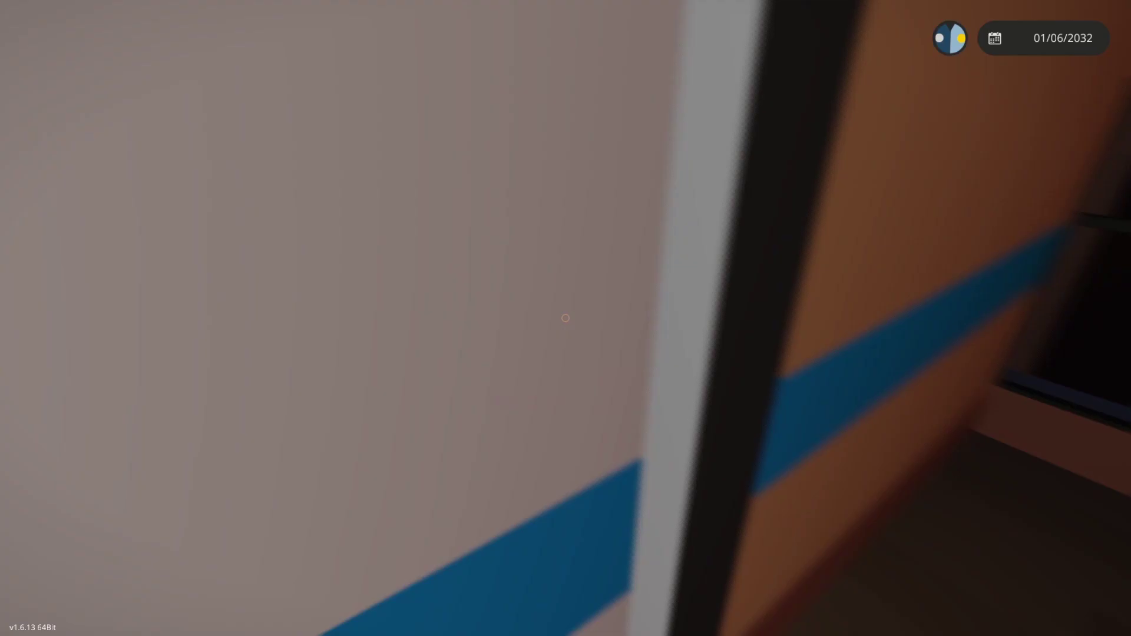
Tour the desk office to the window, open the wardrobe door, and enter the meeting room.
key("w")
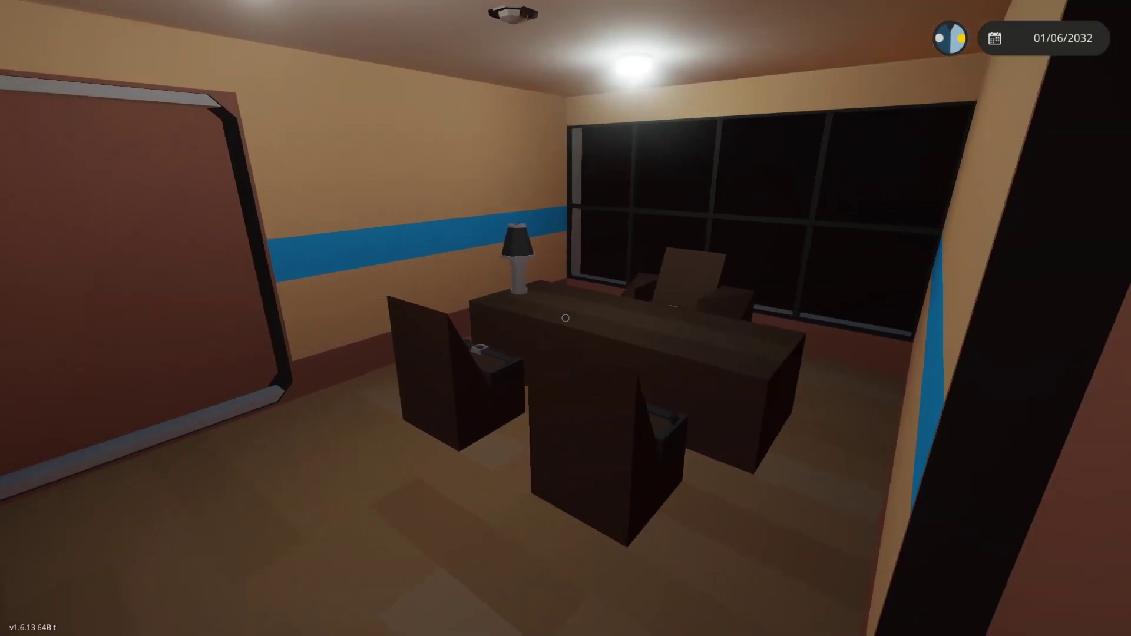
key("w")
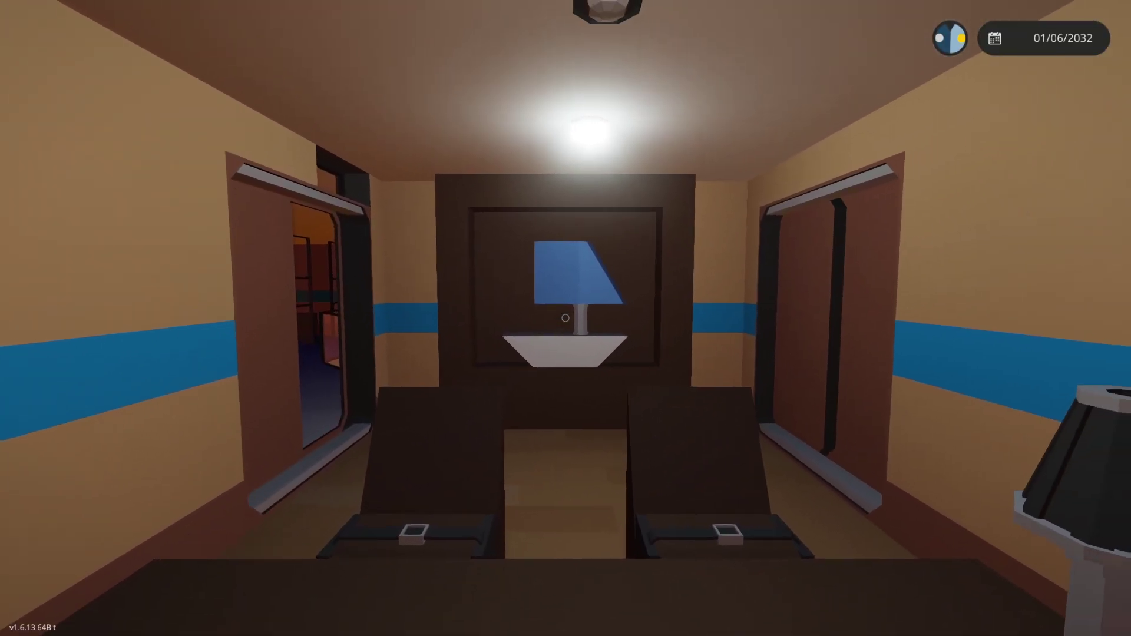
key("w")
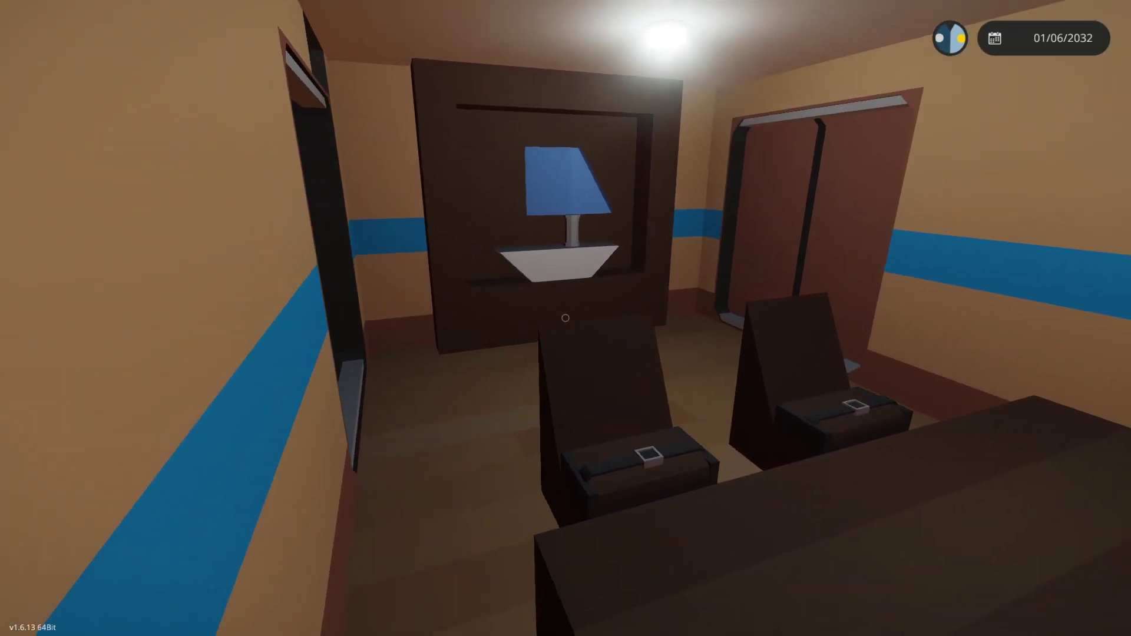
key("w")
key("w")
key("e")
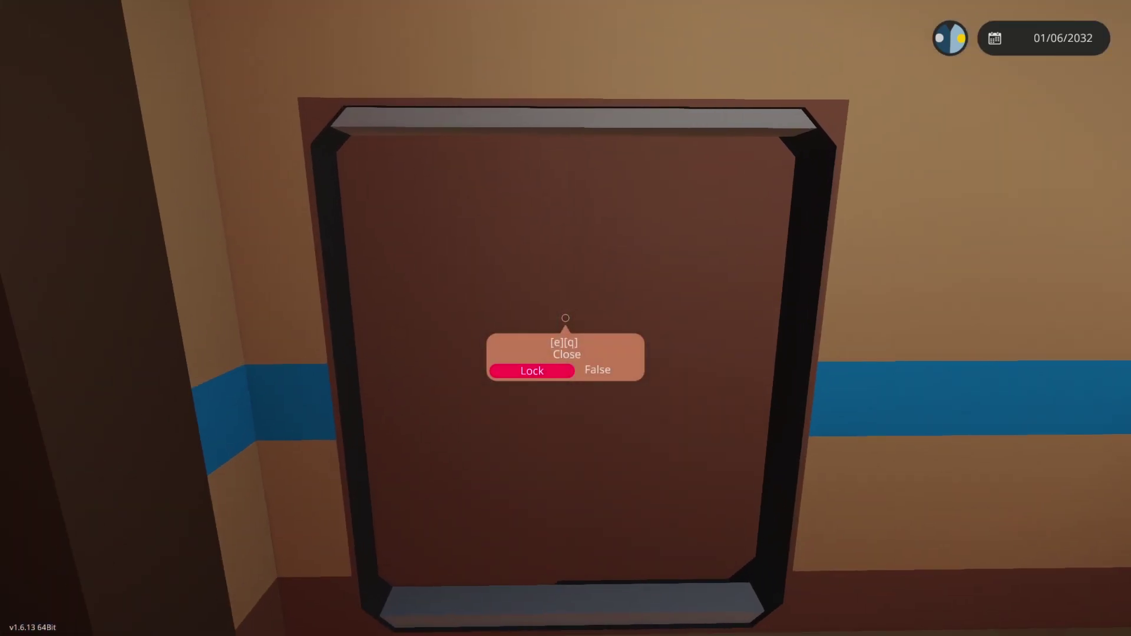
key("w")
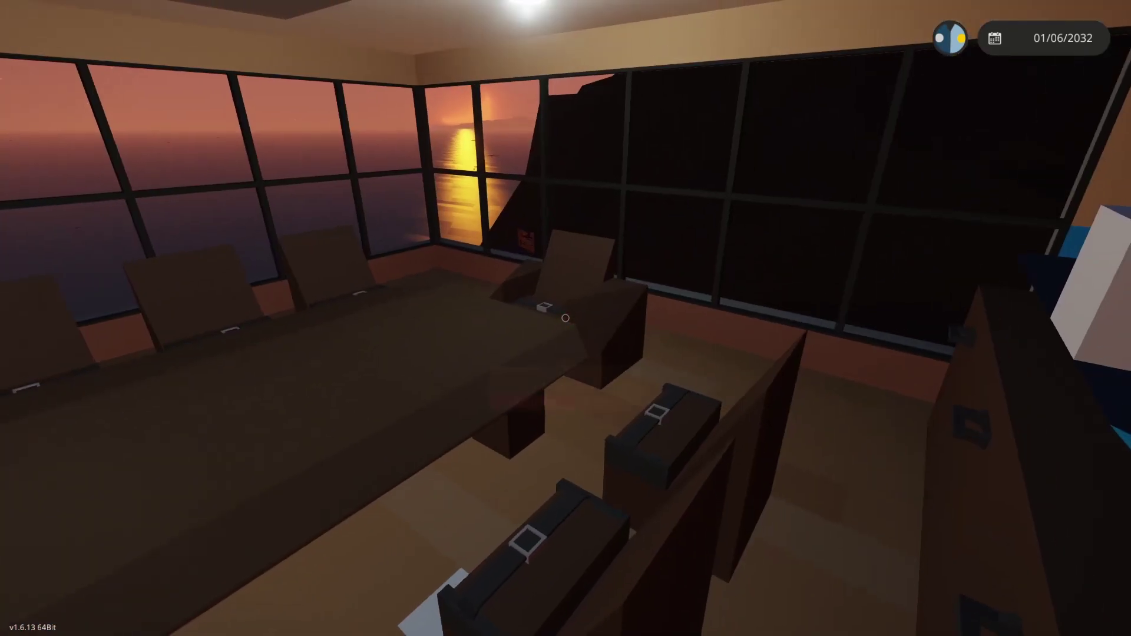
Walk past the printer cabinet up to the ship model and face it head-on.
key("w")
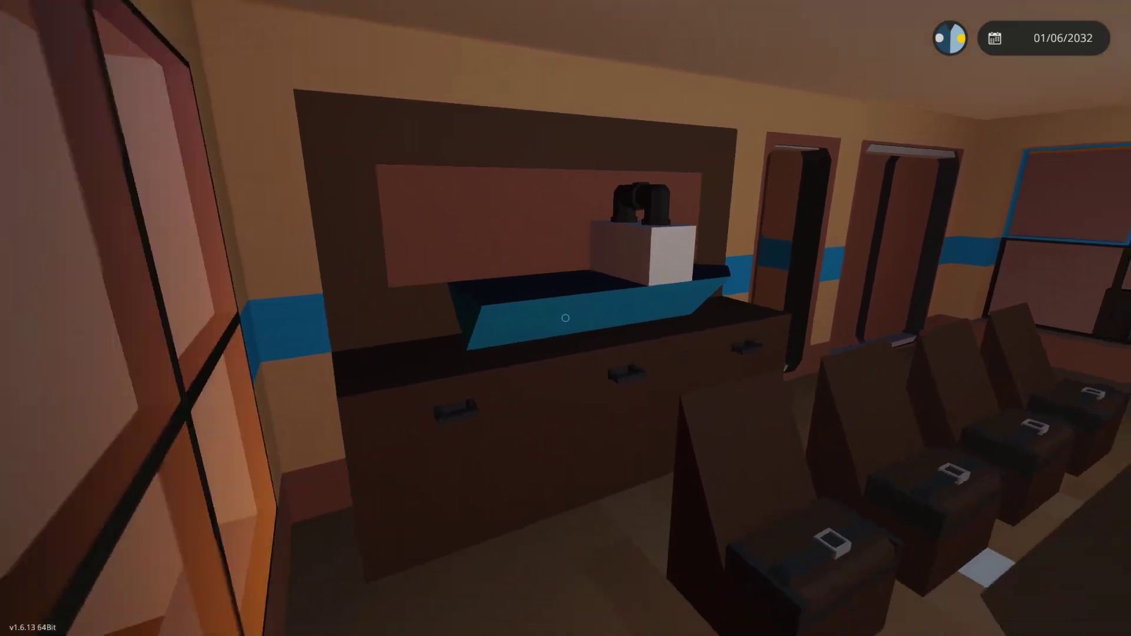
key("w")
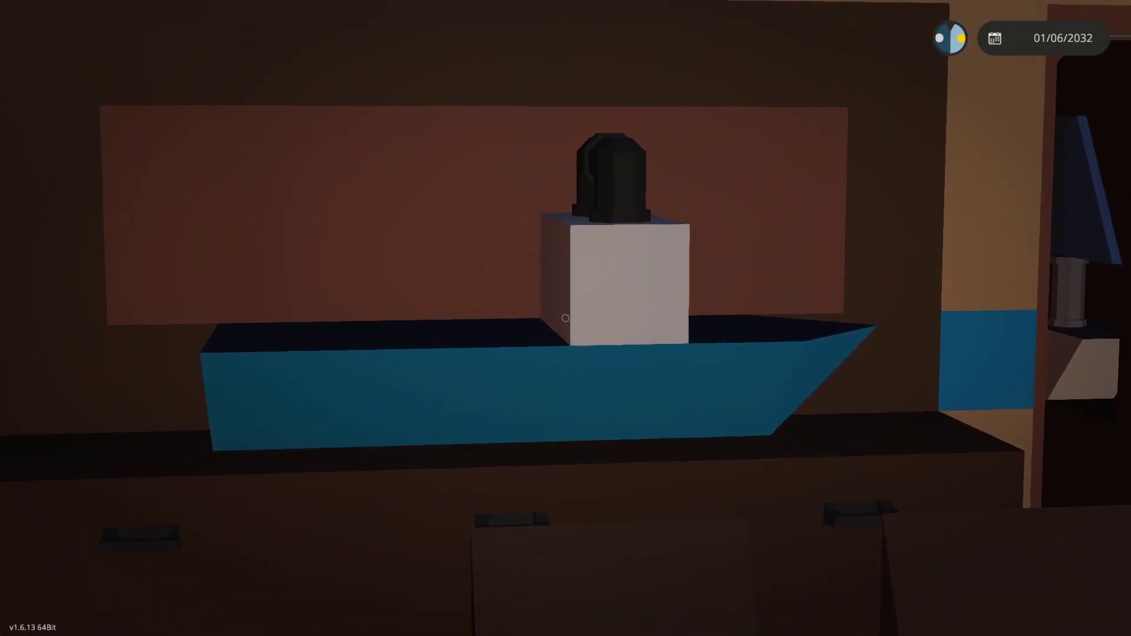
key("w")
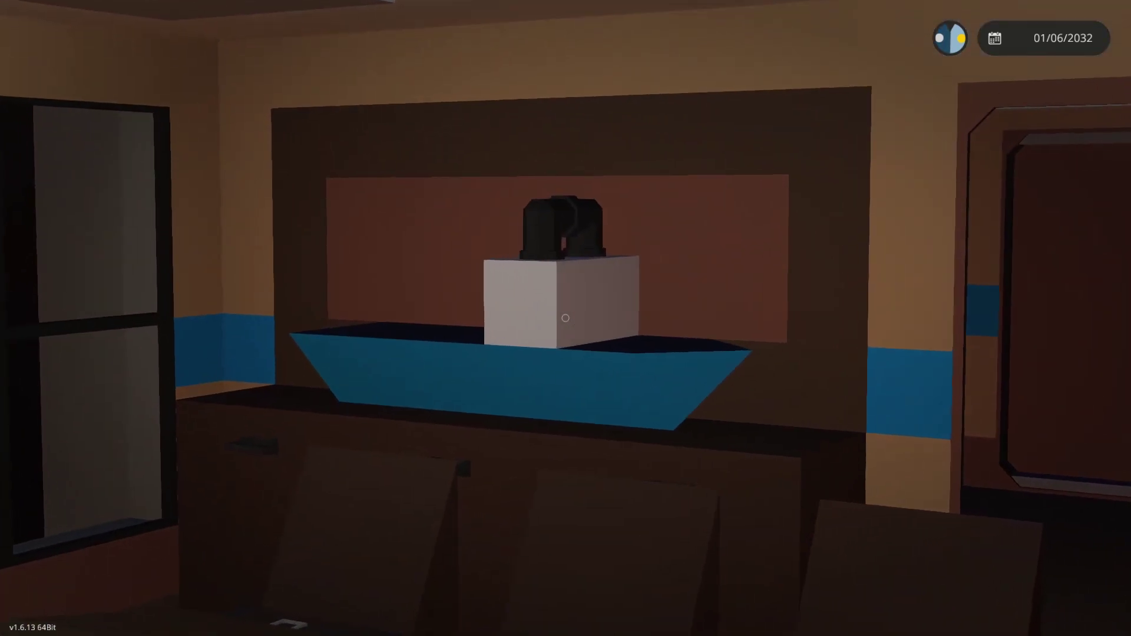
key("w")
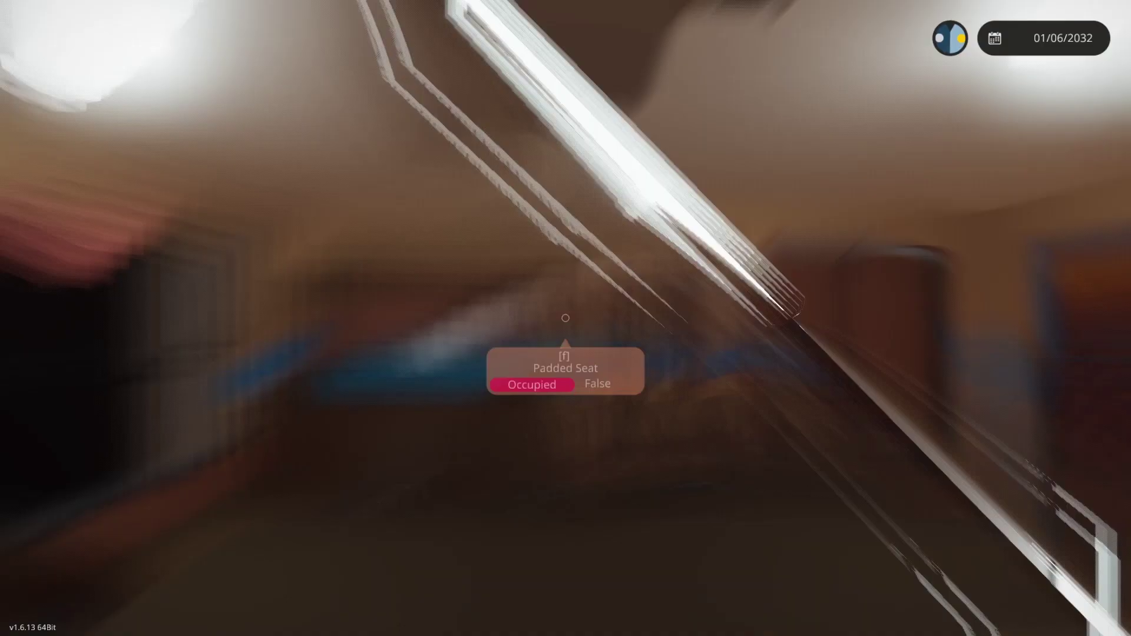
Sit in a chair facing the ship model, stand up, and look around the room.
left_click(567, 318)
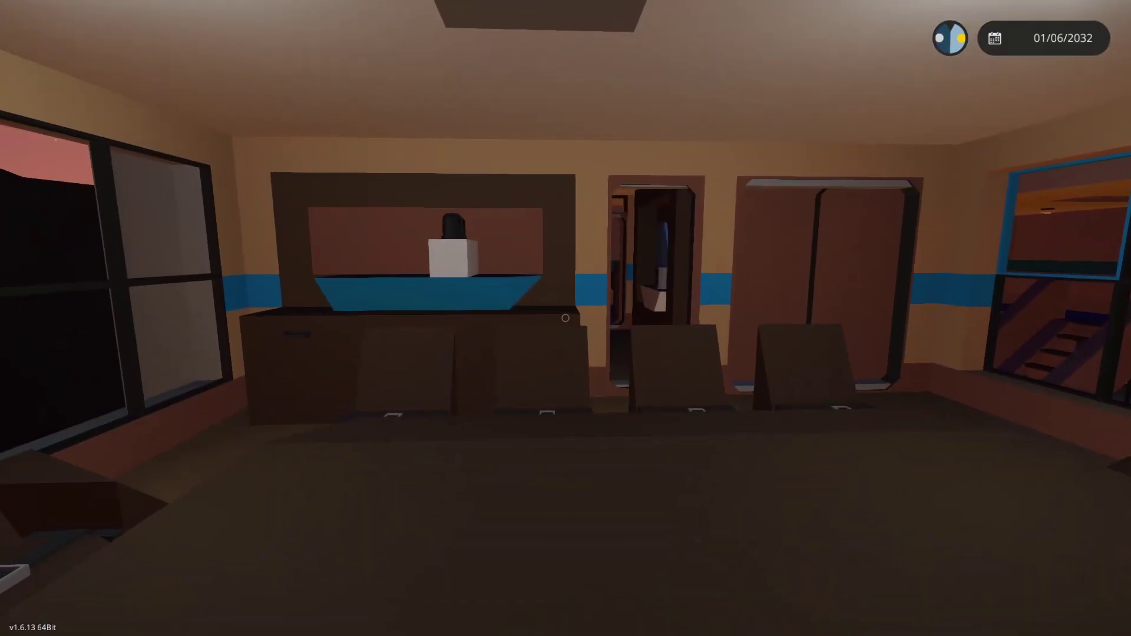
key("w")
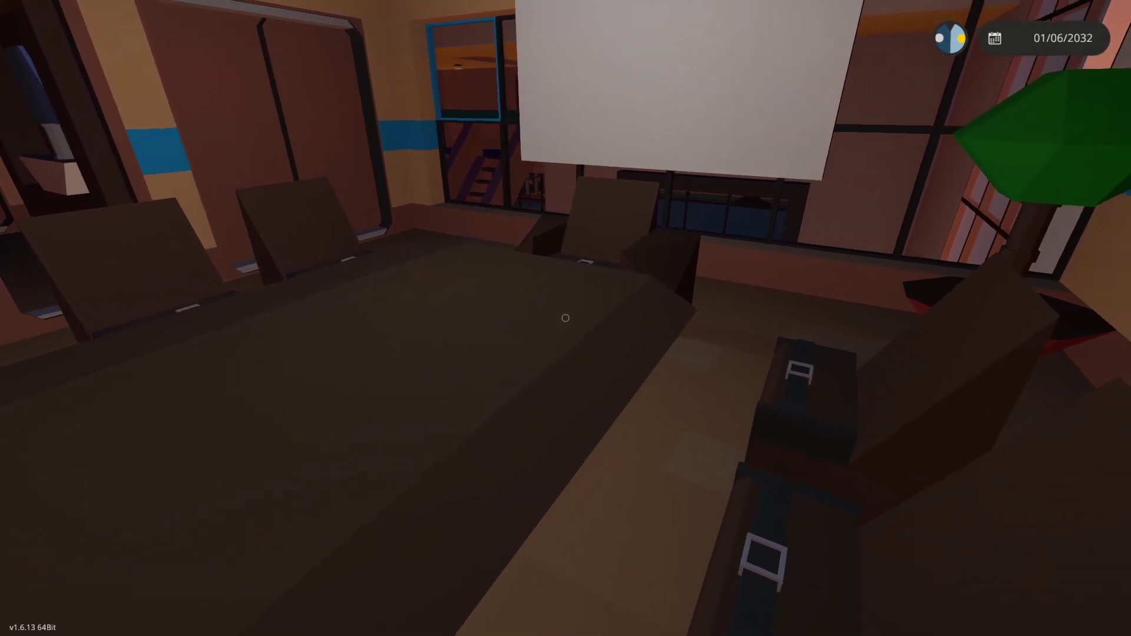
key("w")
key("s")
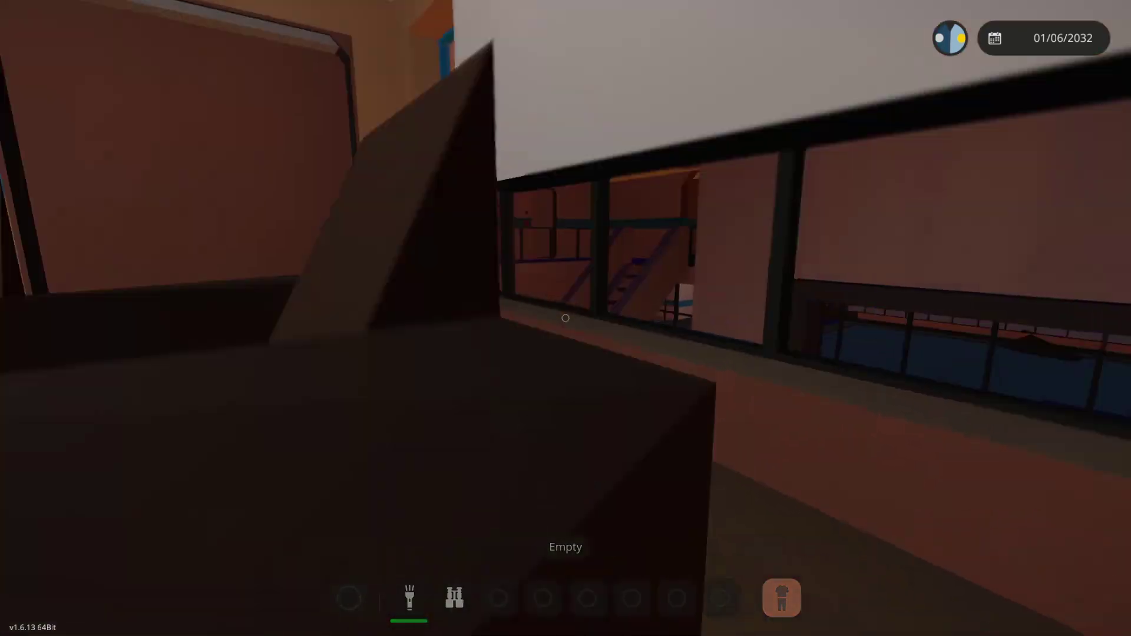
Walk down the white hallway to the stairwell, checking the side door, and turn toward the atrium balcony.
key("e")
key("w")
key("w")
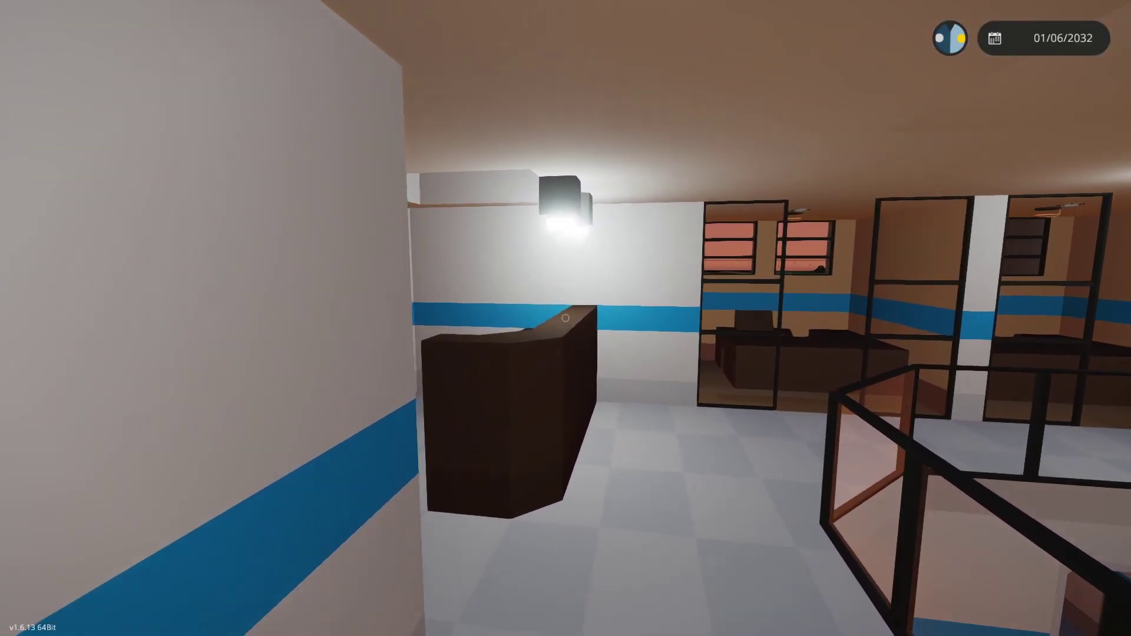
key("w")
key("w")
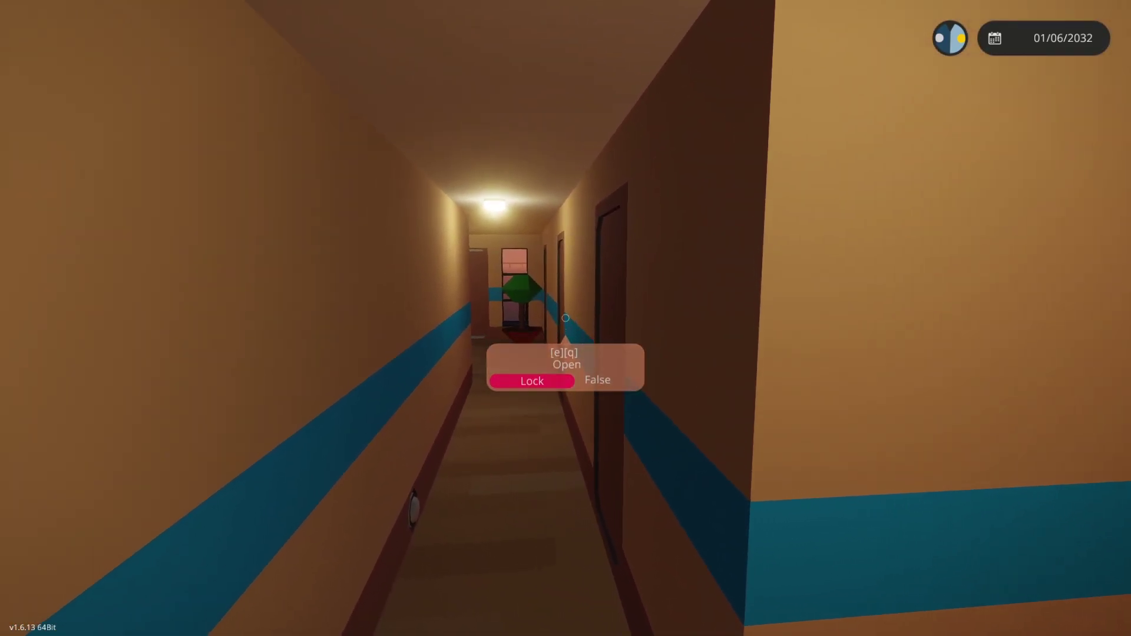
key("w")
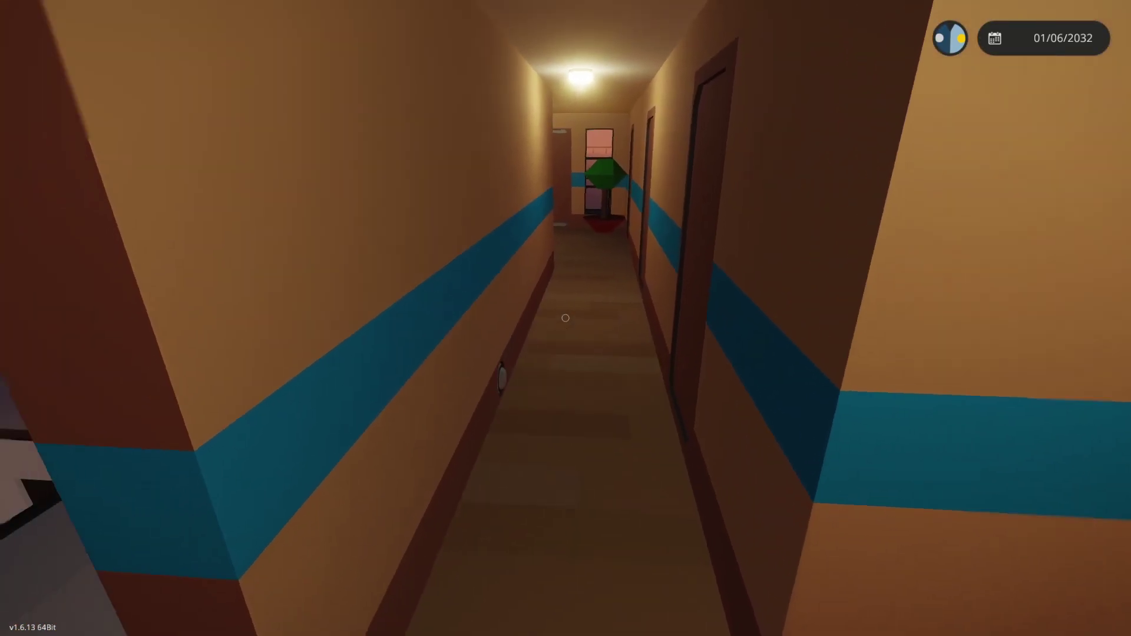
key("w")
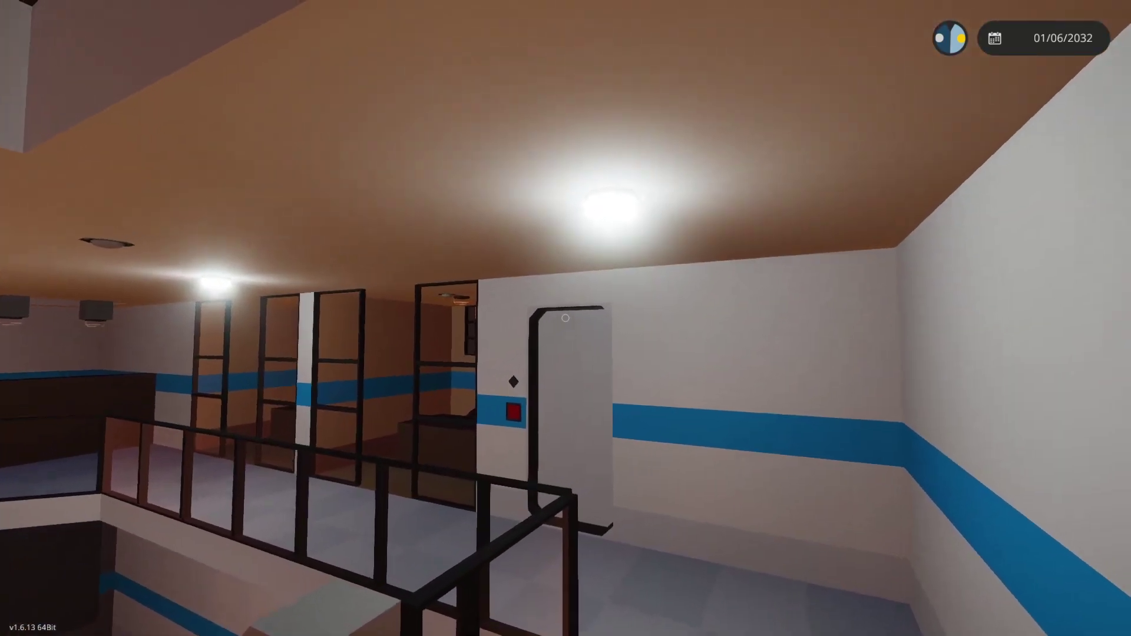
Walk through the glass door and long corridor into the lounge and sit on the sofa.
key("w")
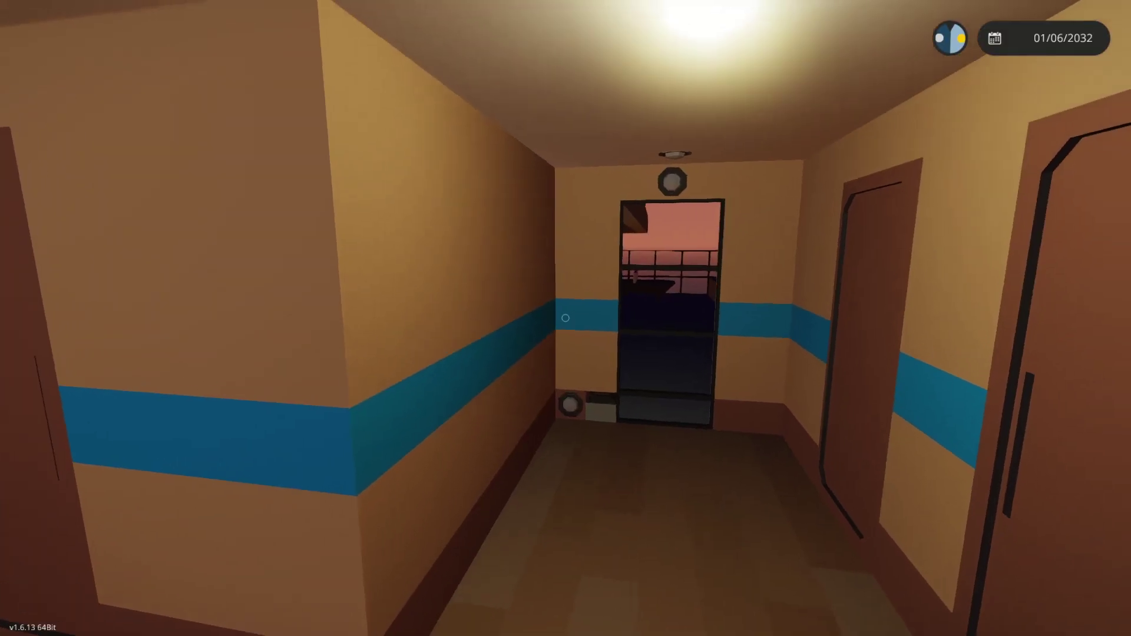
key("w")
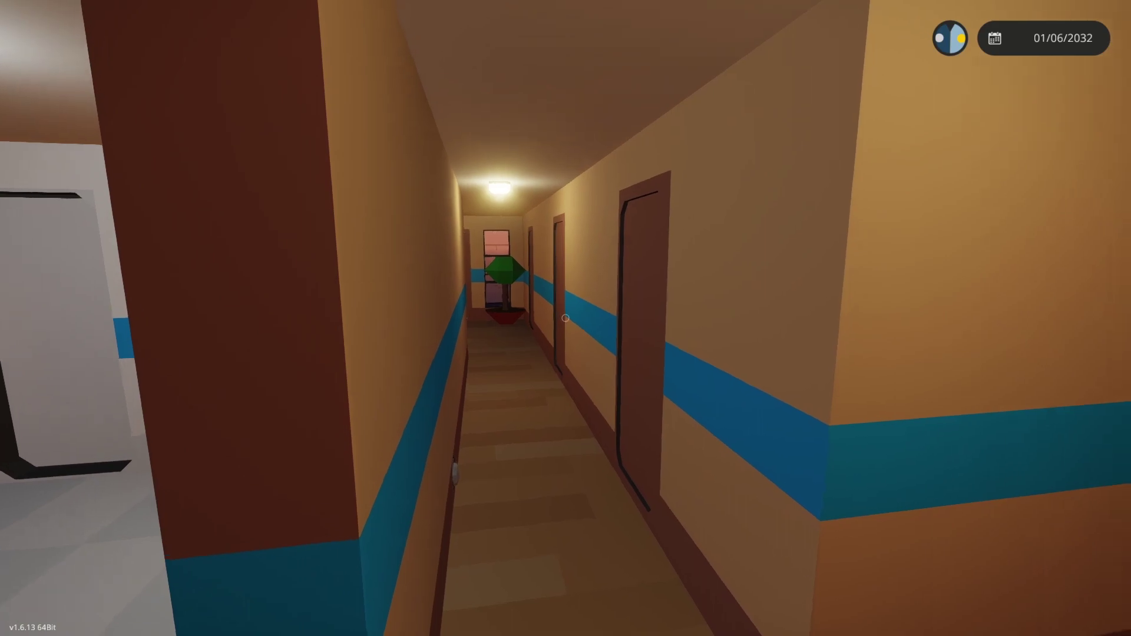
key("w")
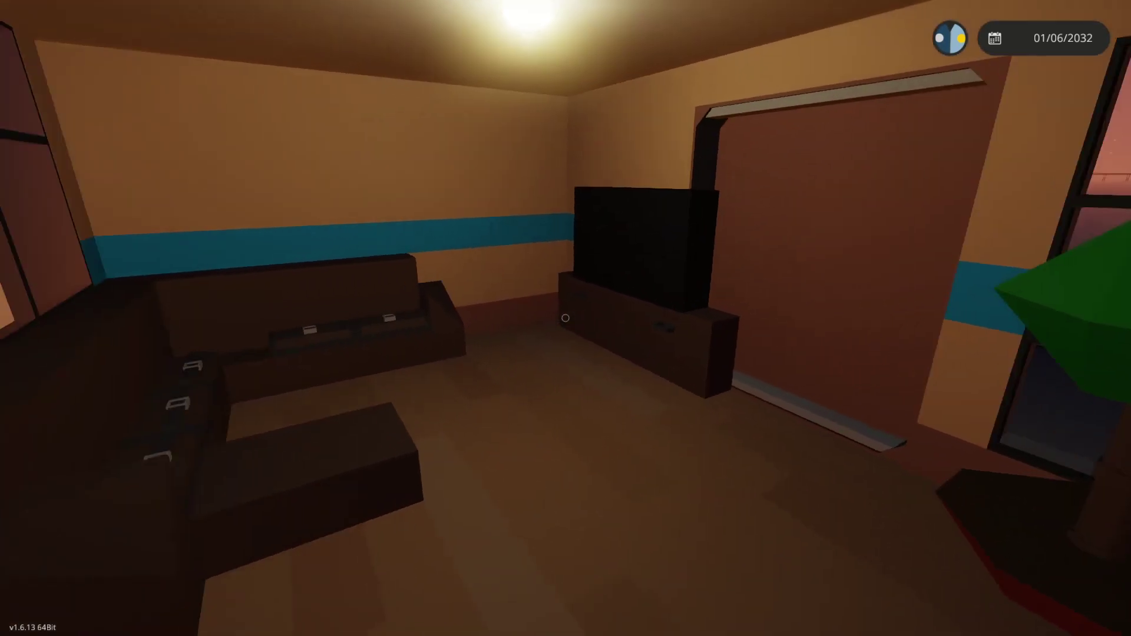
key("w")
key("f")
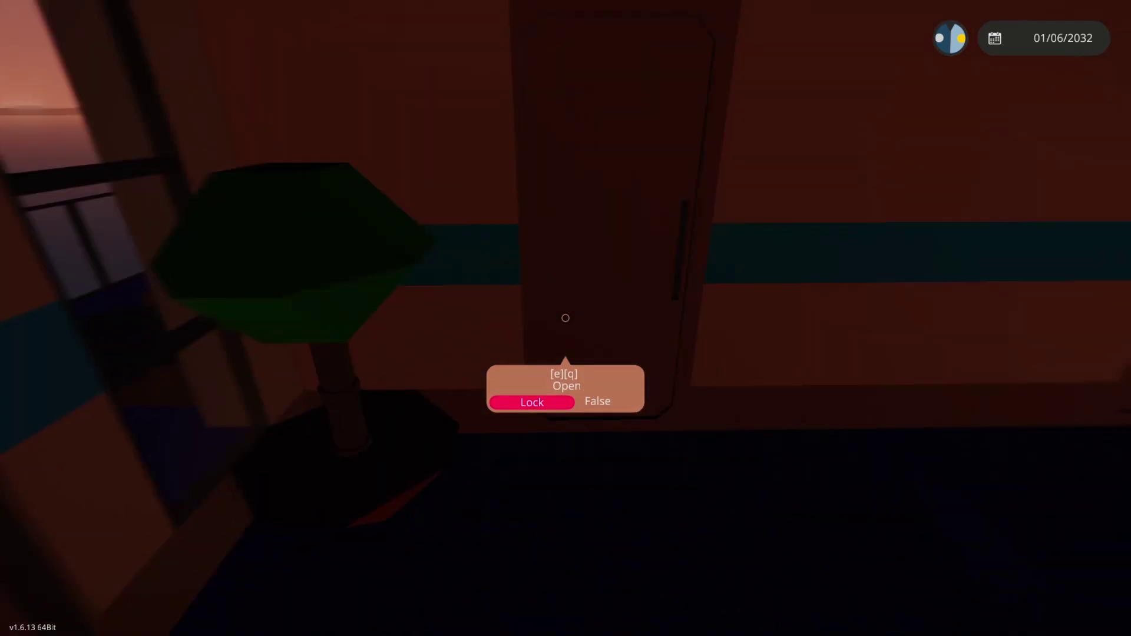
Switch the lounge lights off and back on, then head to the door beside the plant.
key("w")
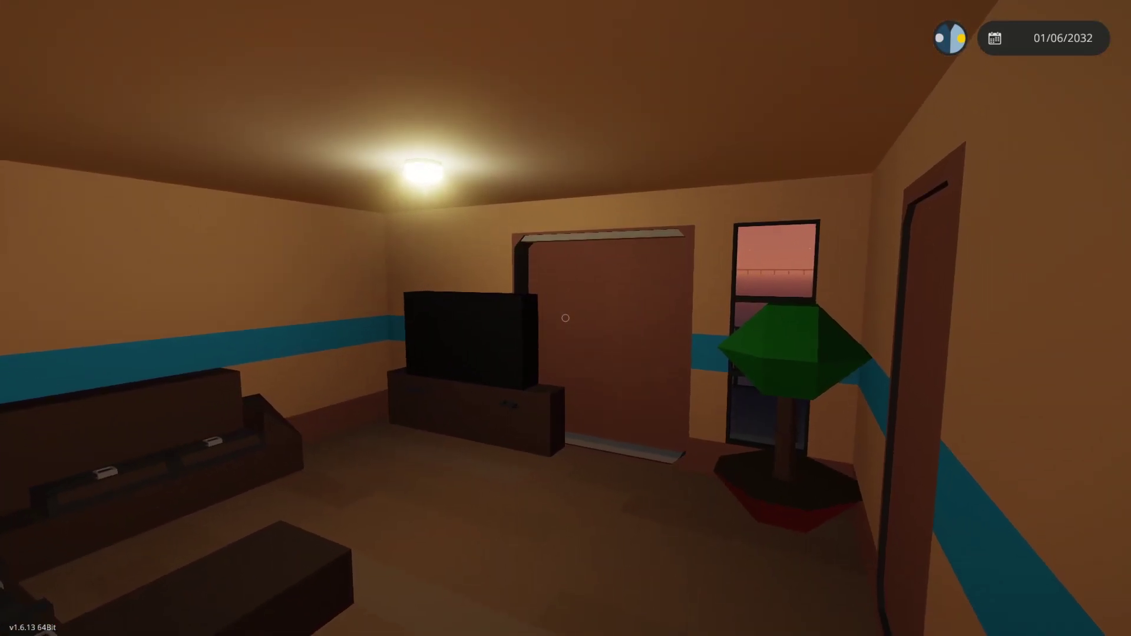
key("s")
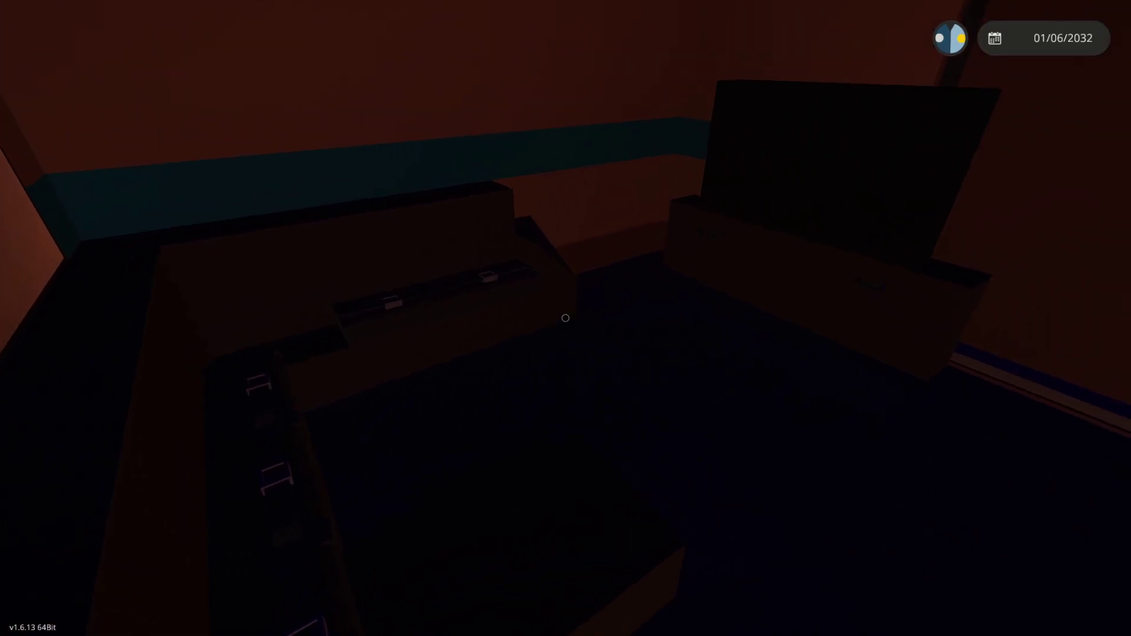
key("w")
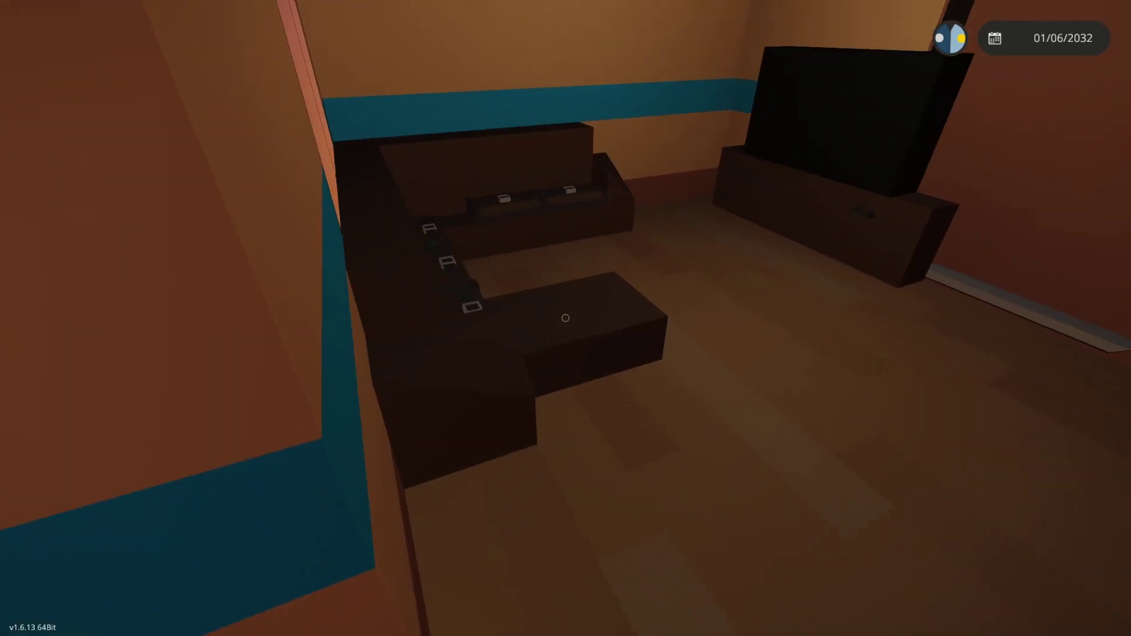
key("s")
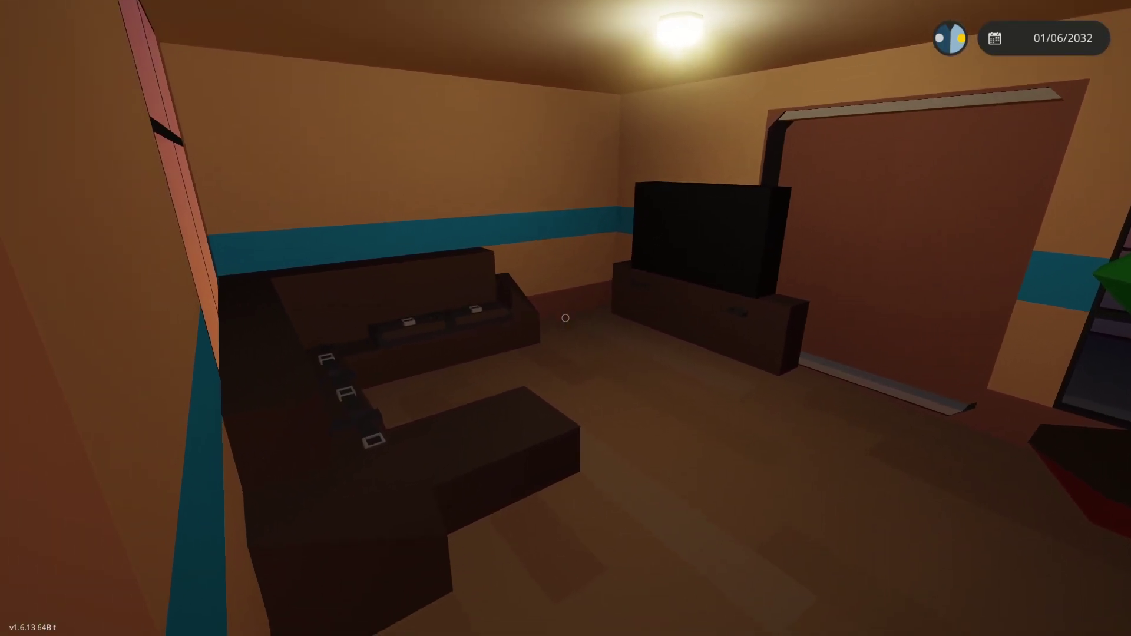
key("w")
key("w")
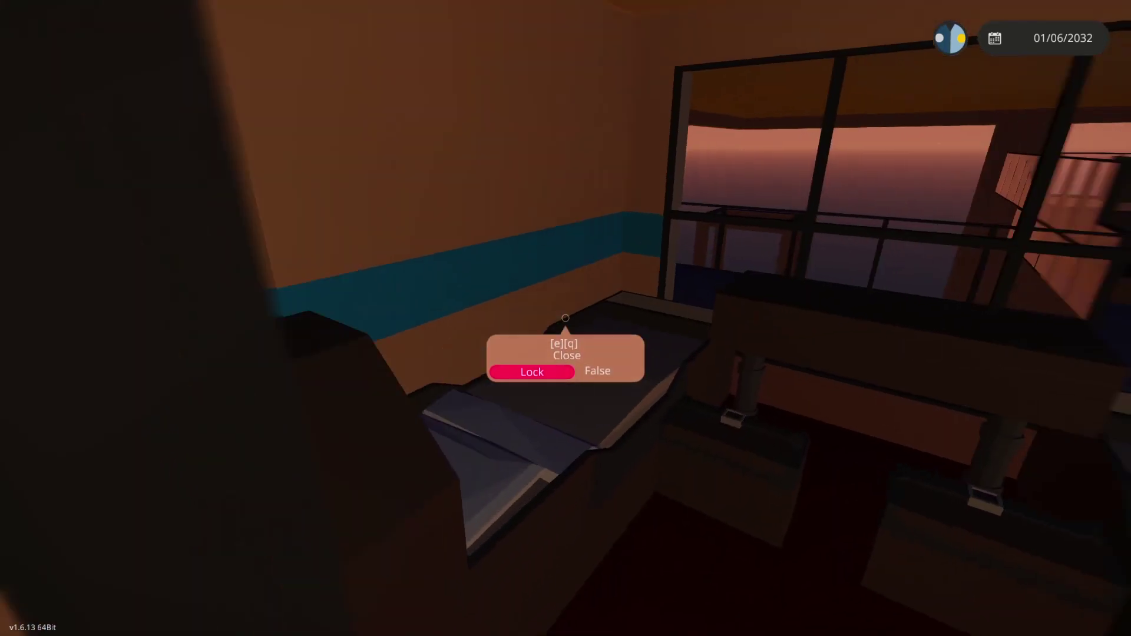
Switch on the bedroom light, then walk through the next room and along the hallway.
key("f")
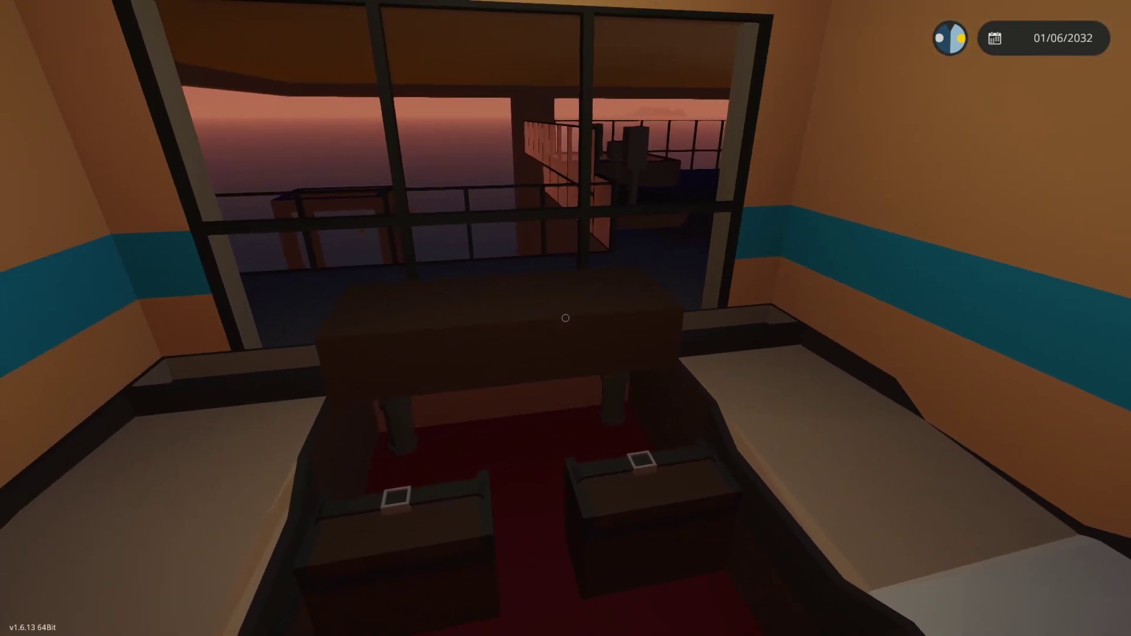
key("w")
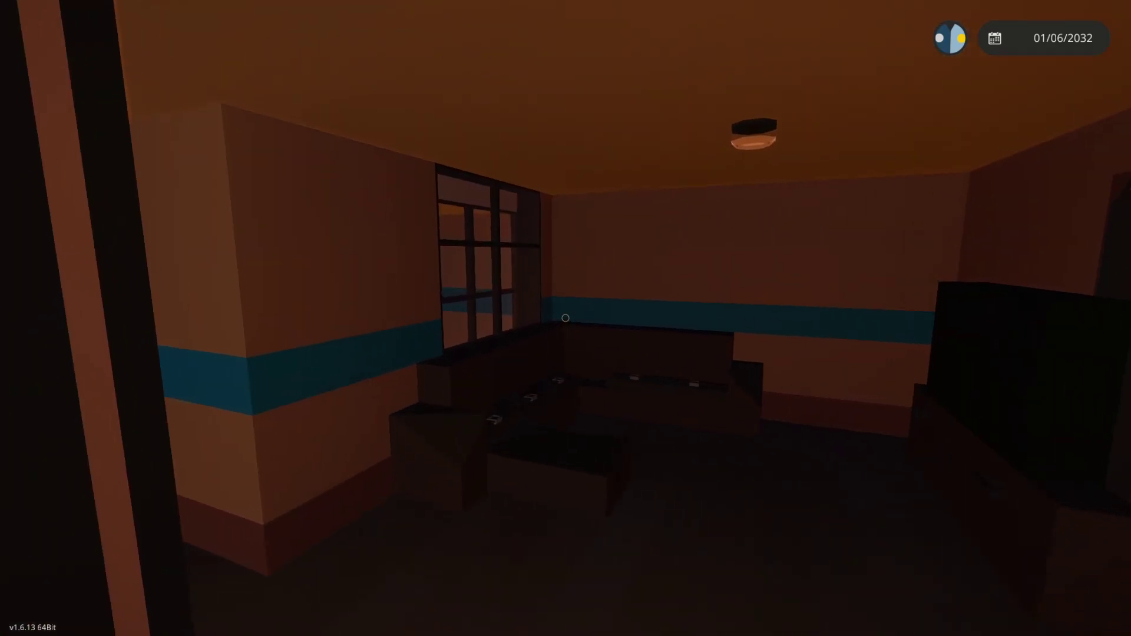
key("w")
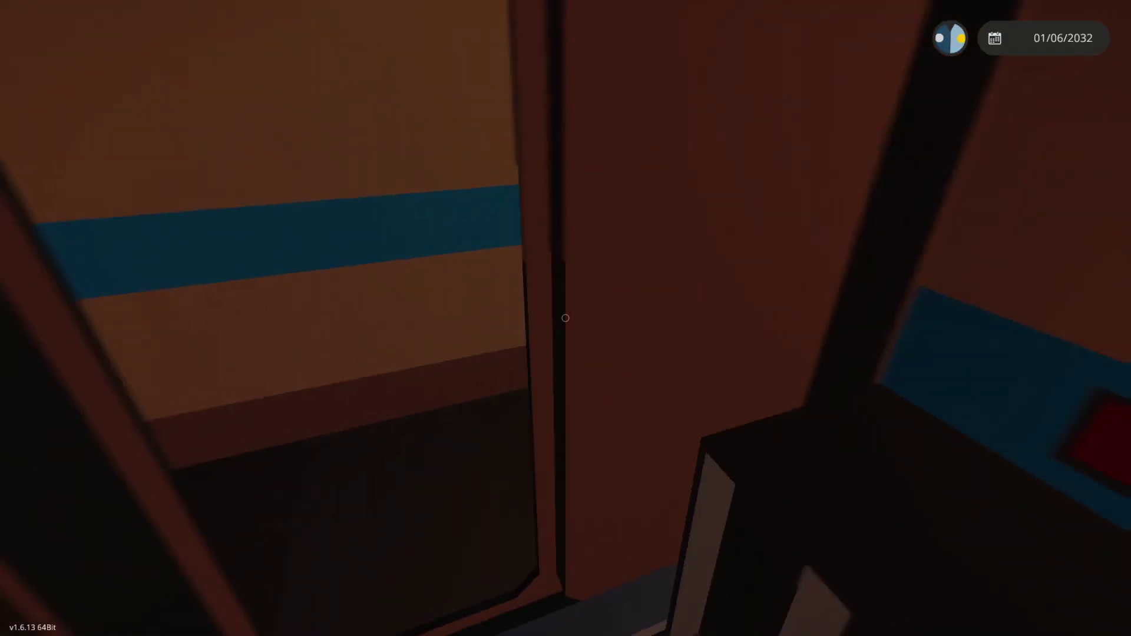
Switch the room's light on and off, then step through the doorway.
key("e")
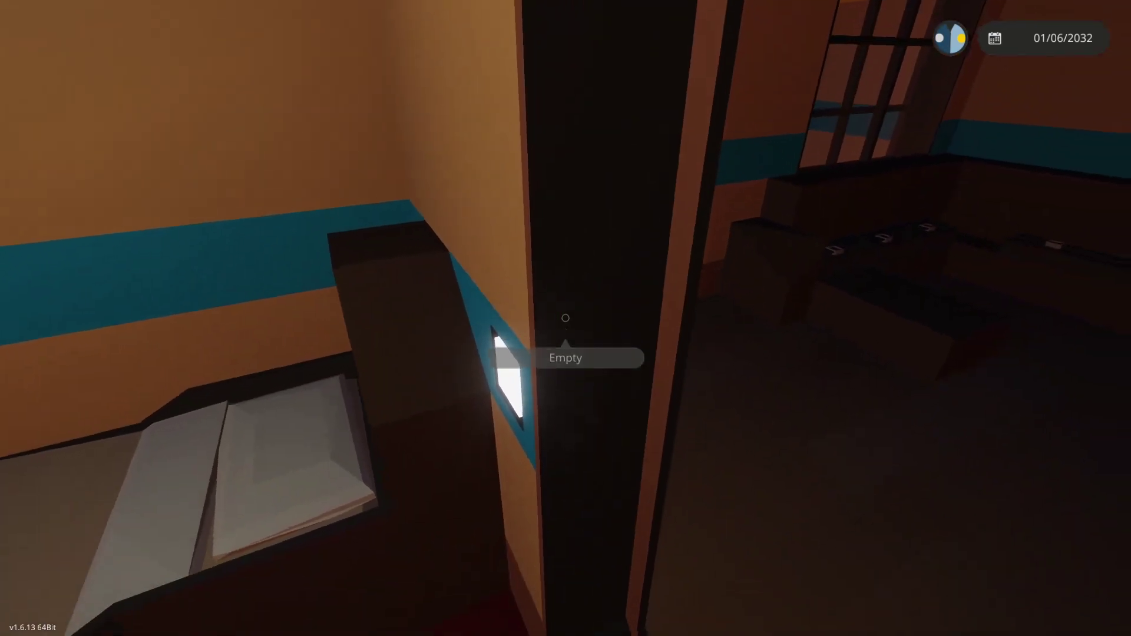
key("e")
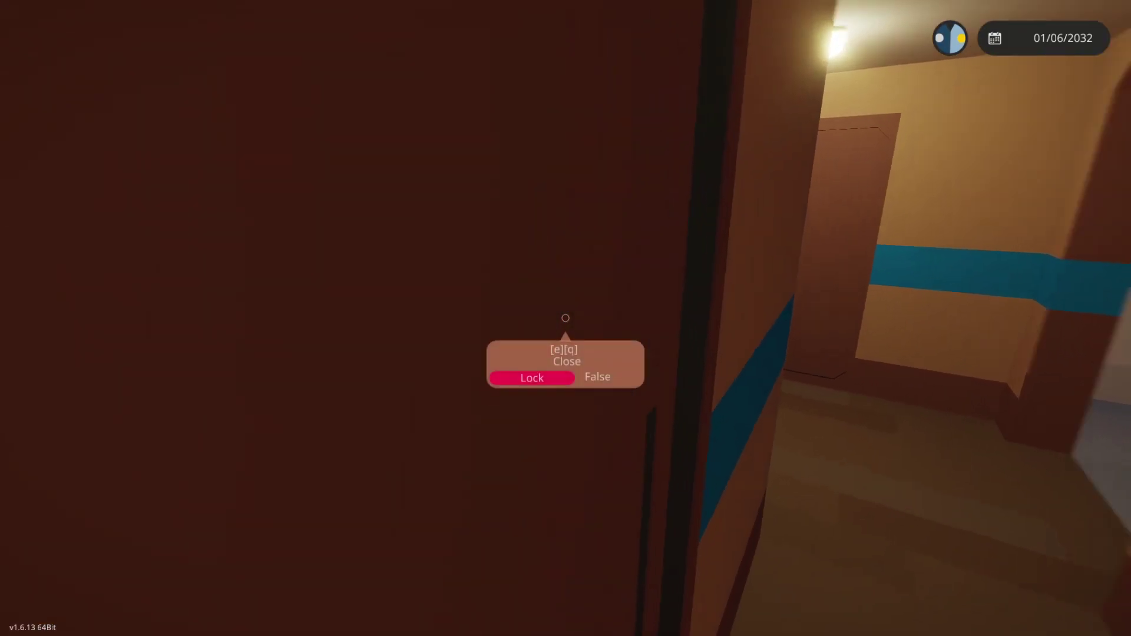
key("w")
Look over the partitioned room and bed, then walk toward the window.
key("w")
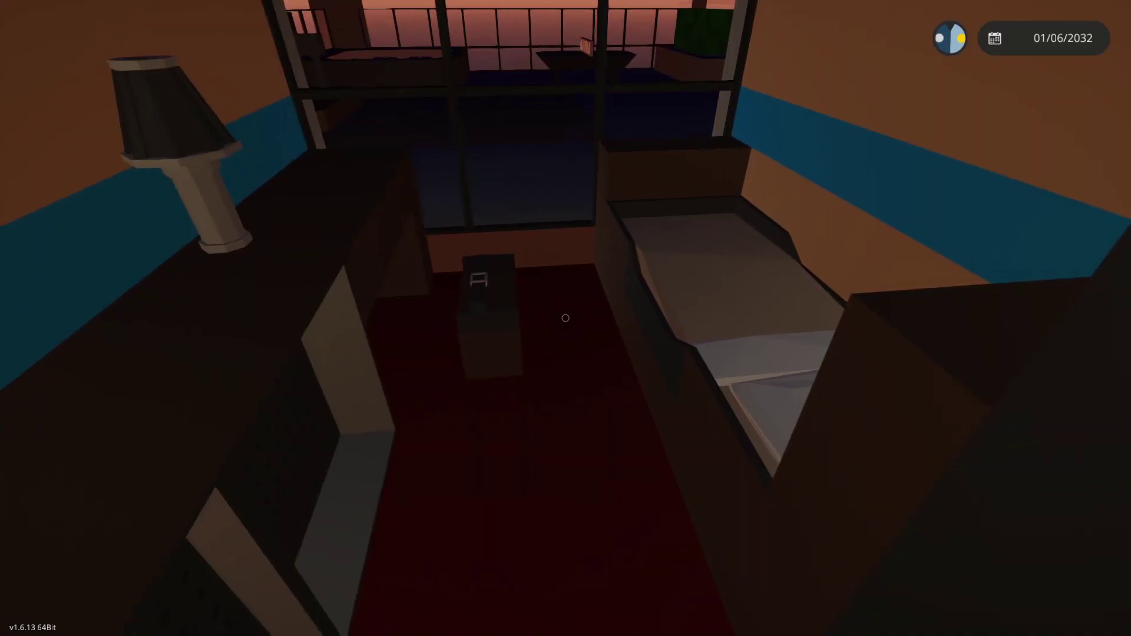
key("w")
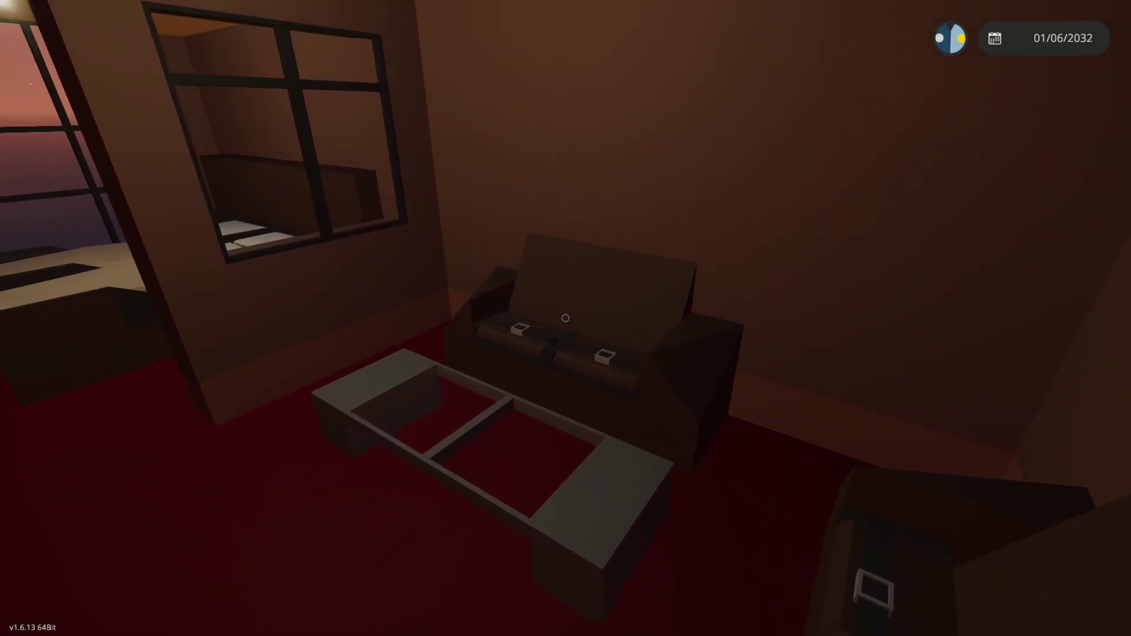
left_click_drag(566, 318, 566, 318)
key("w")
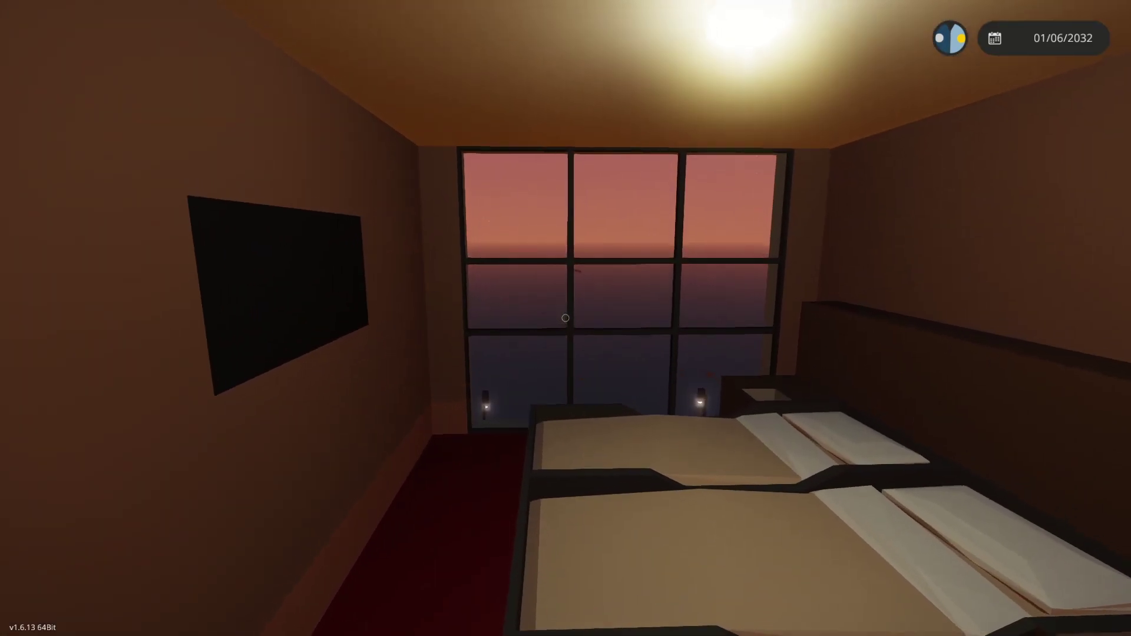
left_click_drag(565, 318, 565, 318)
Walk down the dark corridor into the bedroom, viewing the ceiling light, window and green tree.
key("w")
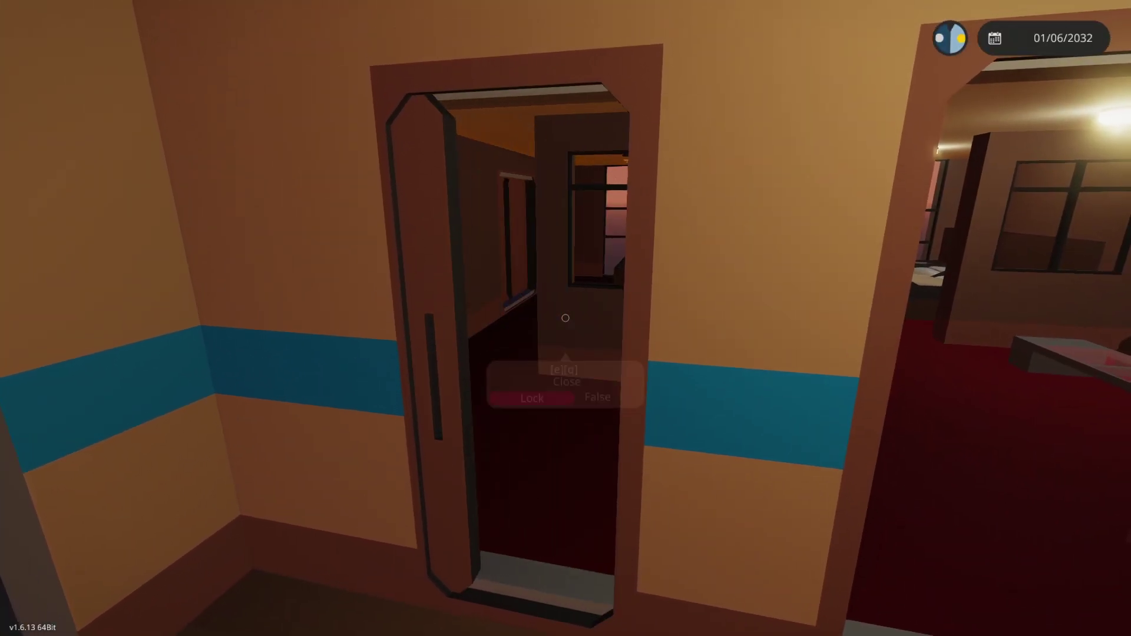
key("w")
left_click_drag(566, 318, 567, 319)
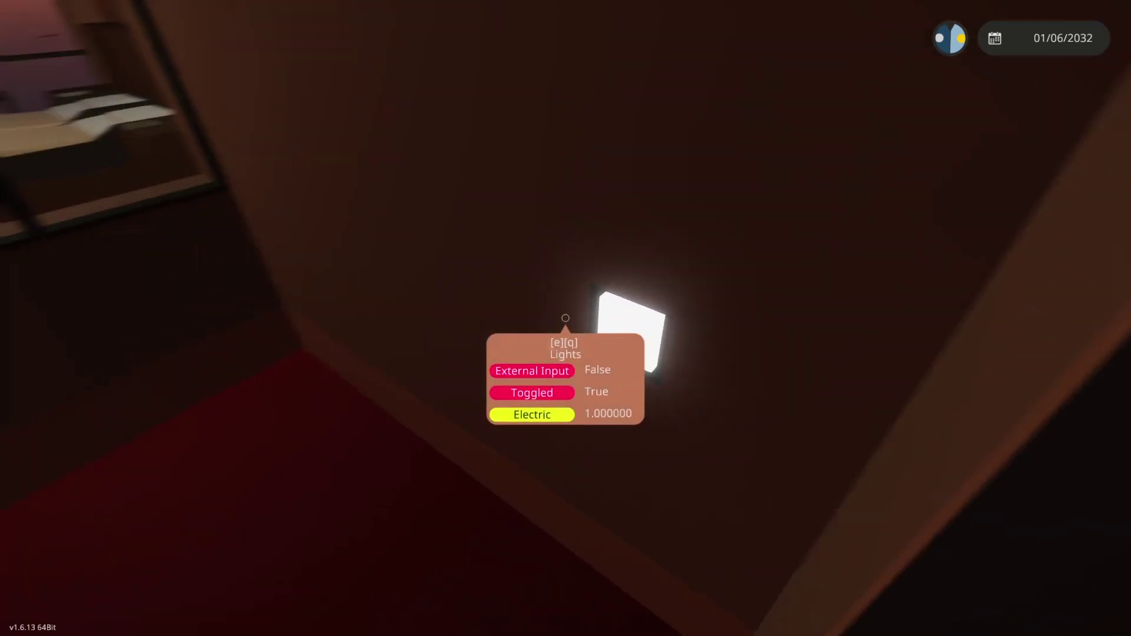
key("w")
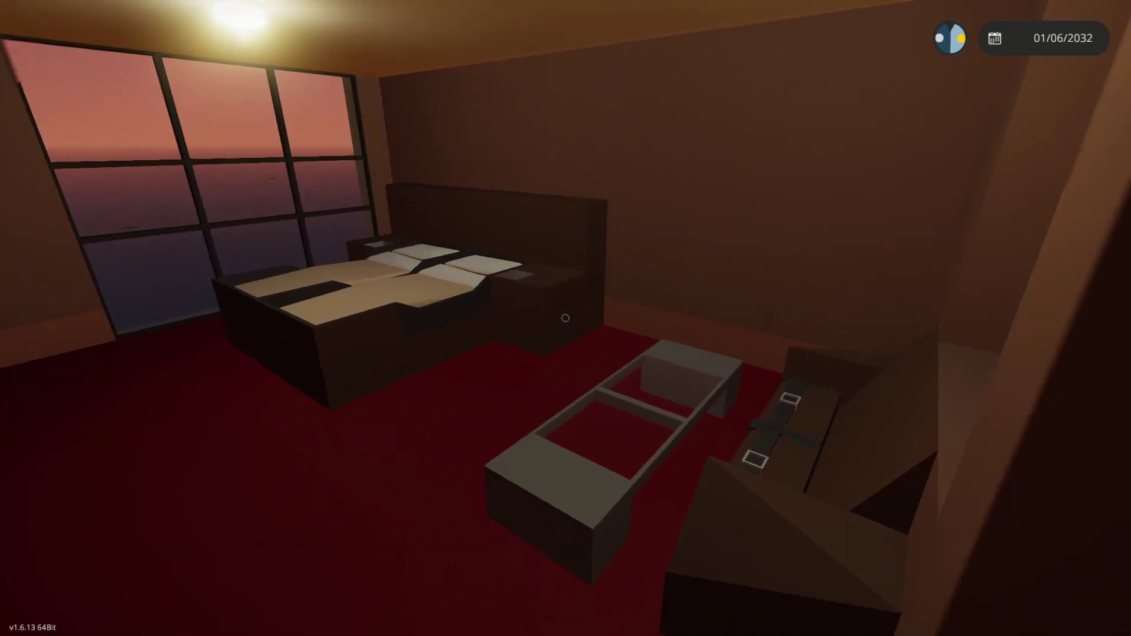
left_click_drag(566, 318, 566, 319)
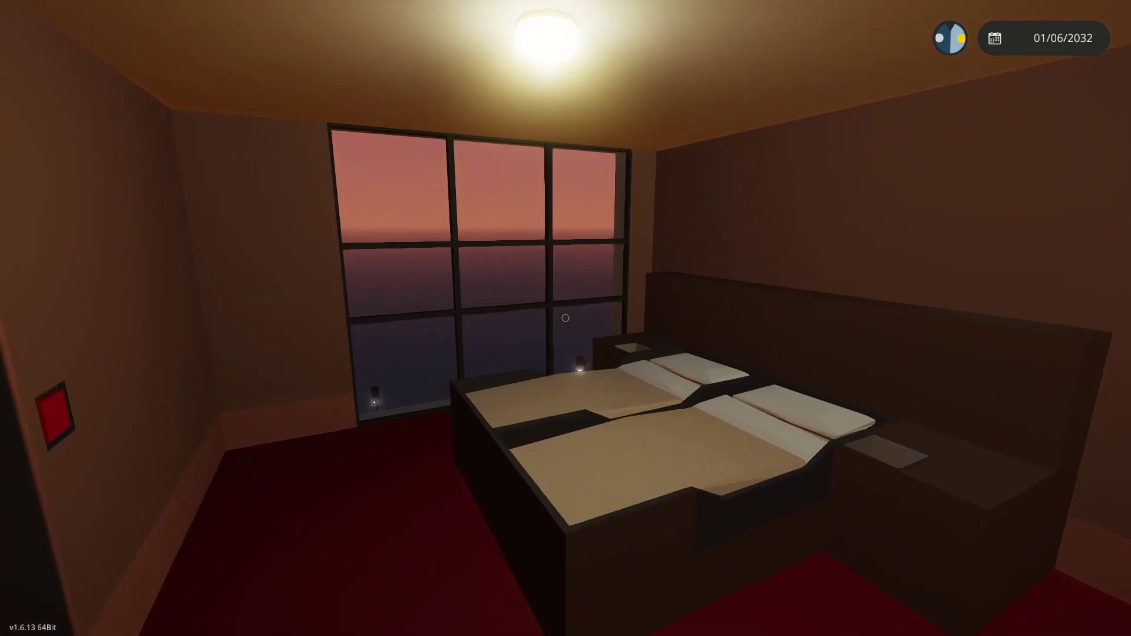
key("w")
key("w")
key("w")
key("w")
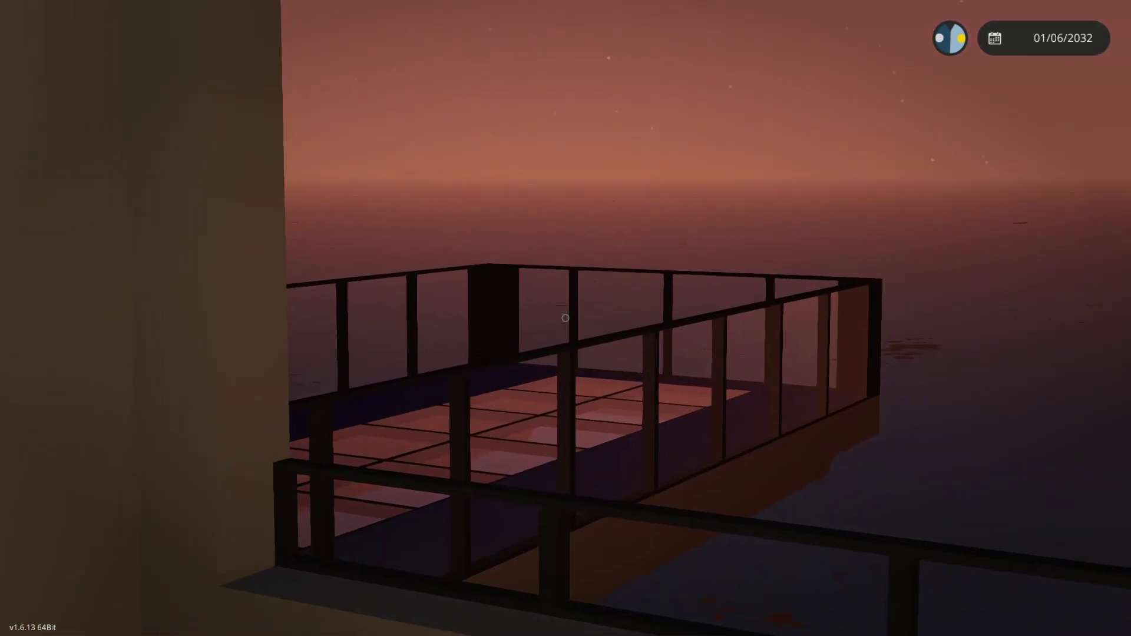
Walk back through the hallway into the bedroom, switch on the light, and visit the bar shelf.
key("s")
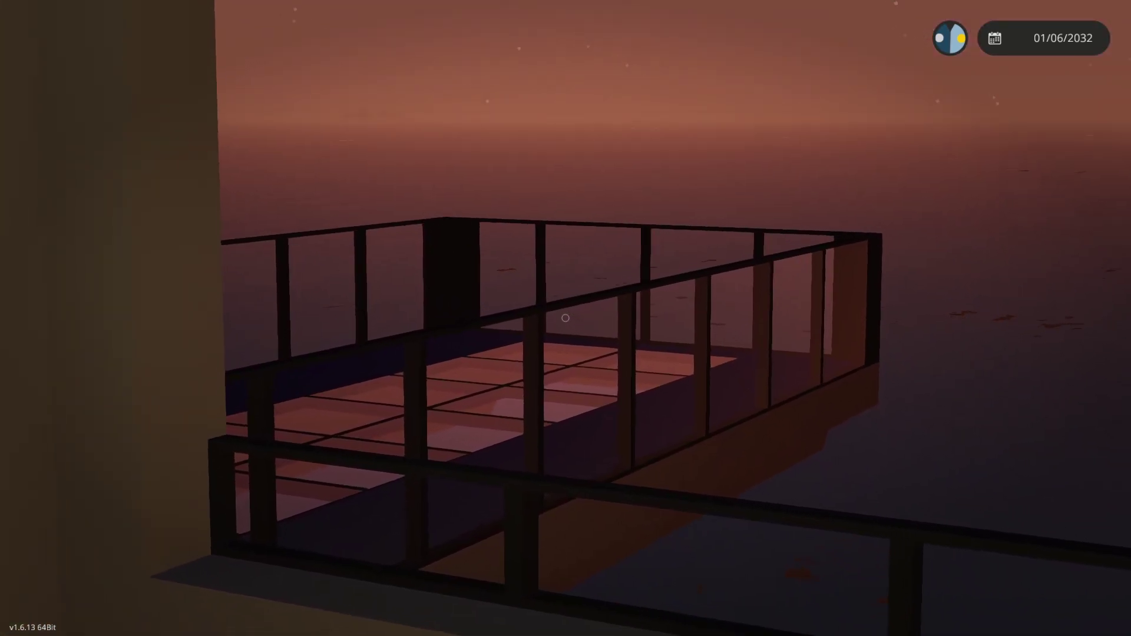
left_click_drag(566, 318, 566, 319)
key("w")
key("w")
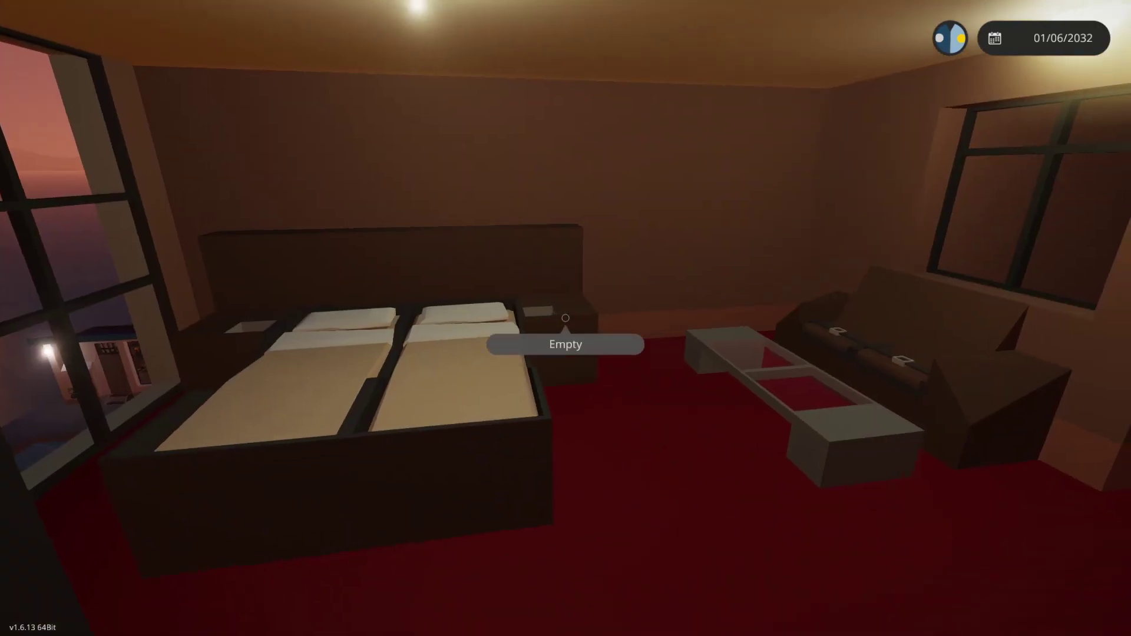
left_click_drag(565, 318, 566, 318)
key("w")
key("w")
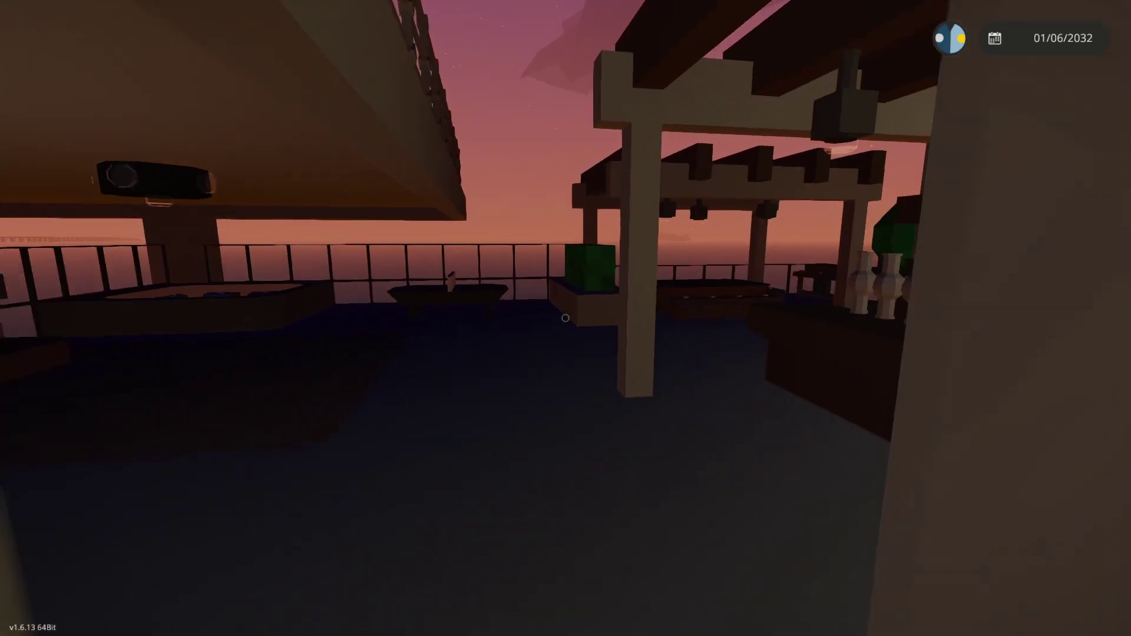
left_click(566, 319)
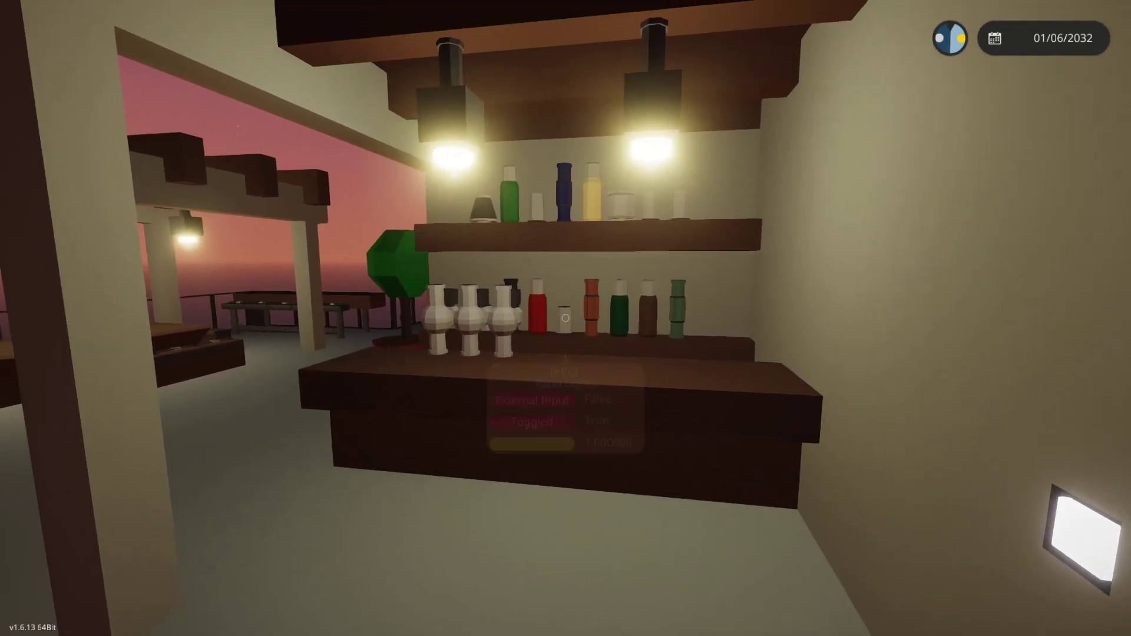
key("w")
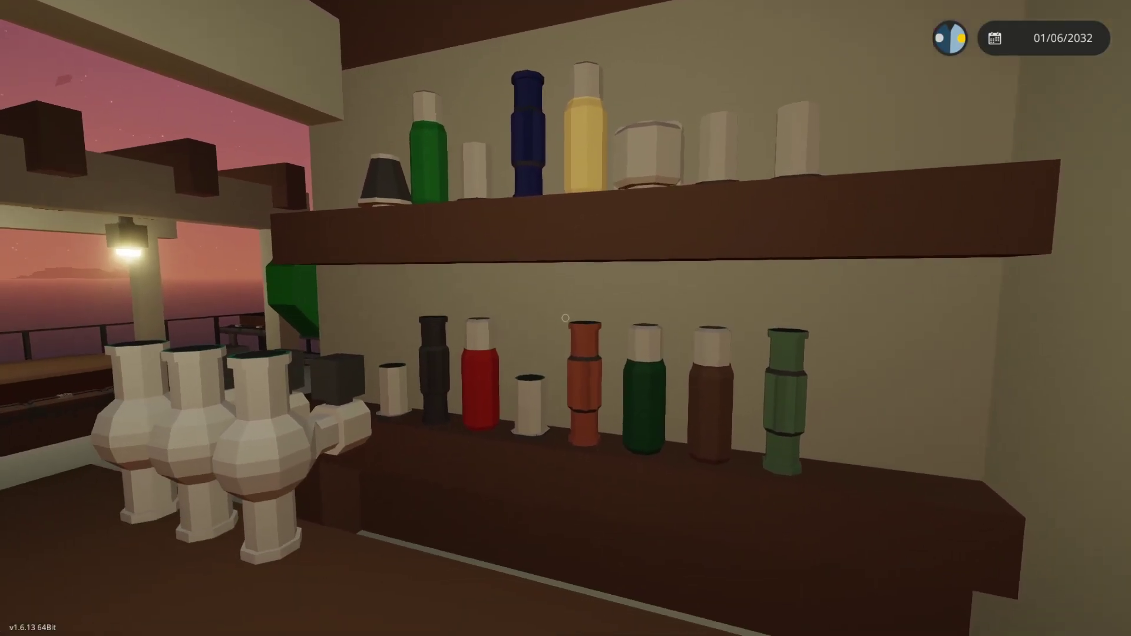
key("s")
key("a")
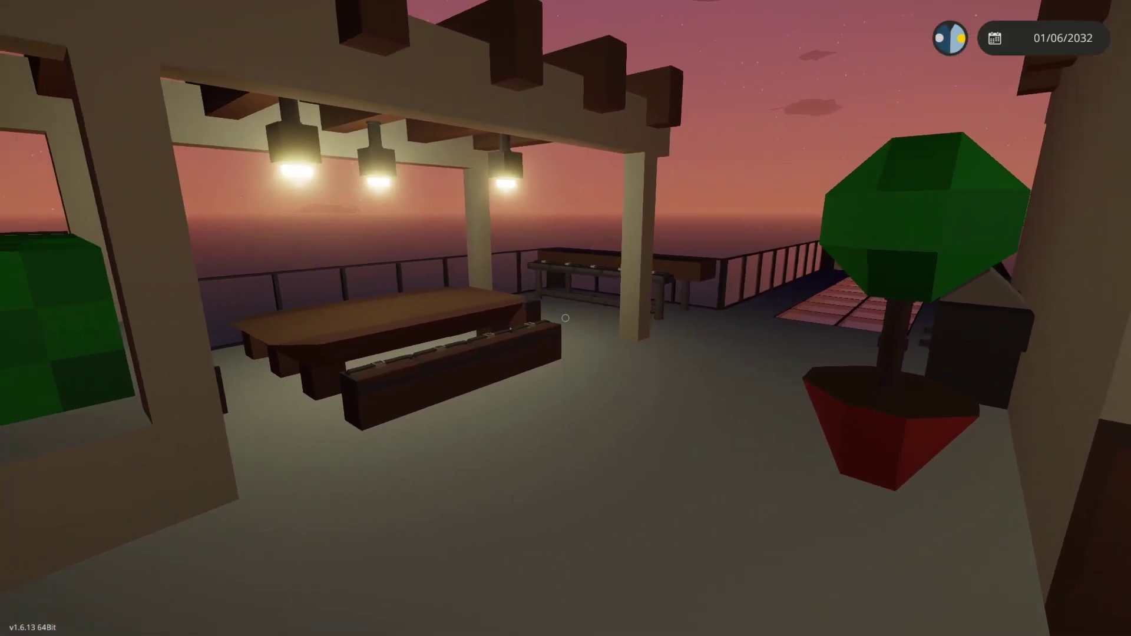
Circle the outdoor pergola table, rise above the beam to view the sea, and enter photo mode.
key("w")
key("a")
key("s")
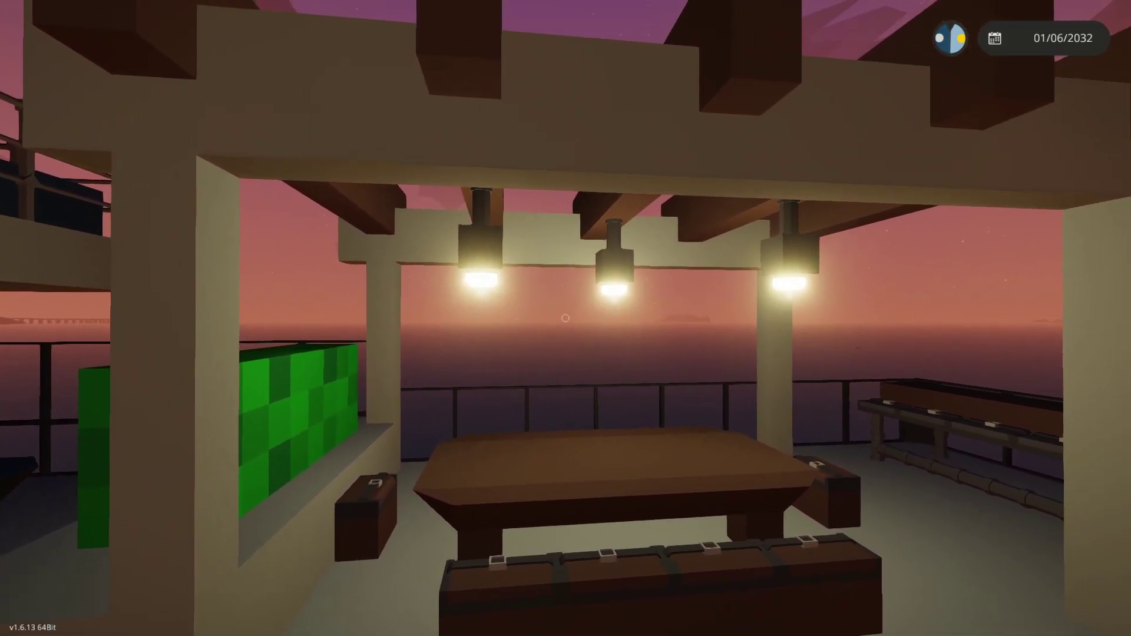
key("a")
key("d")
key("w")
key("w")
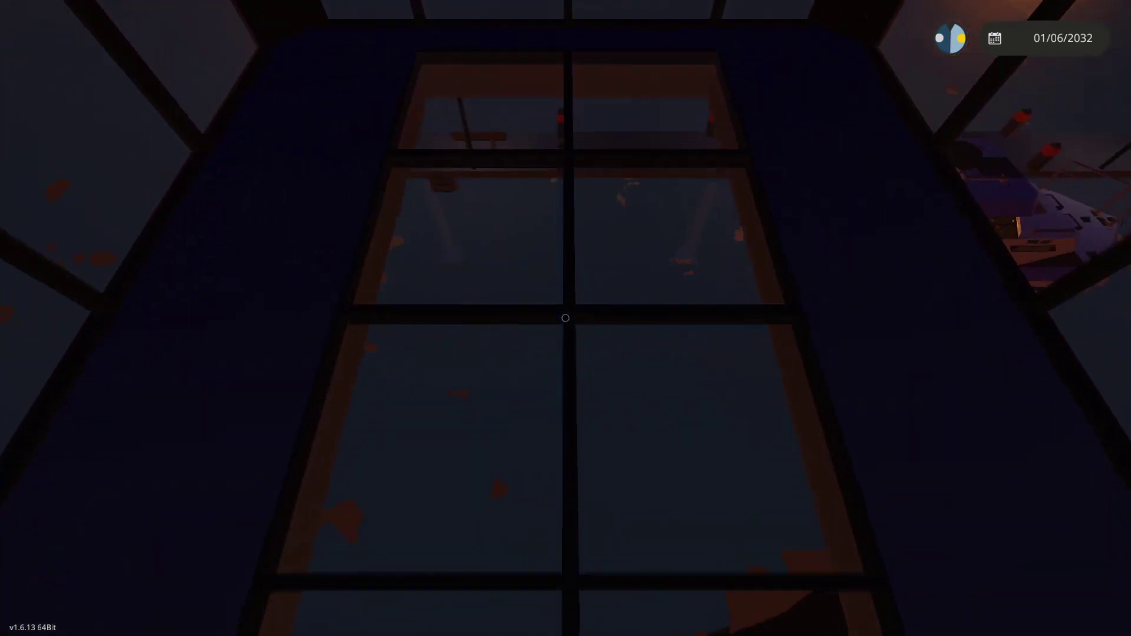
key("space")
key("F10")
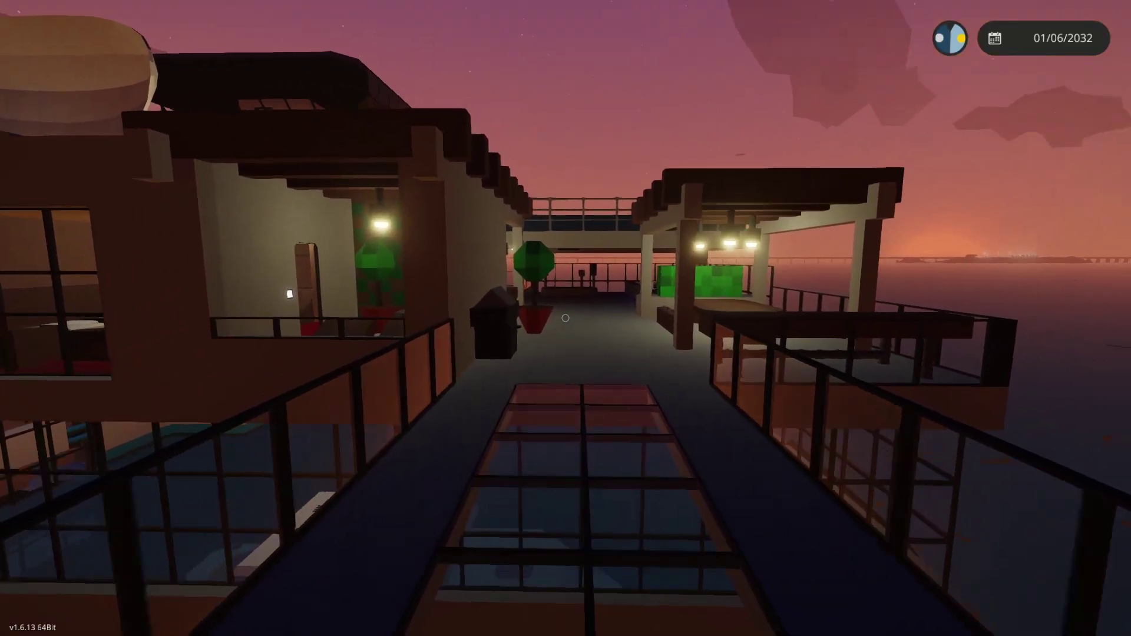
Walk along the walkway onto the covered deck toward the hot tub.
key("w")
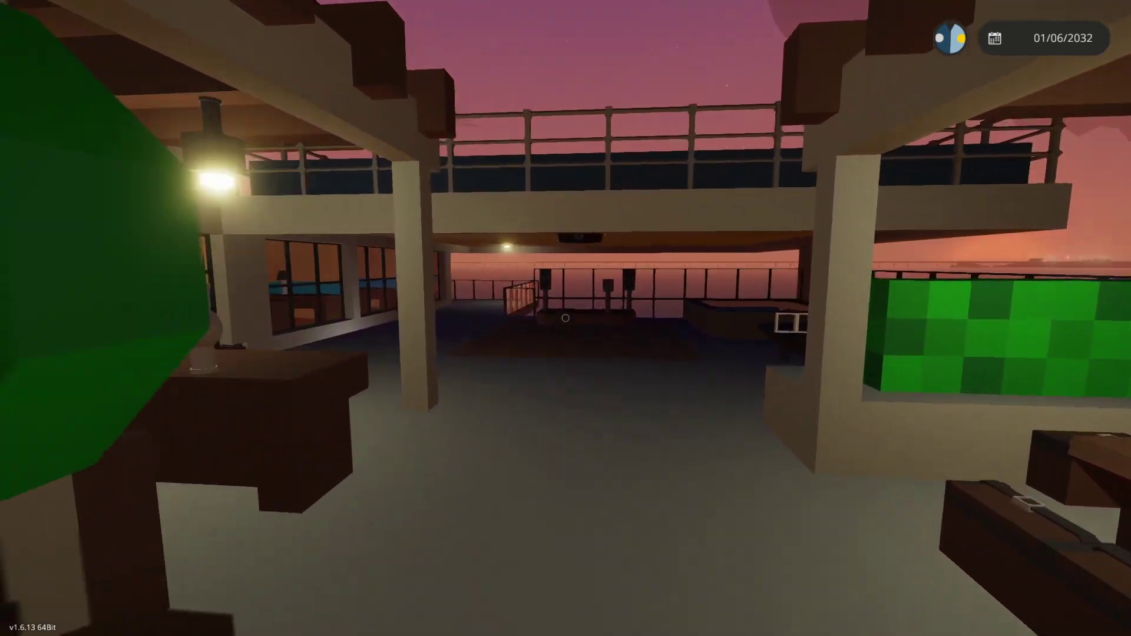
key("w")
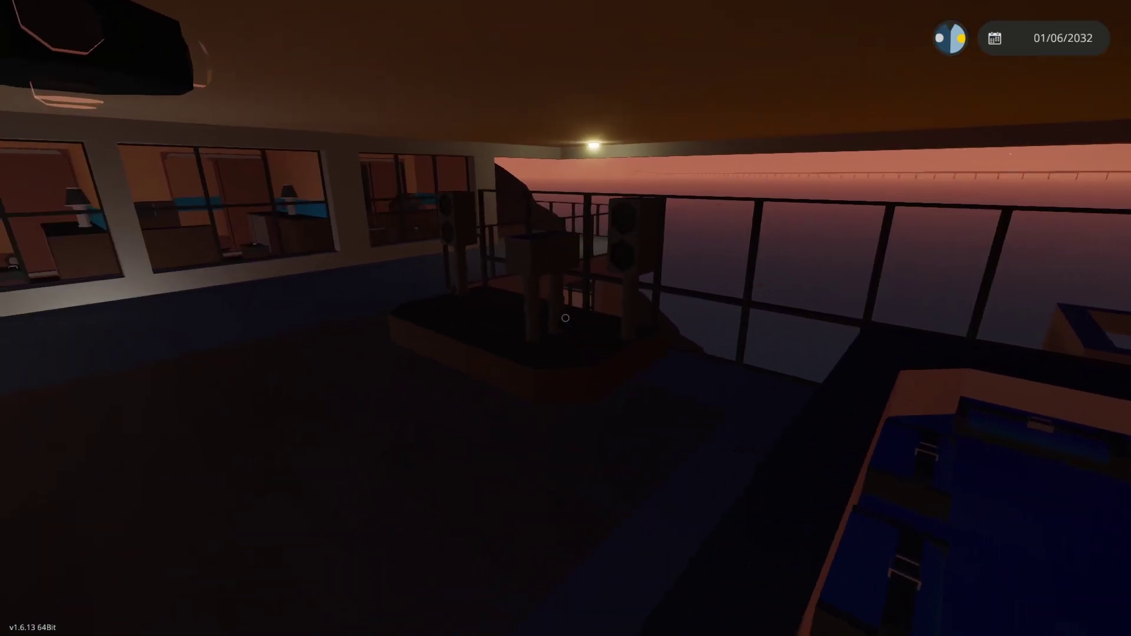
key("s")
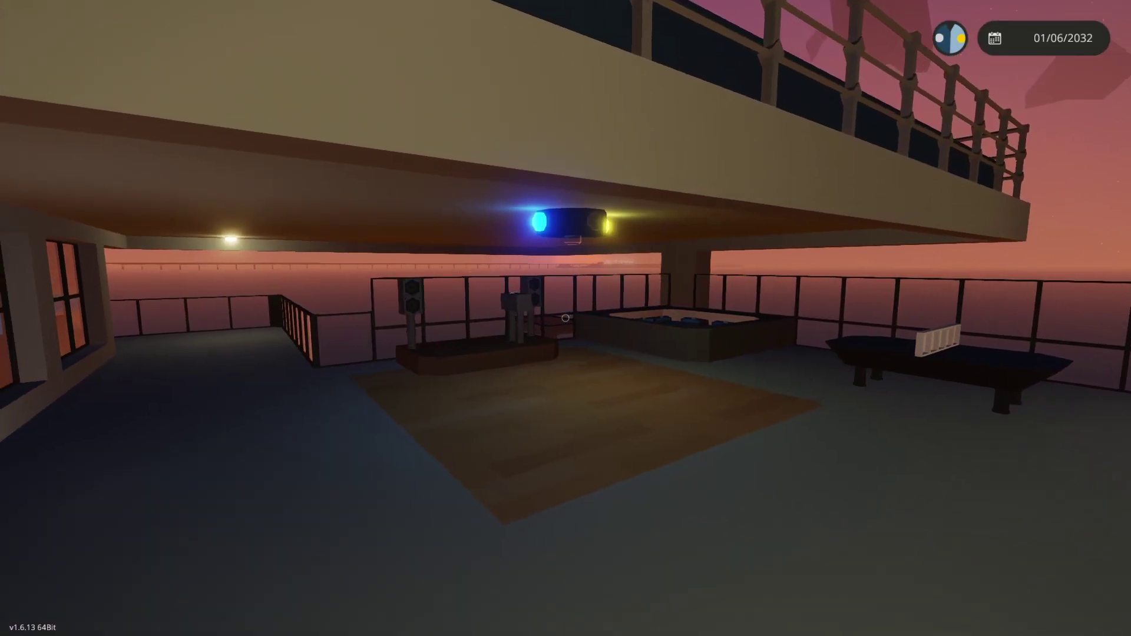
key("w")
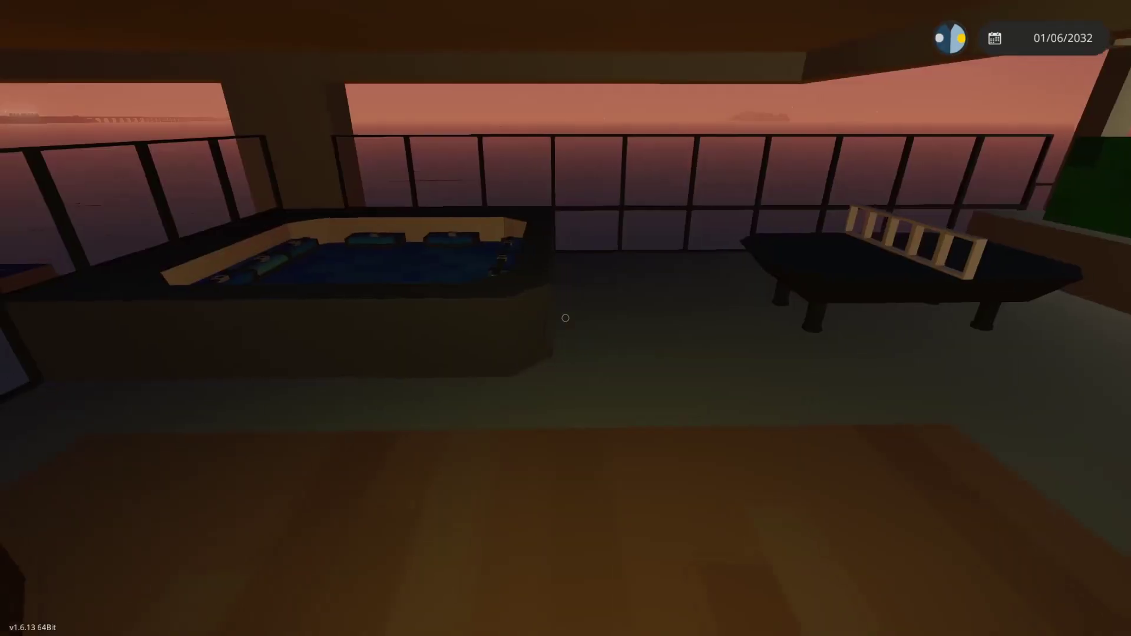
Take a free-camera shot with the UI hidden, facing the player and pulling back.
key("F1")
key("h")
key("r")
key("s")
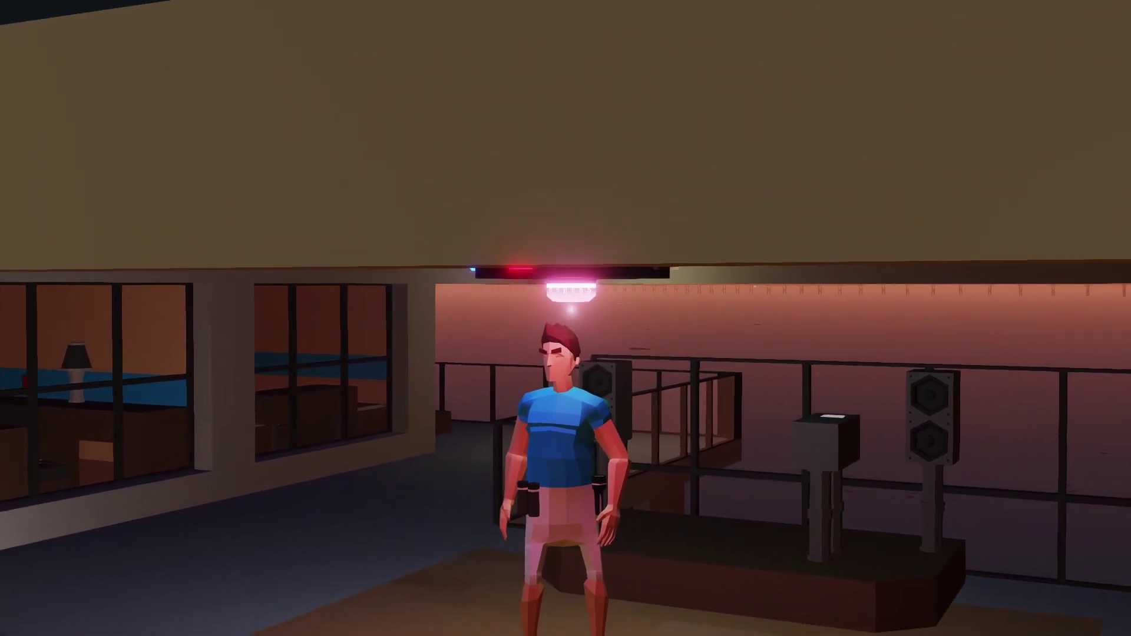
key("s")
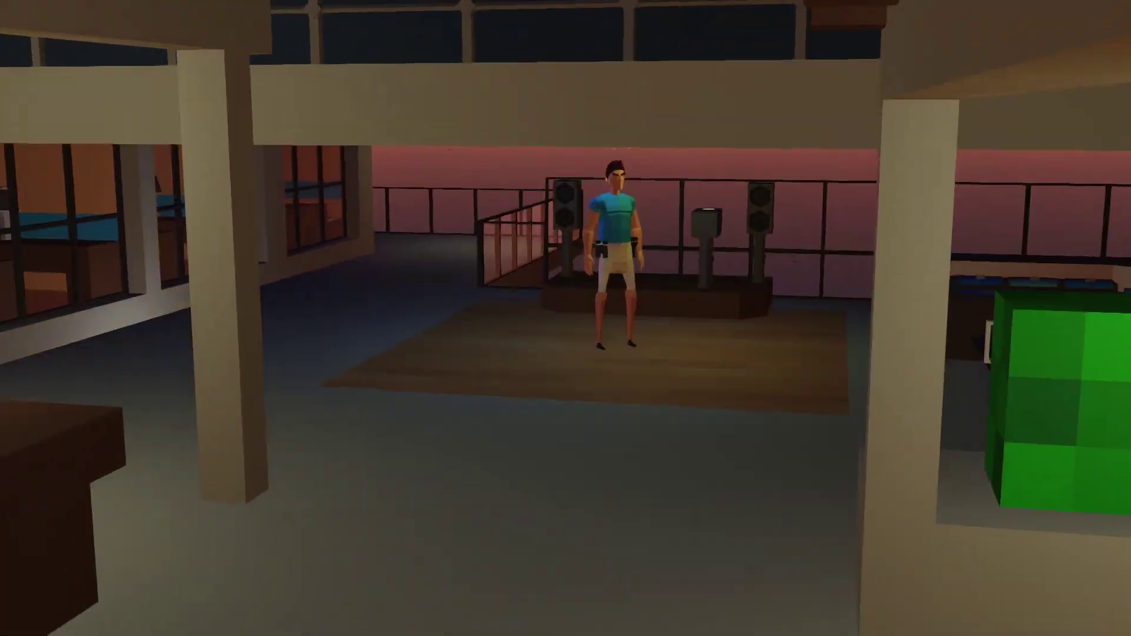
Go through the glass door and ride the elevator up onto the rooftop deck.
key("w")
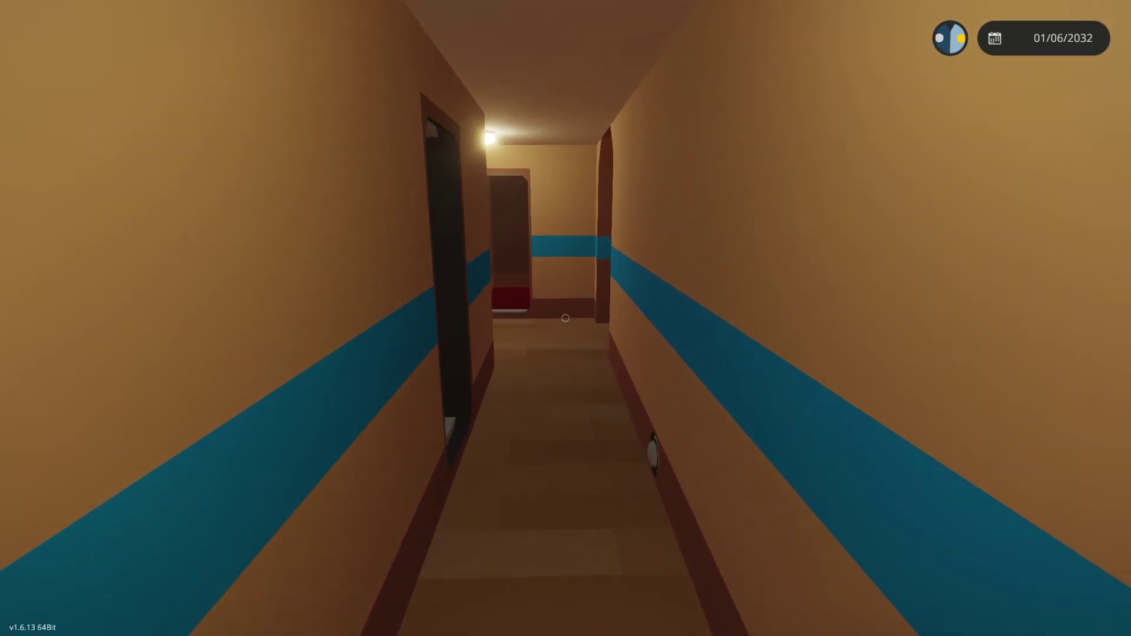
key("e")
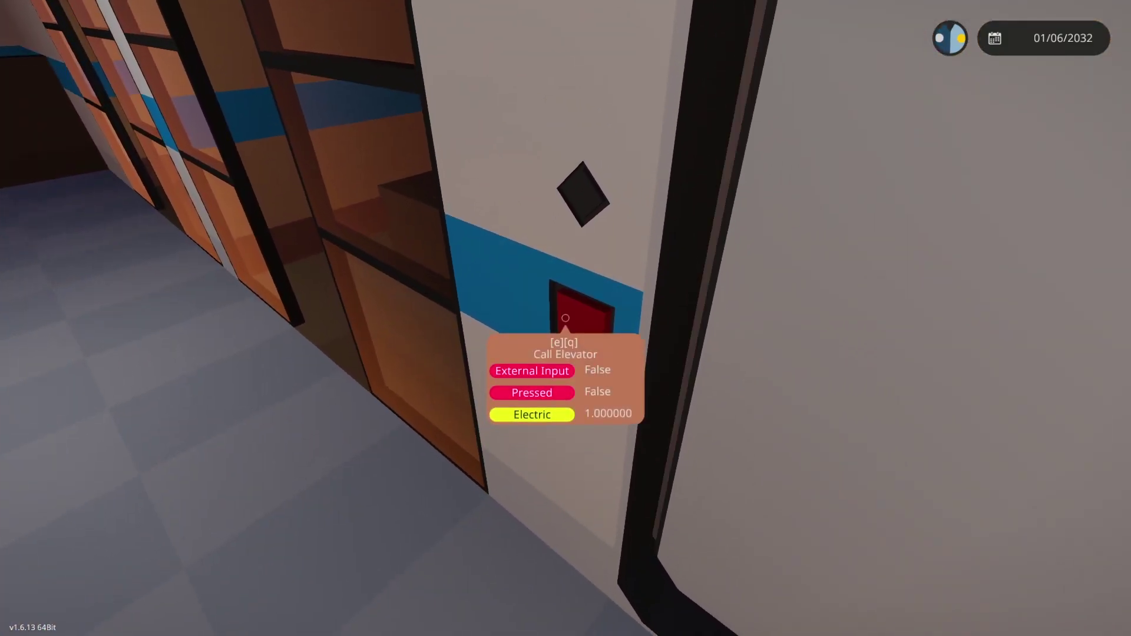
key("e")
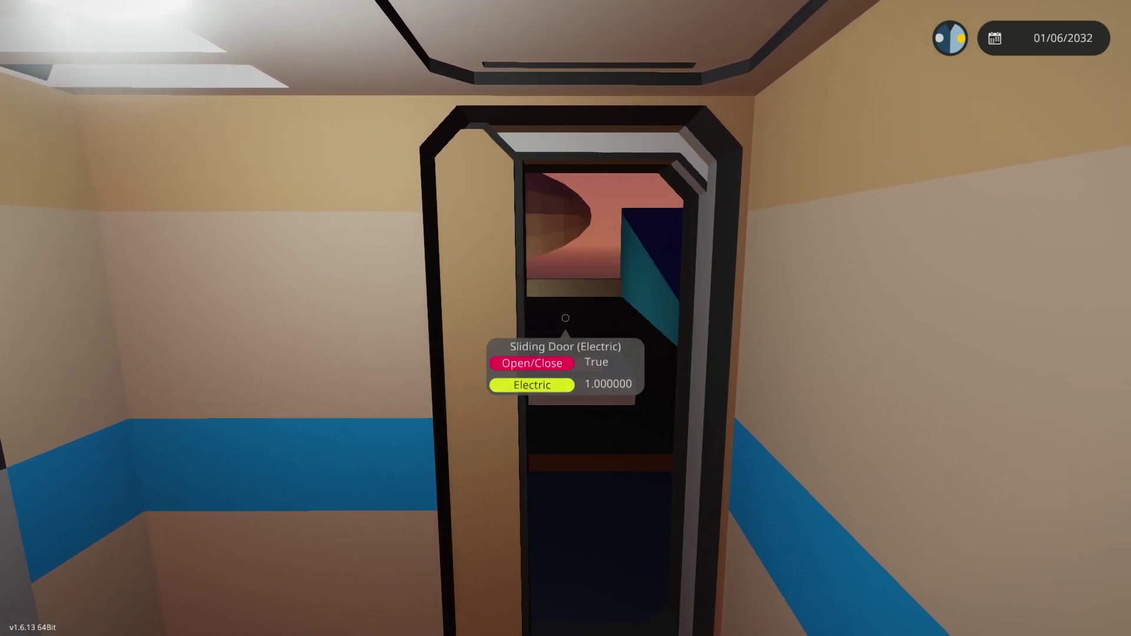
key("w")
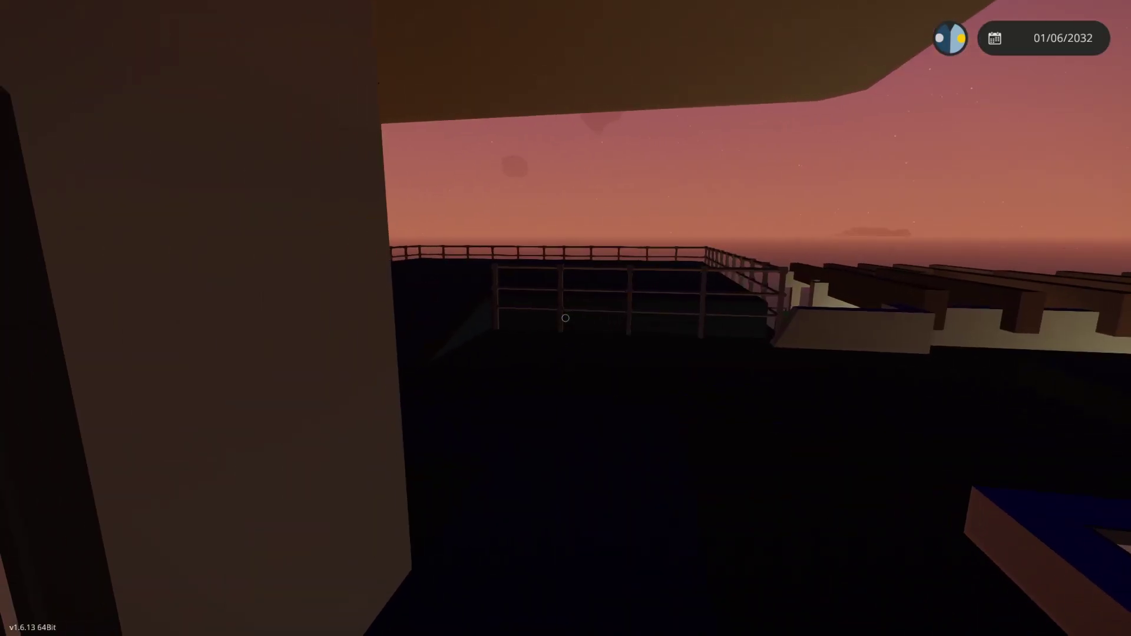
Set the Custom Menu's Current Time to about 13:30 for afternoon daylight.
key("Escape")
left_click(631, 142)
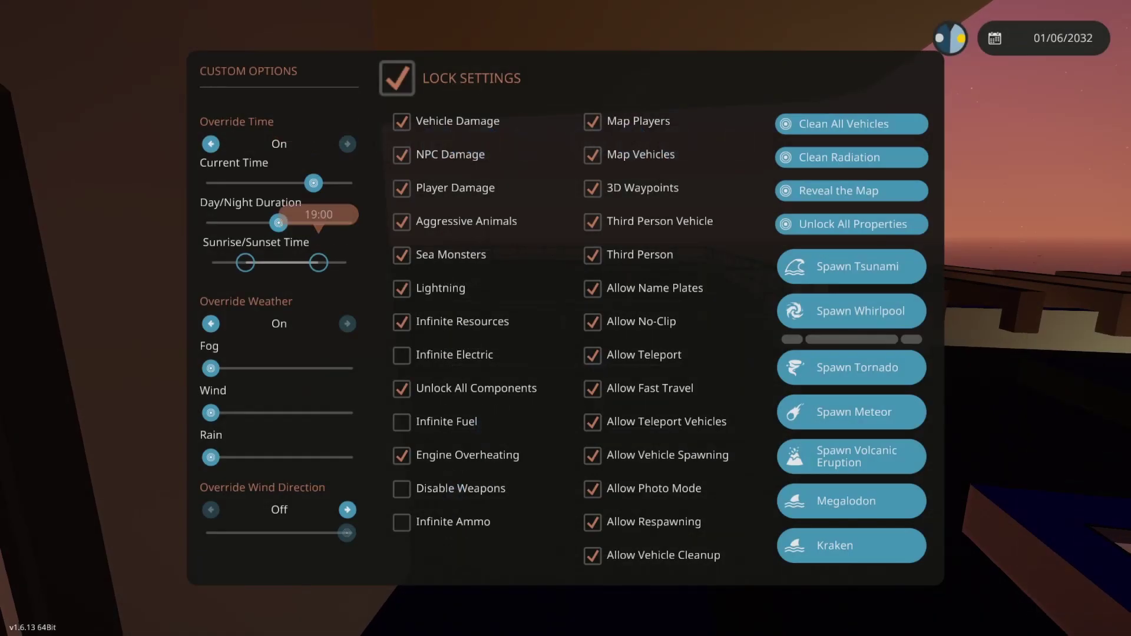
left_click_drag(314, 184, 287, 183)
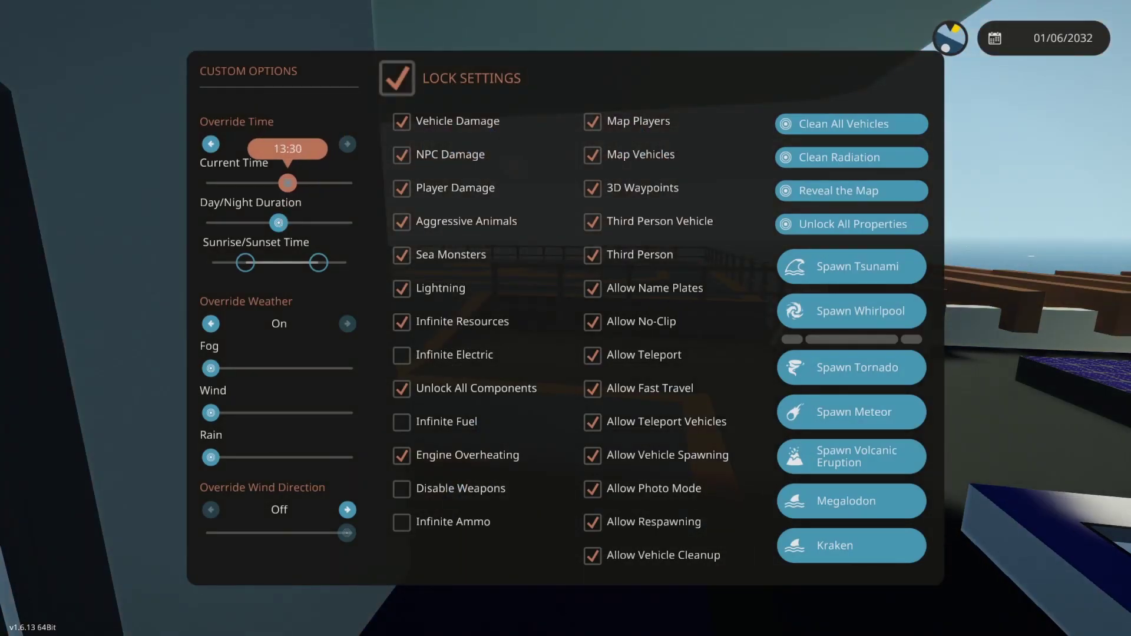
key("Escape")
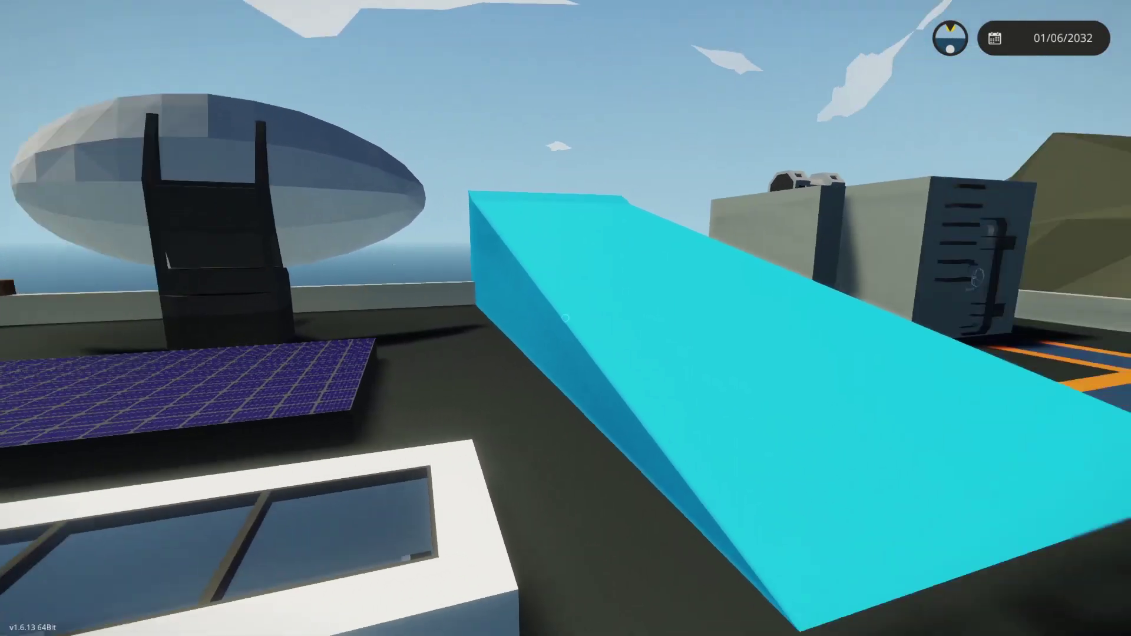
Look inside the rooftop cabin, shut its door, and walk to the light show box.
key("w")
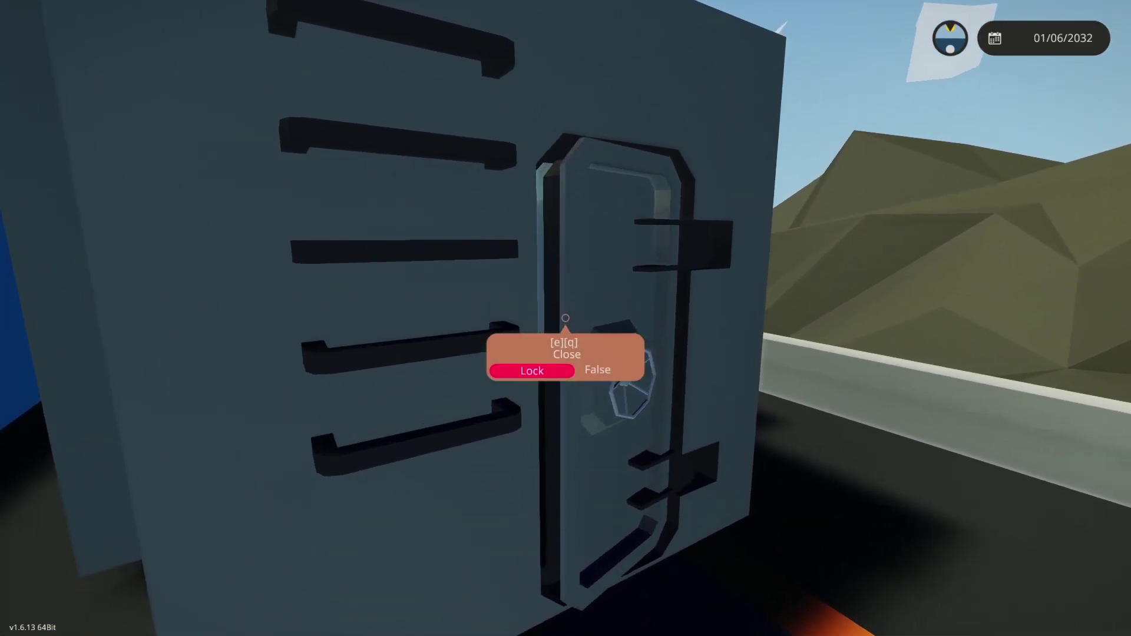
key("e")
key("w")
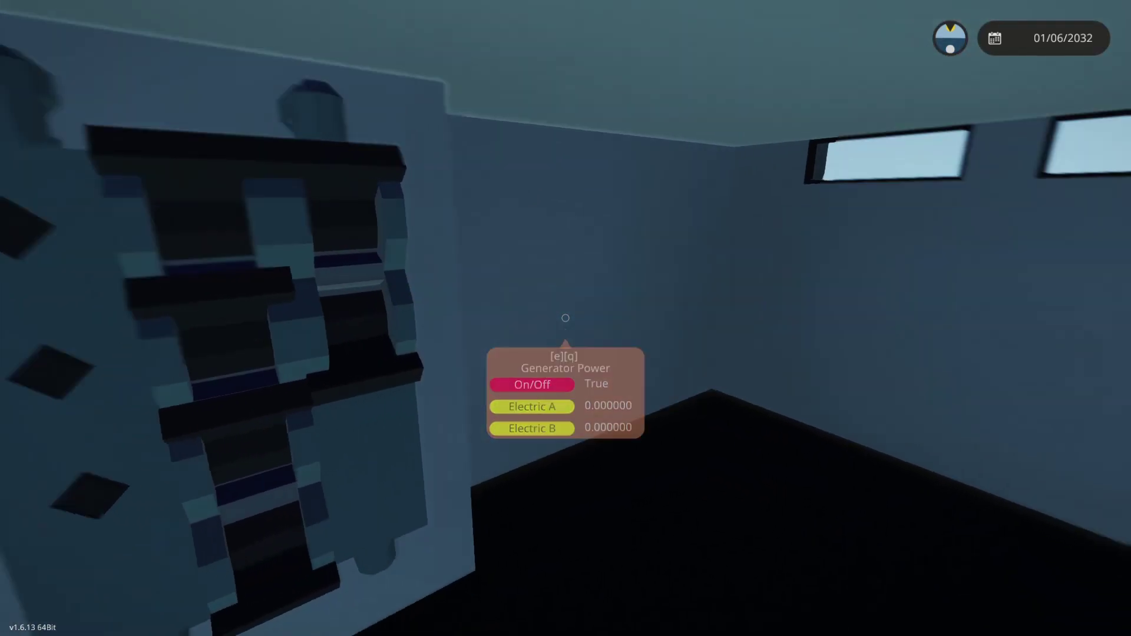
key("s")
key("e")
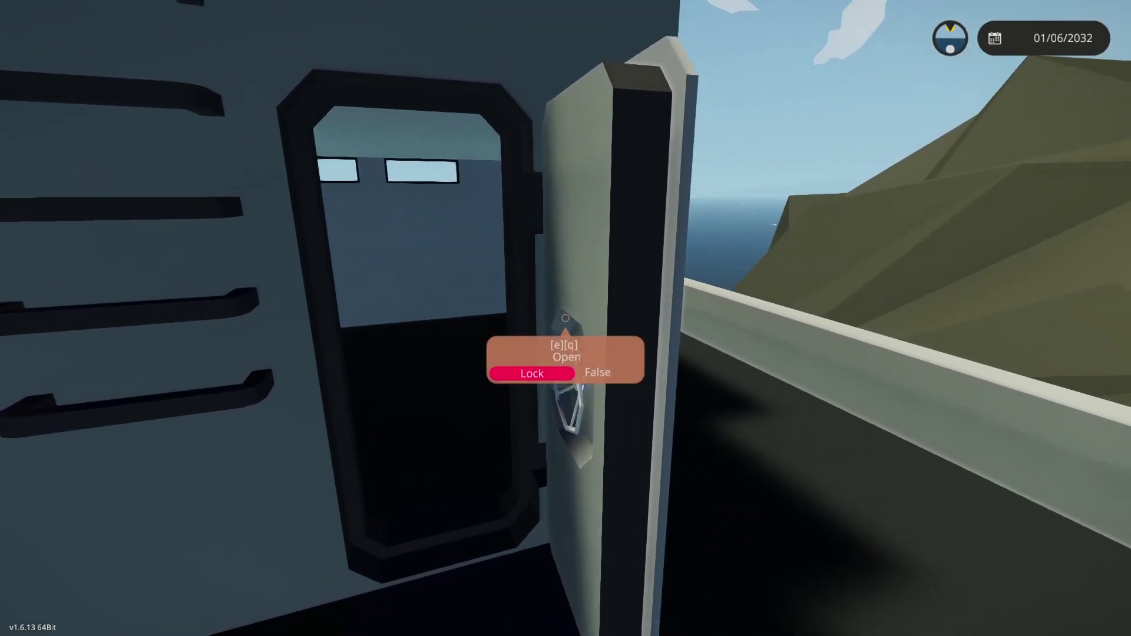
key("w")
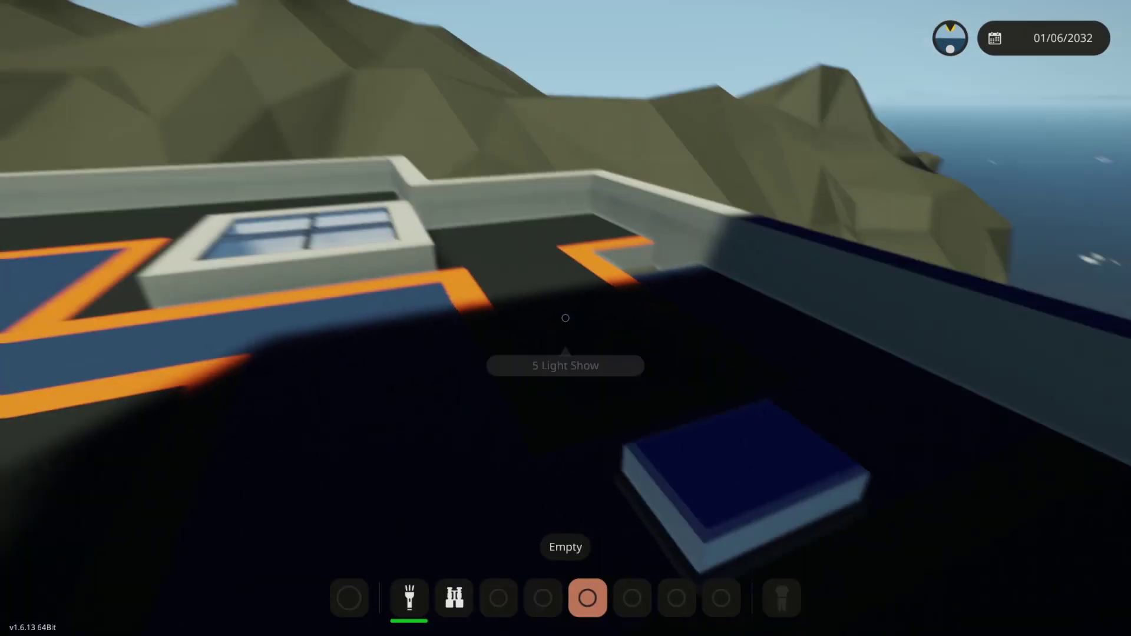
key("s")
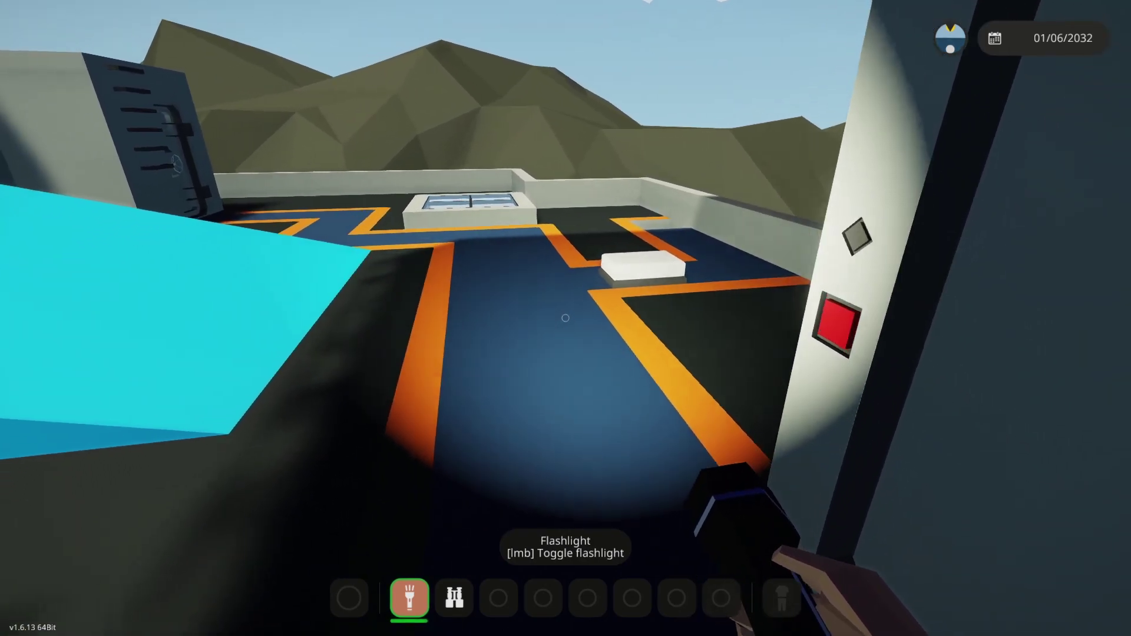
Equip the flashlight and walk past the vault cabin along the walkway toward the tower.
key("w")
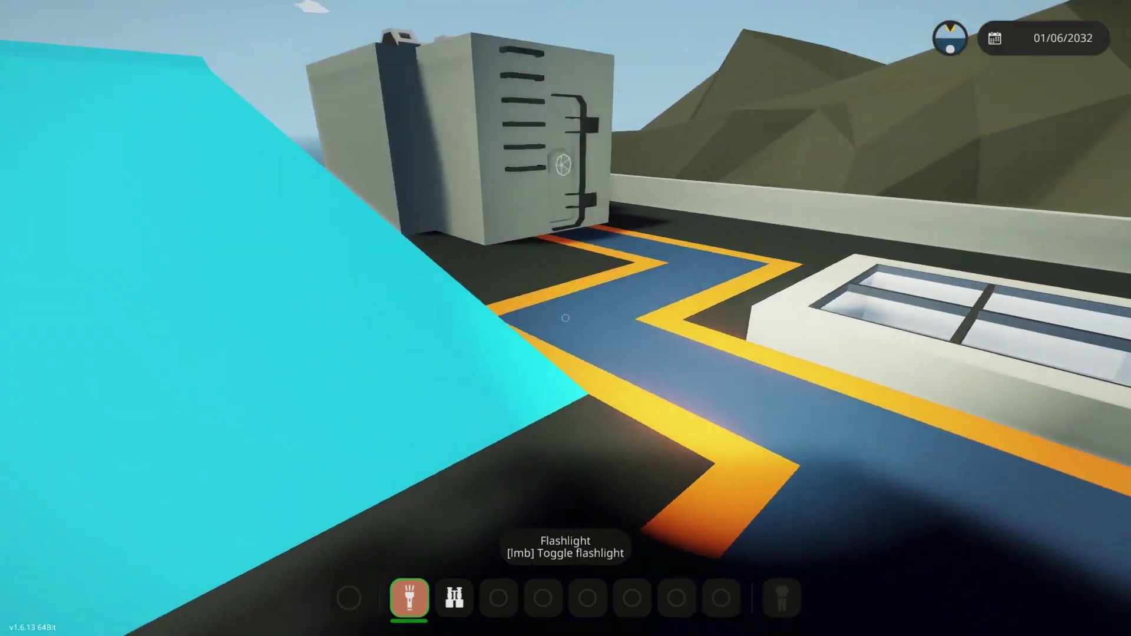
key("w")
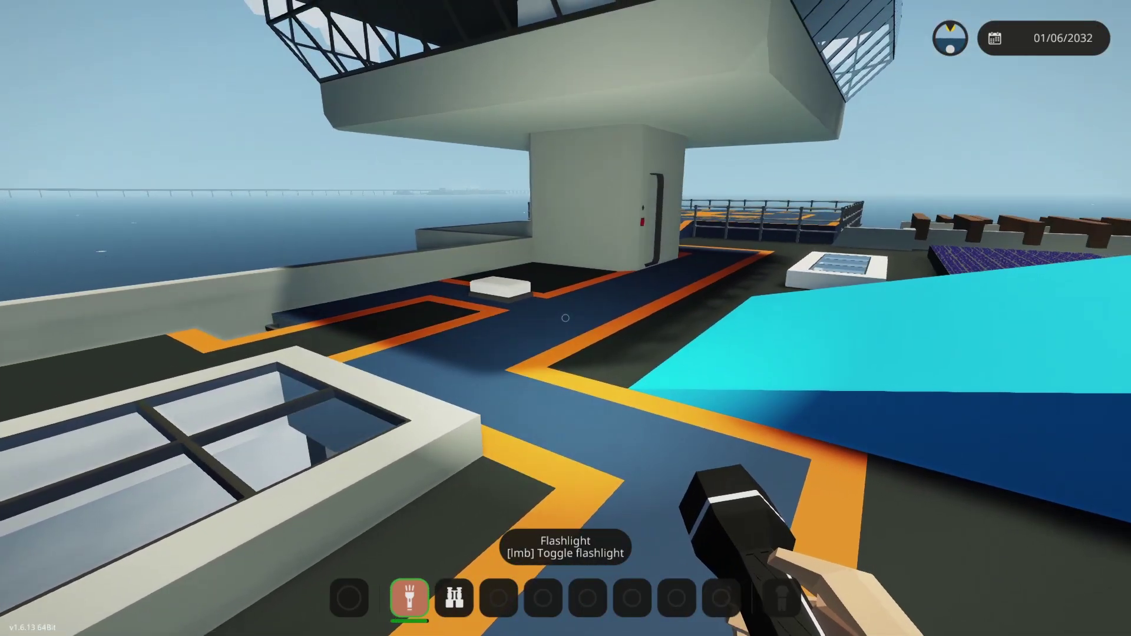
key("w")
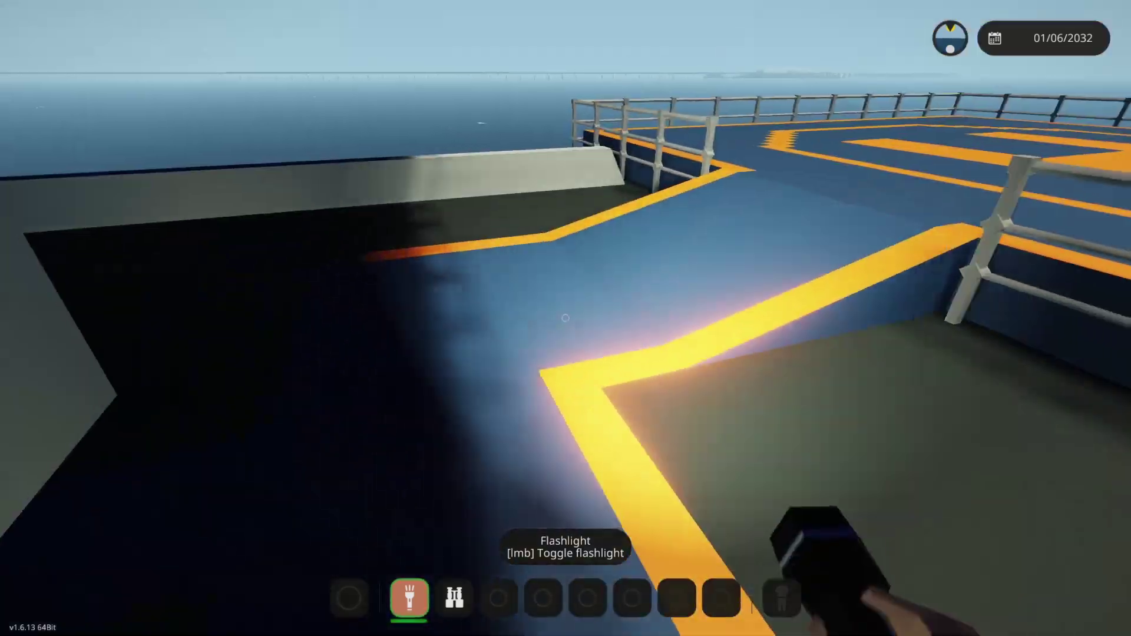
Take an aerial free-camera view from the helipad, stow the flashlight, and approach the tower door.
key("w")
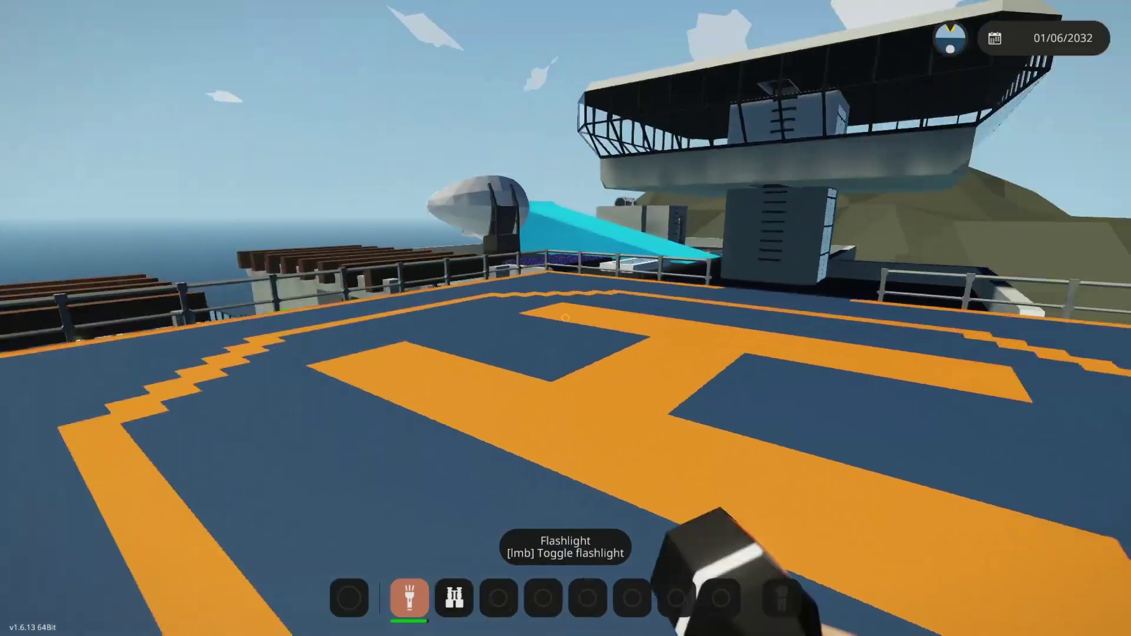
key("F1")
key("h")
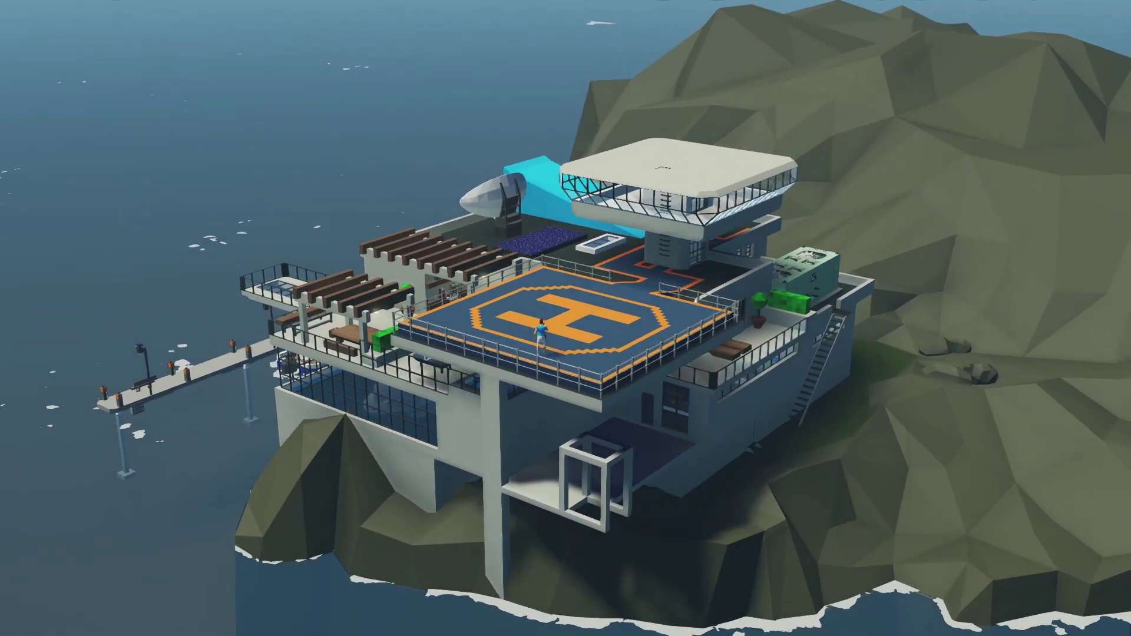
key("F1")
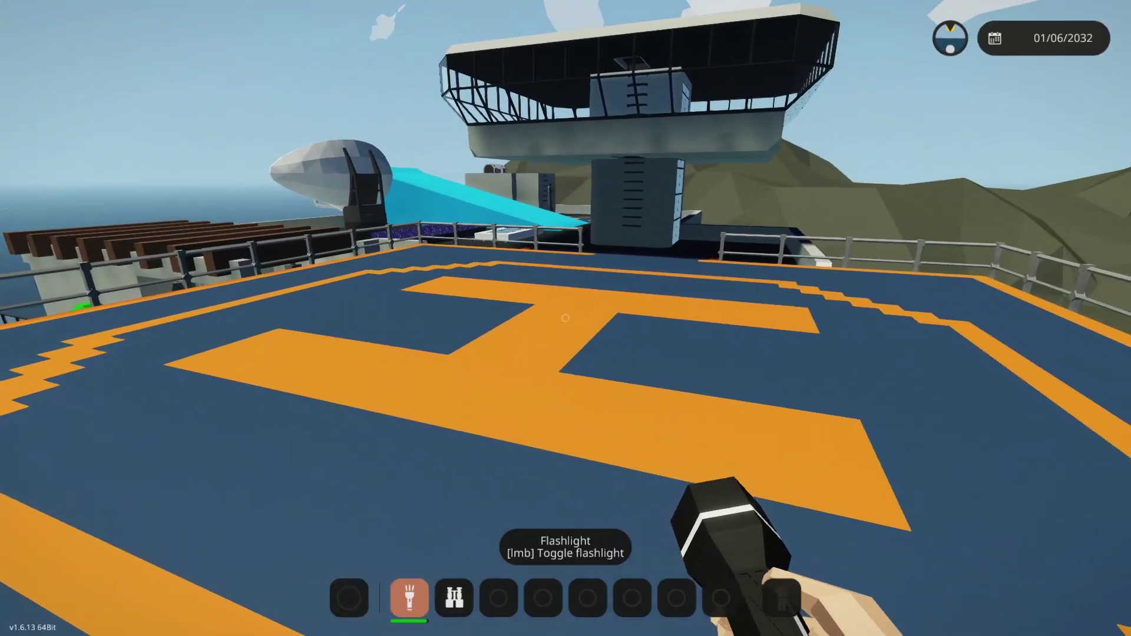
key("1")
key("w")
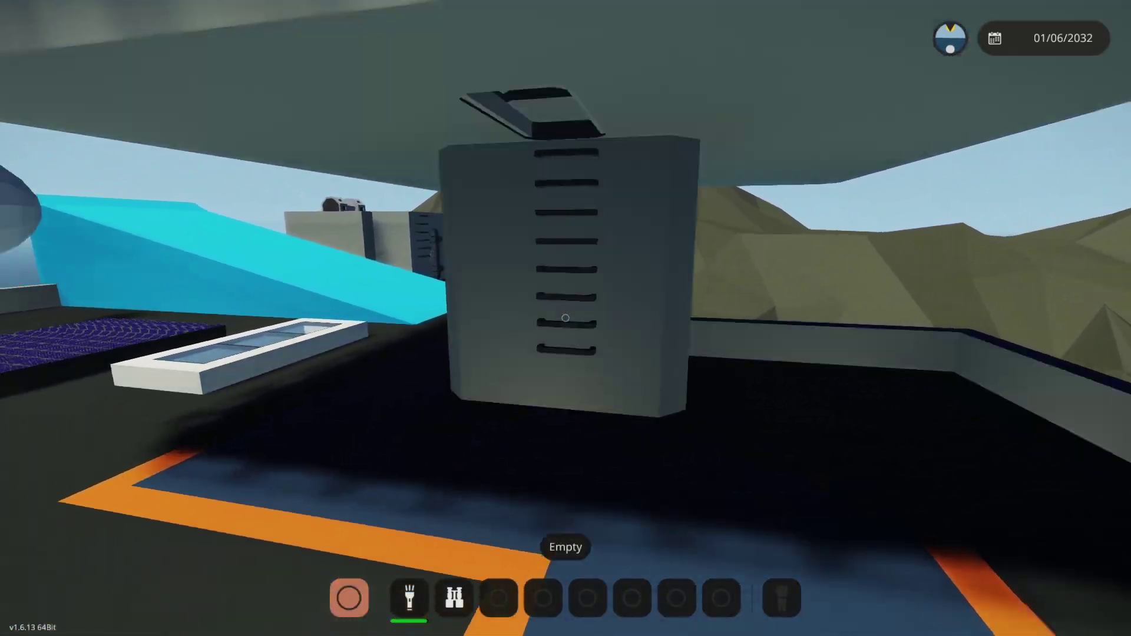
Ride the tower elevator to the windowed deck and look out at the cyan ramp.
key("w")
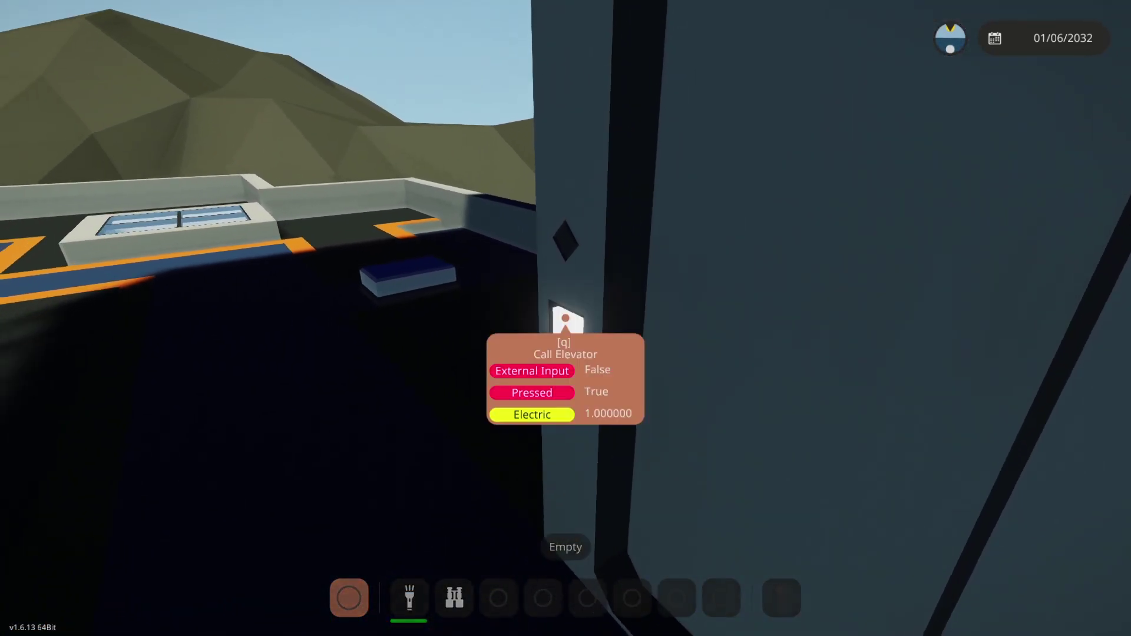
key("w")
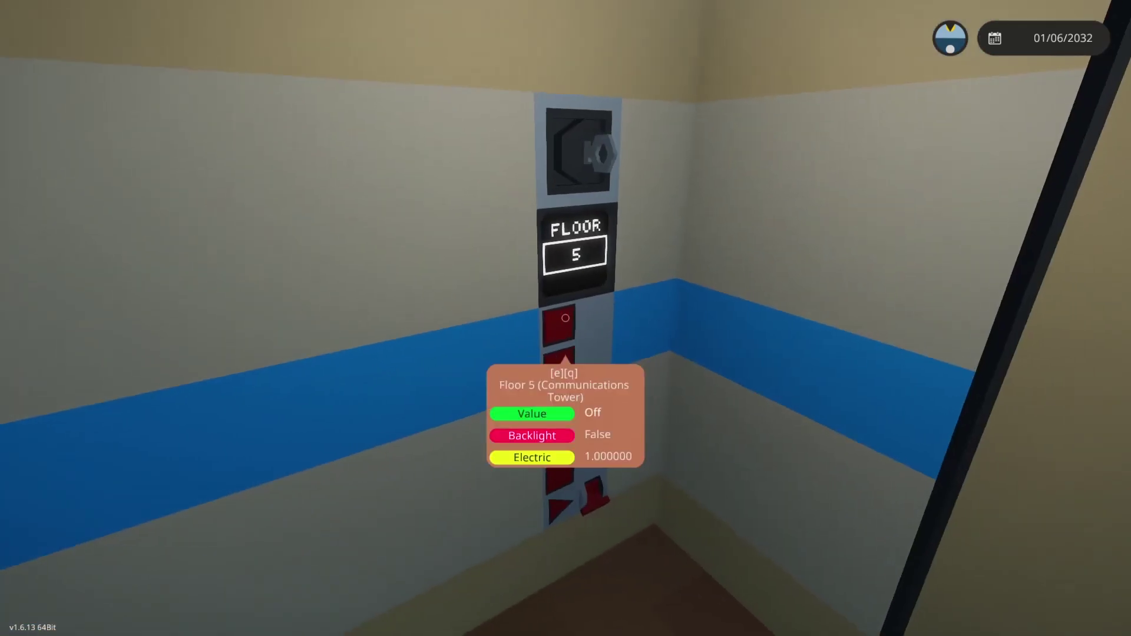
key("w")
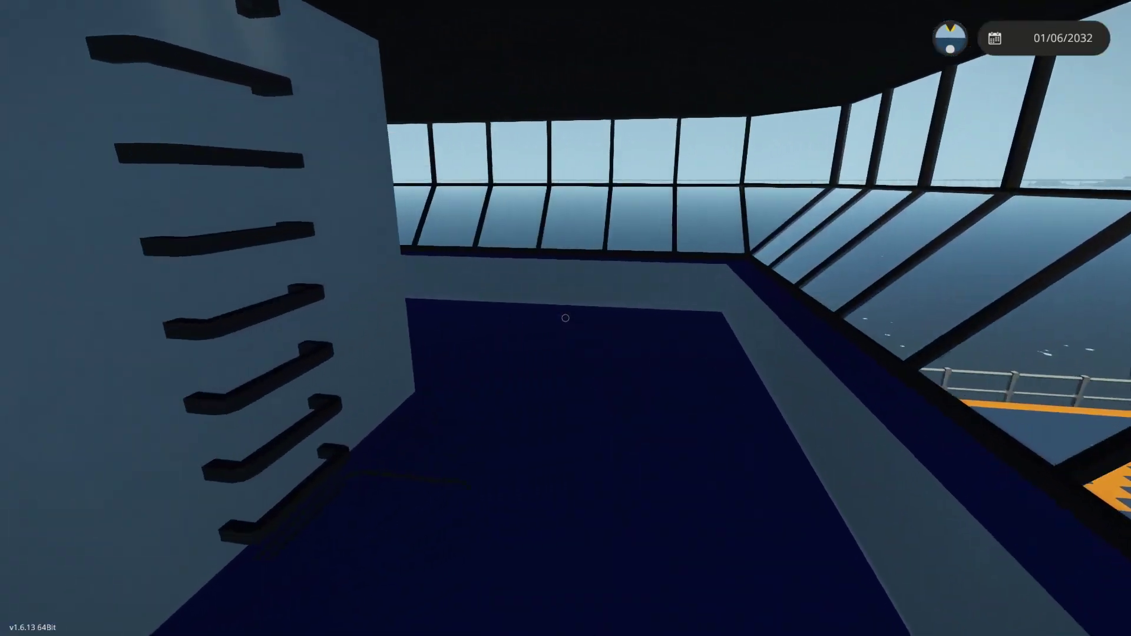
key("w")
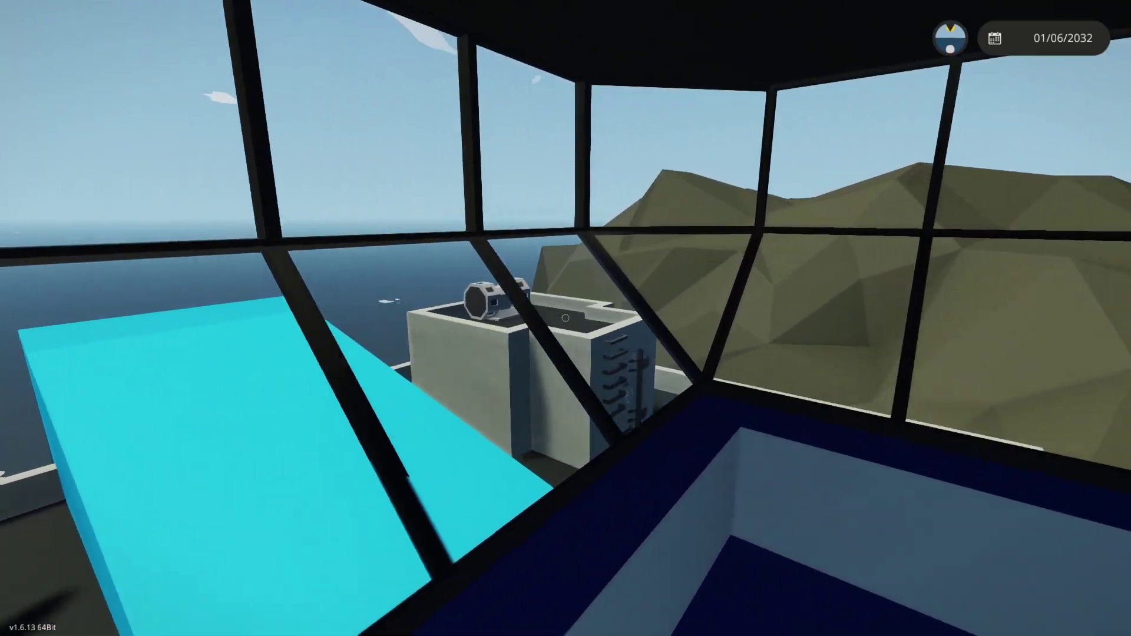
key("w")
key("w")
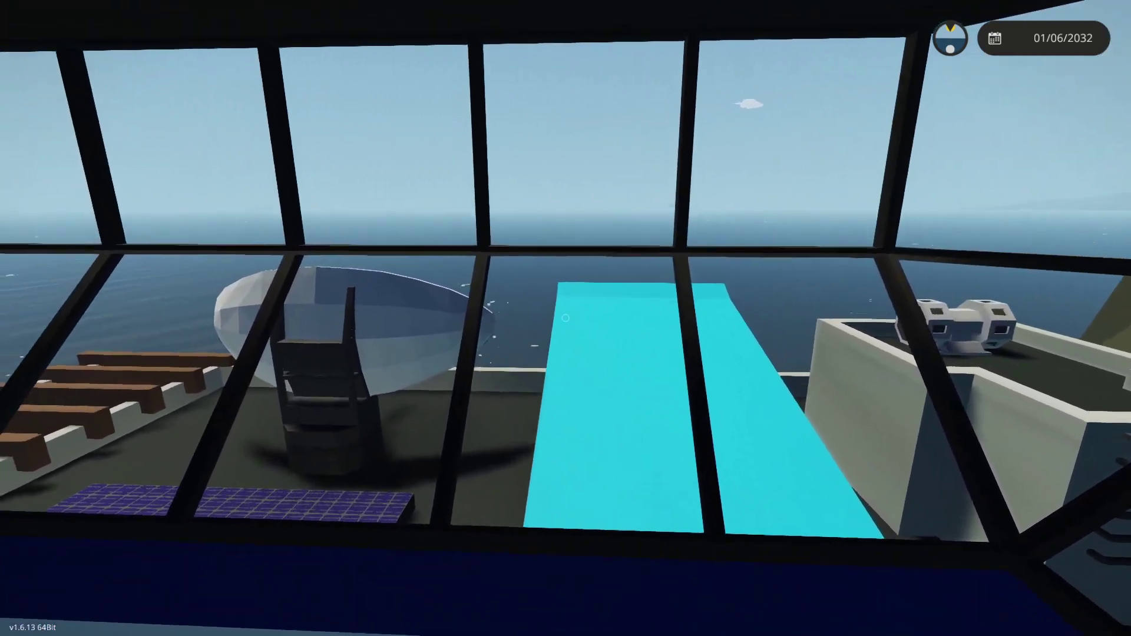
Back away from the control room windows toward the doorway, looking along the glass.
key("s")
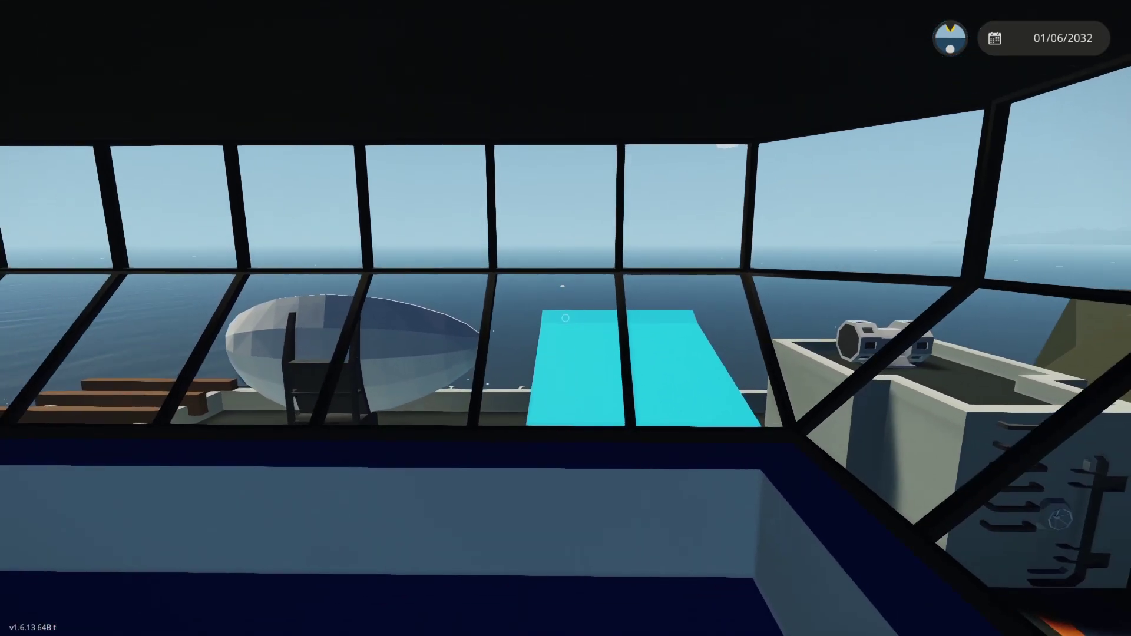
key("s")
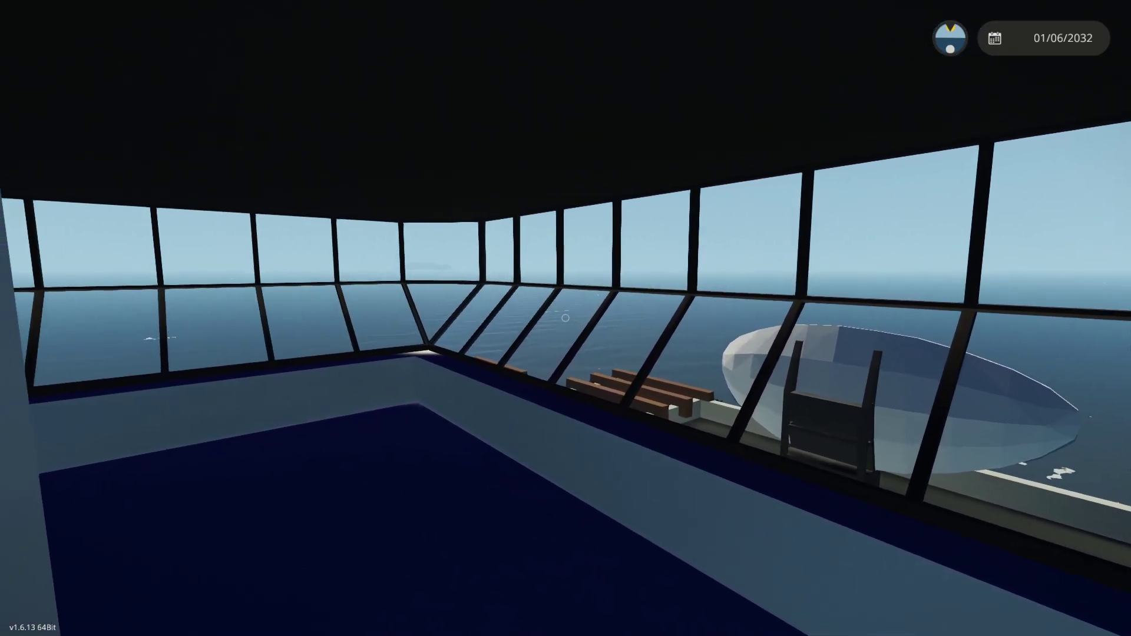
key("s")
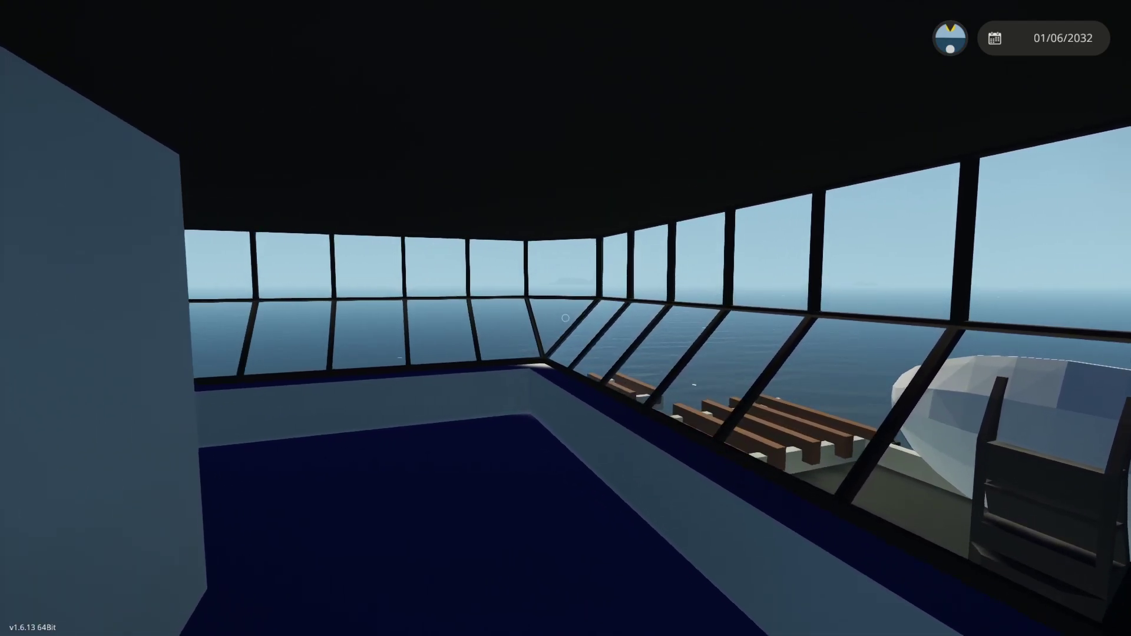
key("s")
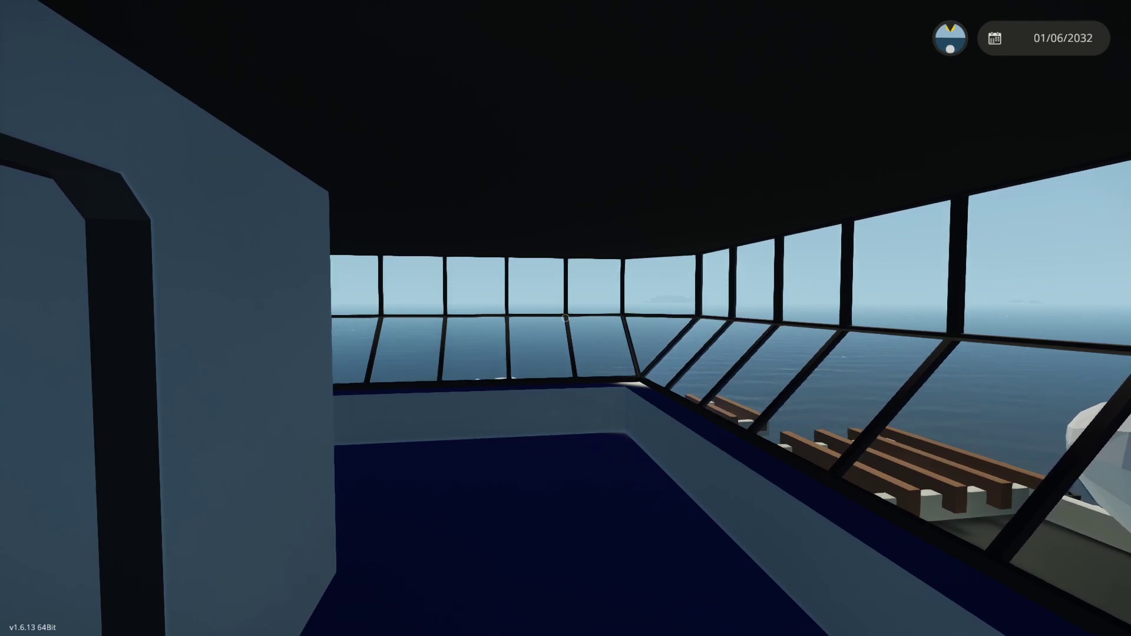
View the helipad from the windows, then step into the elevator facing its floor panel.
key("w")
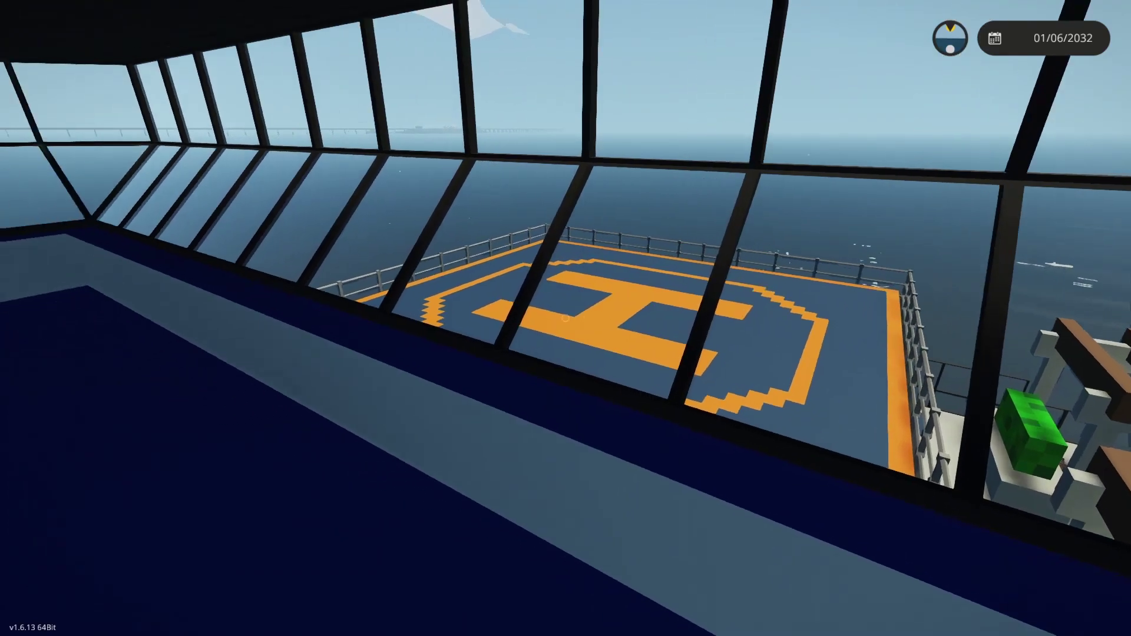
key("w")
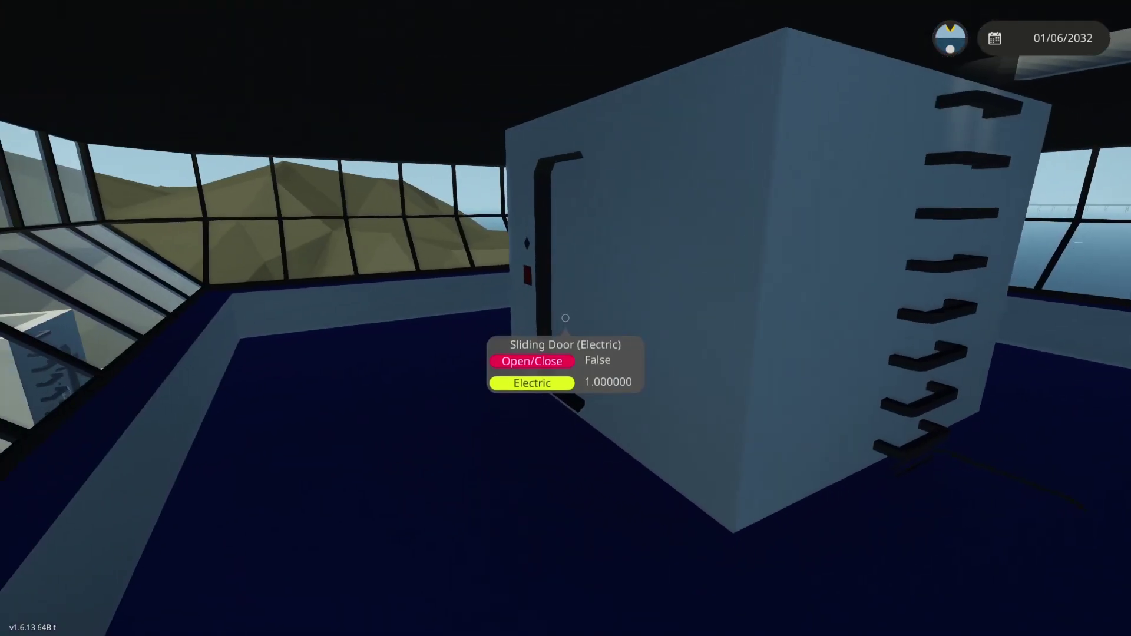
key("e")
key("w")
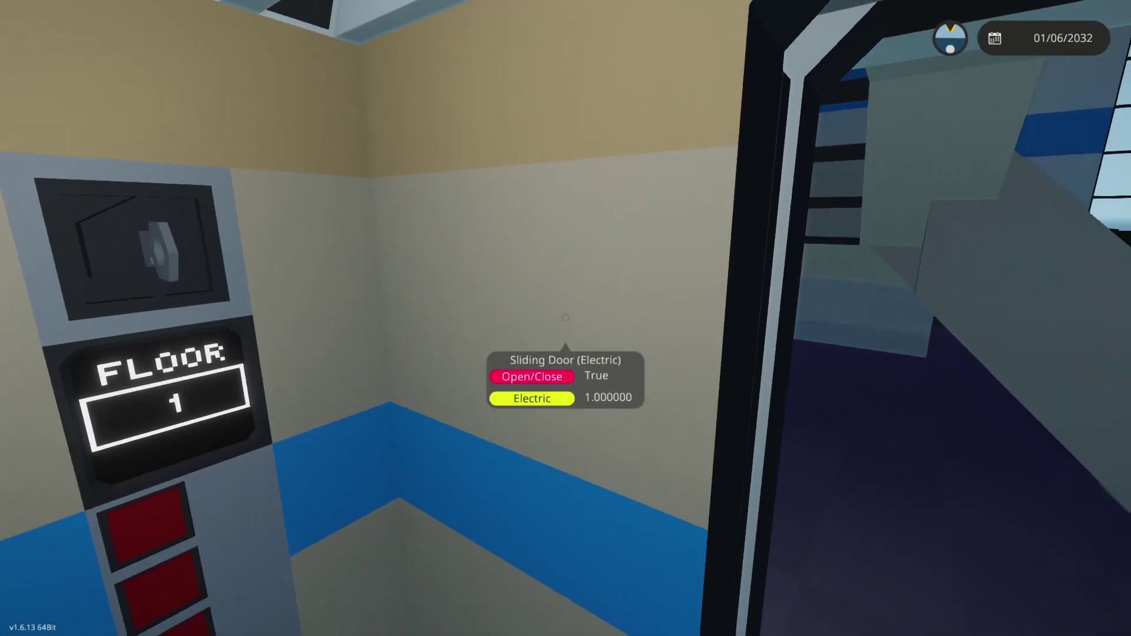
Walk from the elevator past reception and out the glass doors to the forklift's driver seat.
key("w")
key("w")
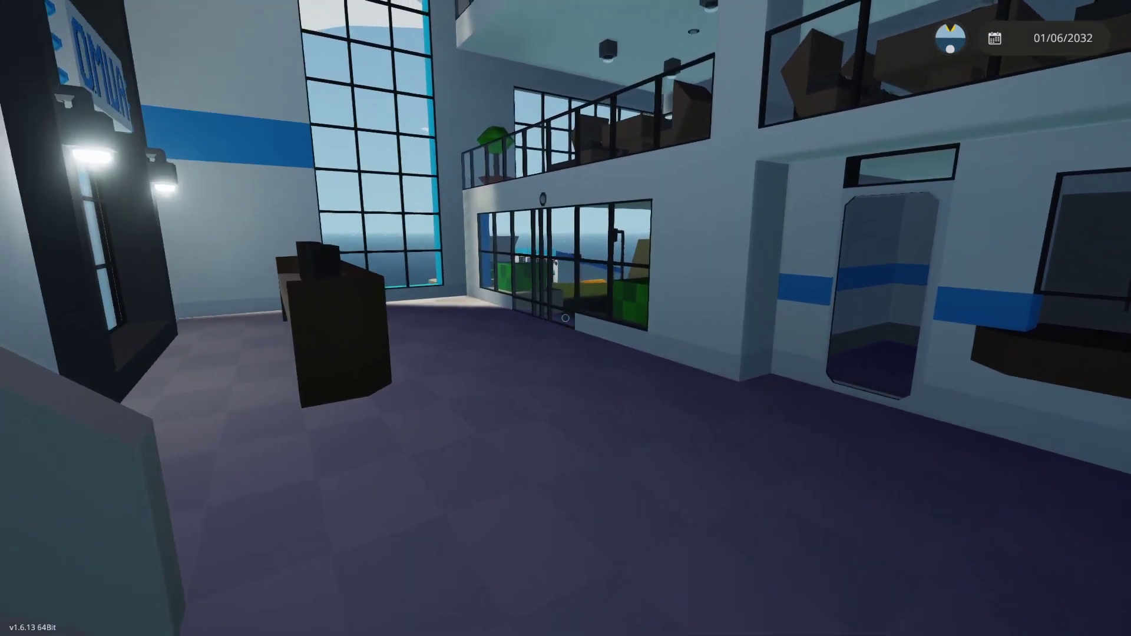
key("w")
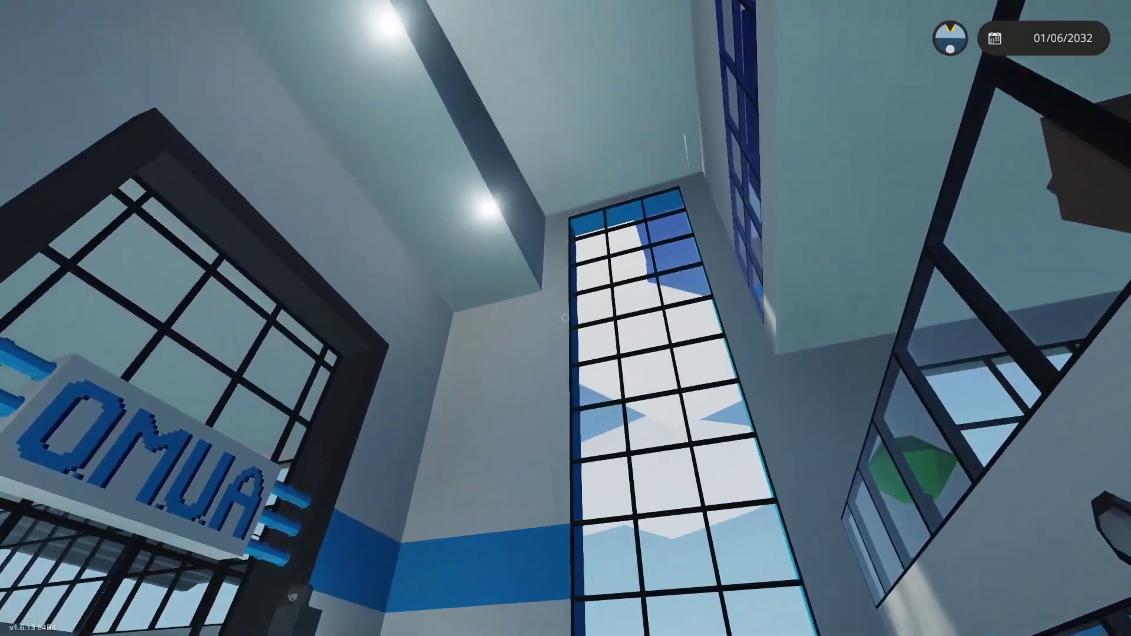
key("w")
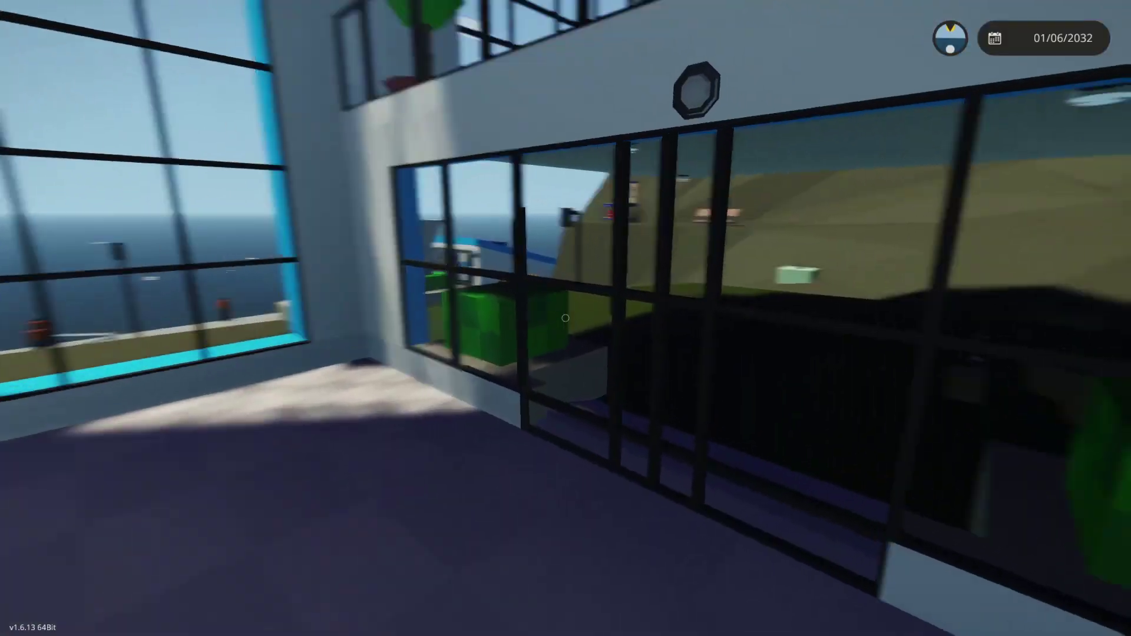
key("w")
key("w")
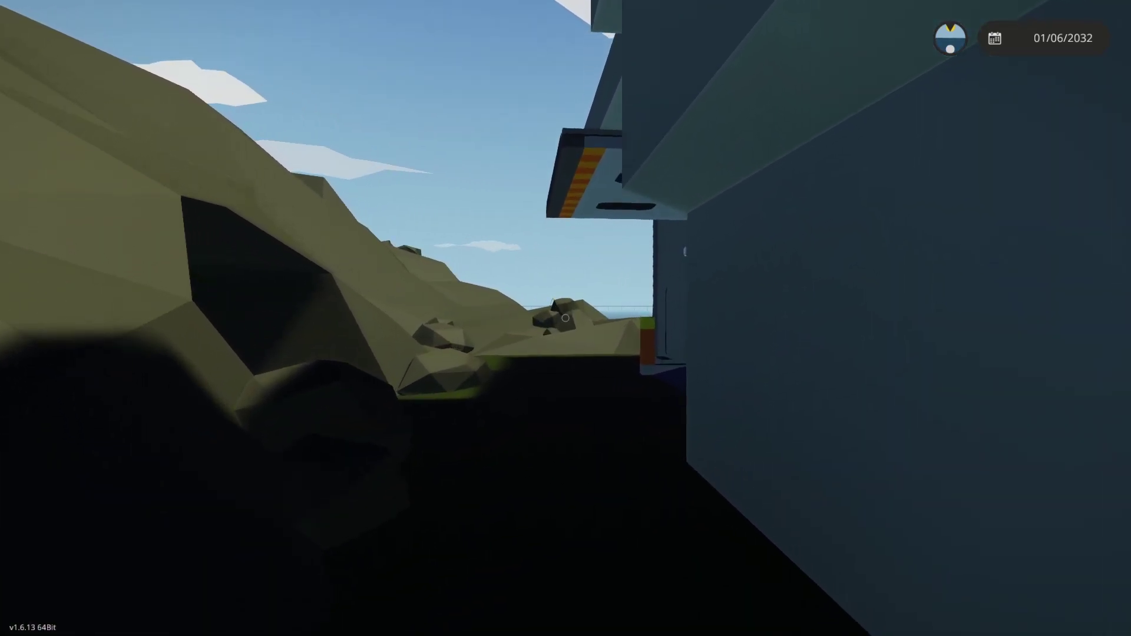
key("w")
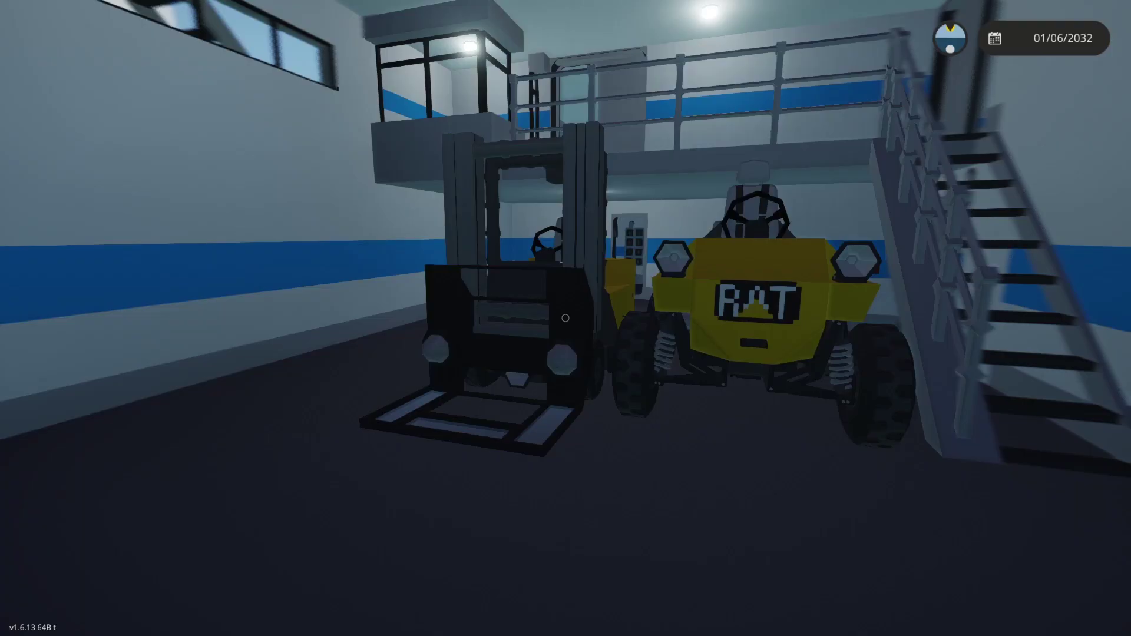
key("w")
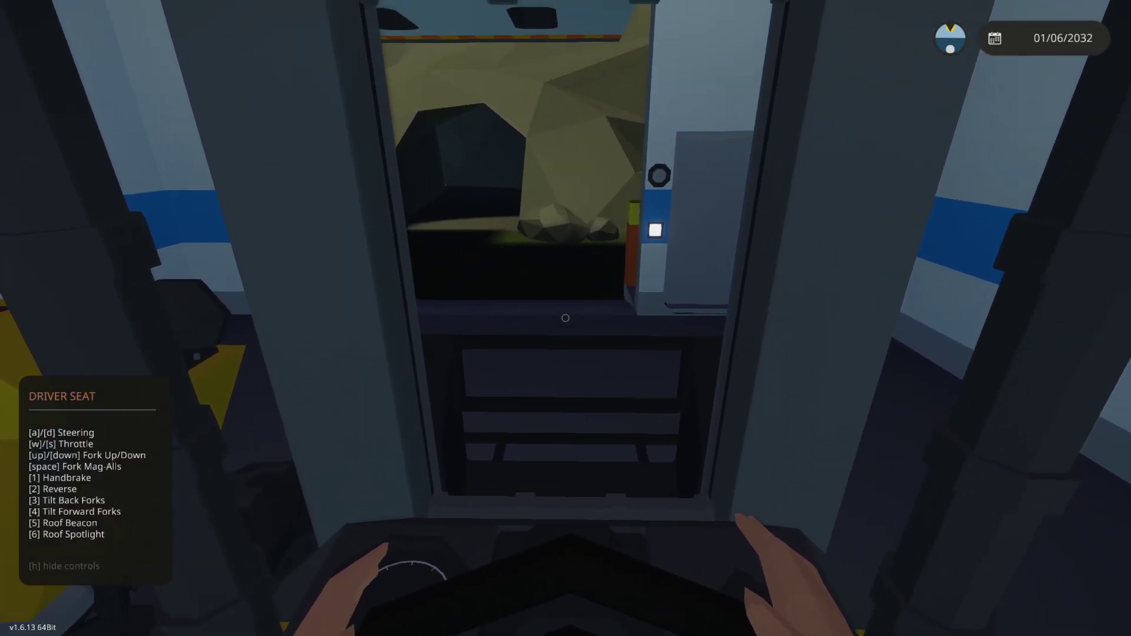
Switch on the forklift's roof spotlight with key 6.
key("6")
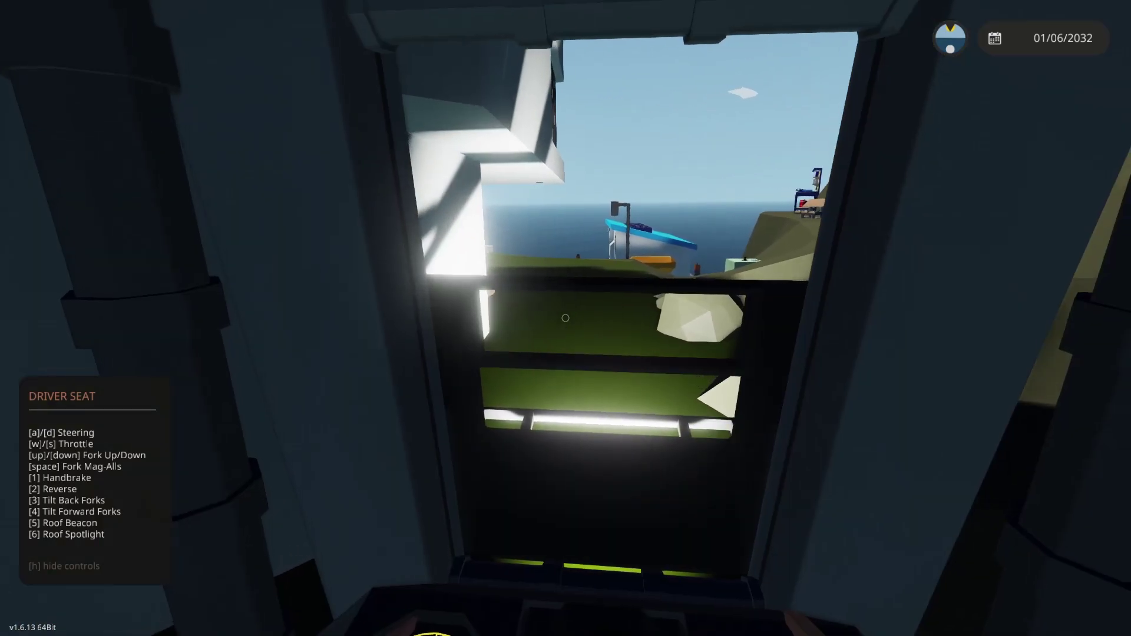
scroll(566, 317, "down", 5)
scroll(565, 317, "up", 5)
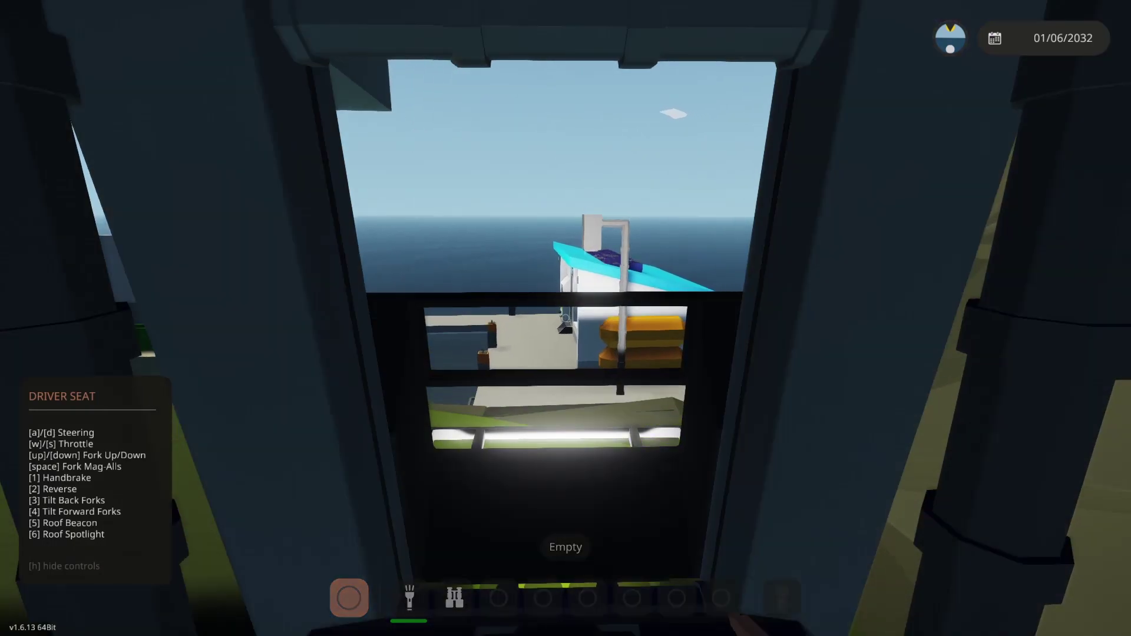
scroll(566, 318, "down", 5)
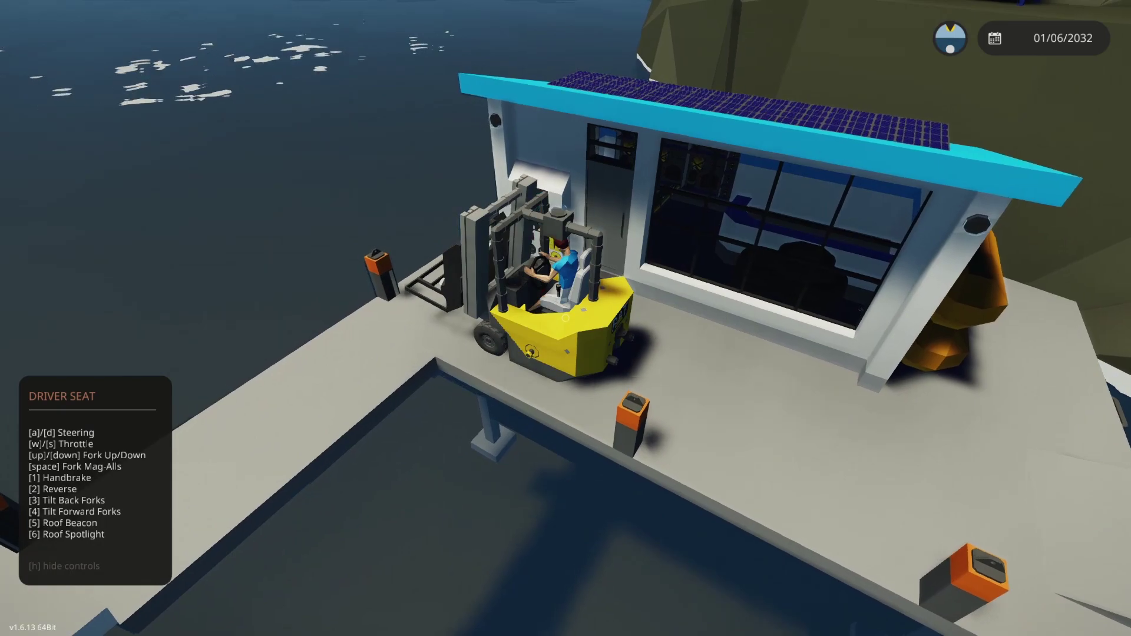
Climb out and back into the forklift, switch on its orange roof beacon, and toggle camera views.
key("c")
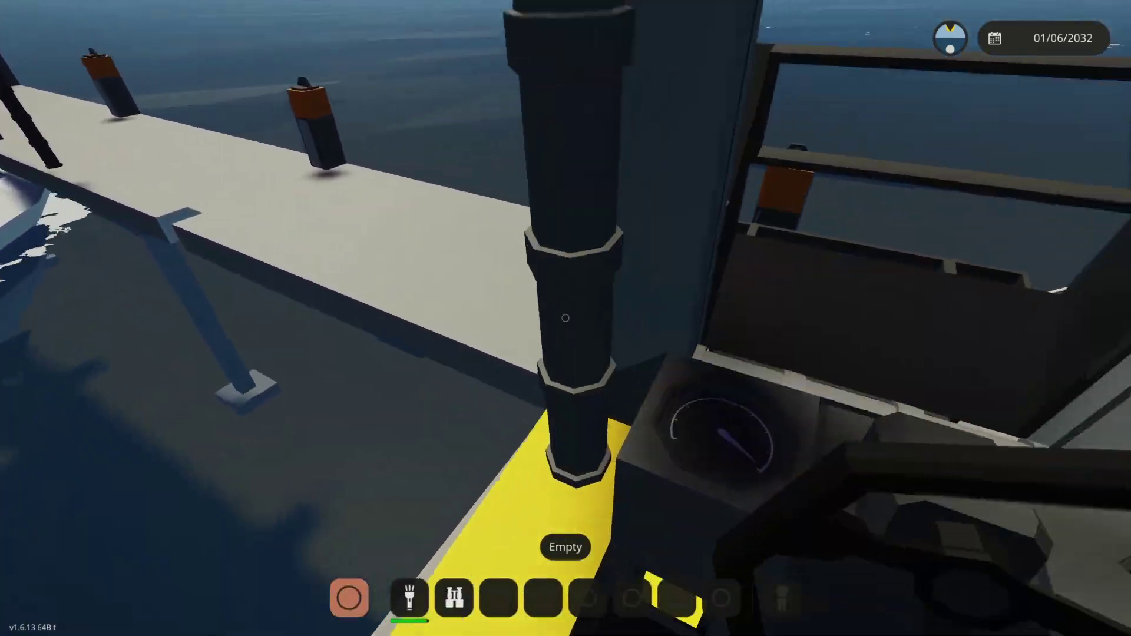
key("e")
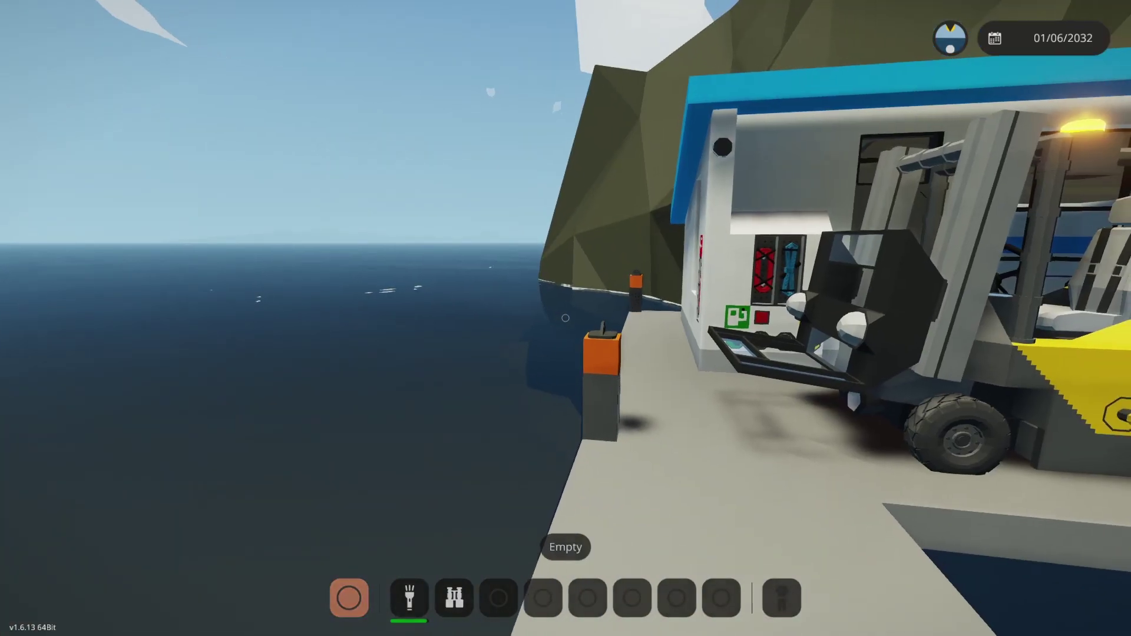
key("w")
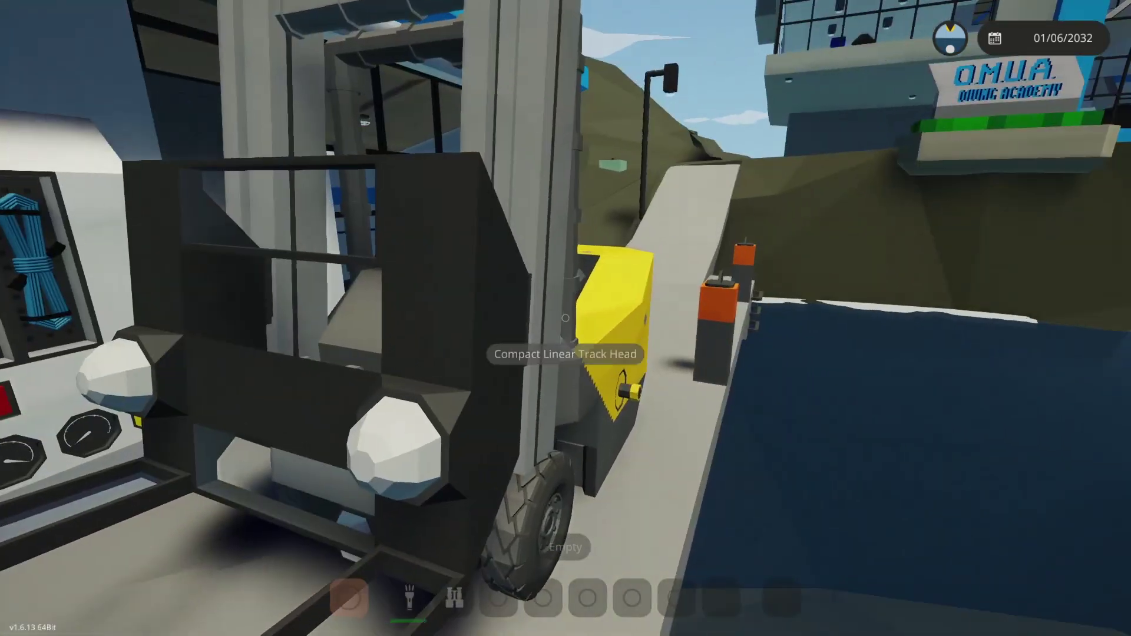
key("f")
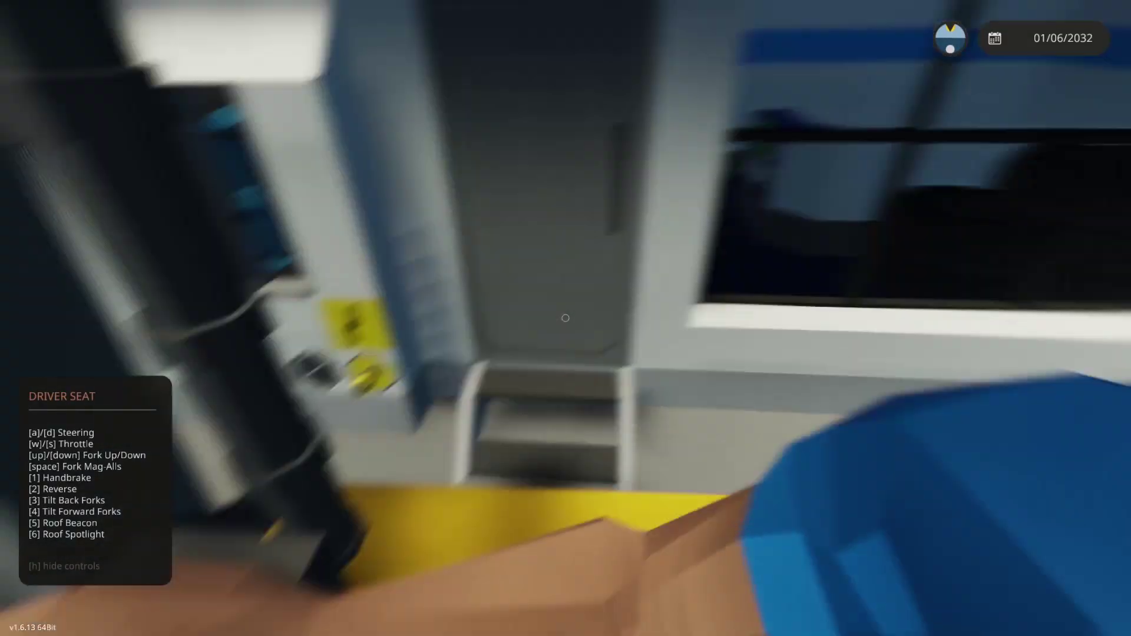
key("c")
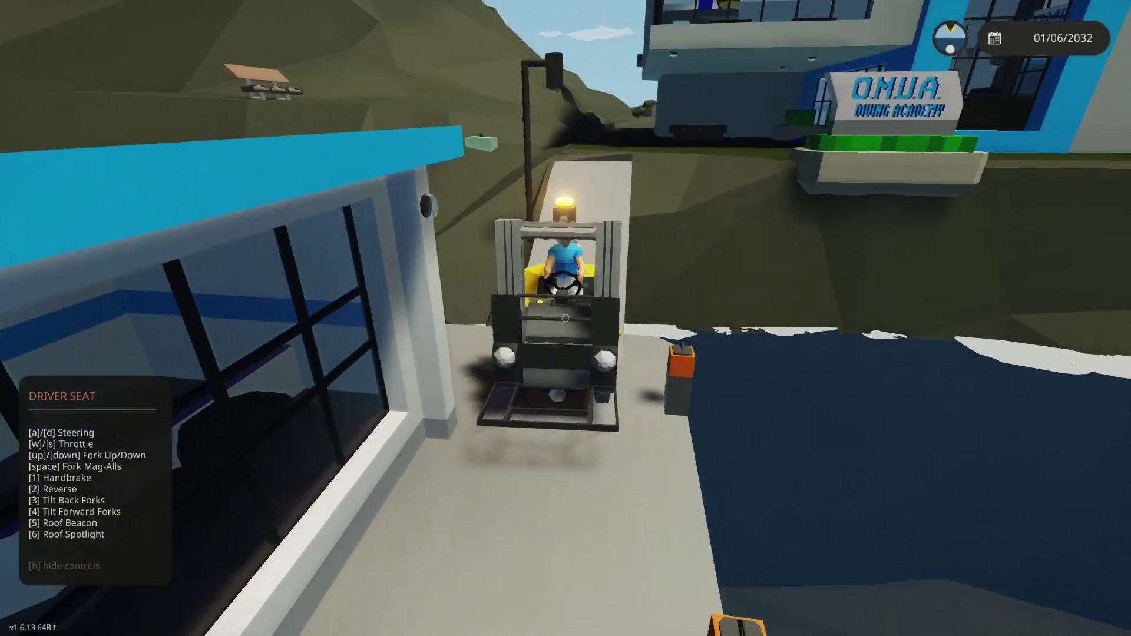
key("5")
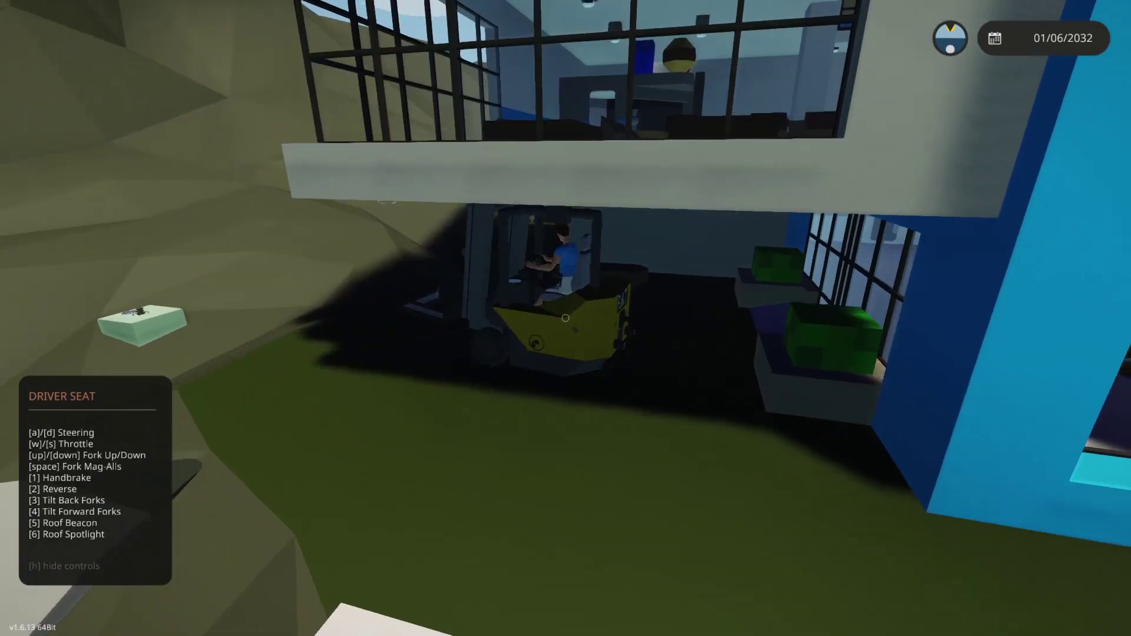
key("c")
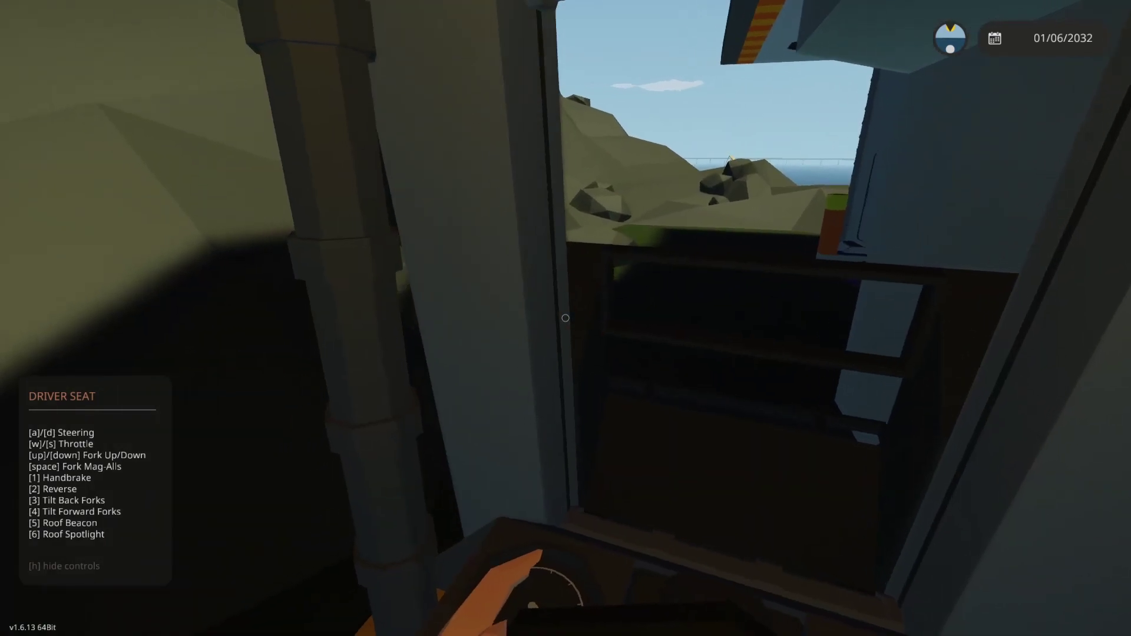
Toggle the outside camera, flick the roof spotlight on, off and on, and steer slightly.
key("c")
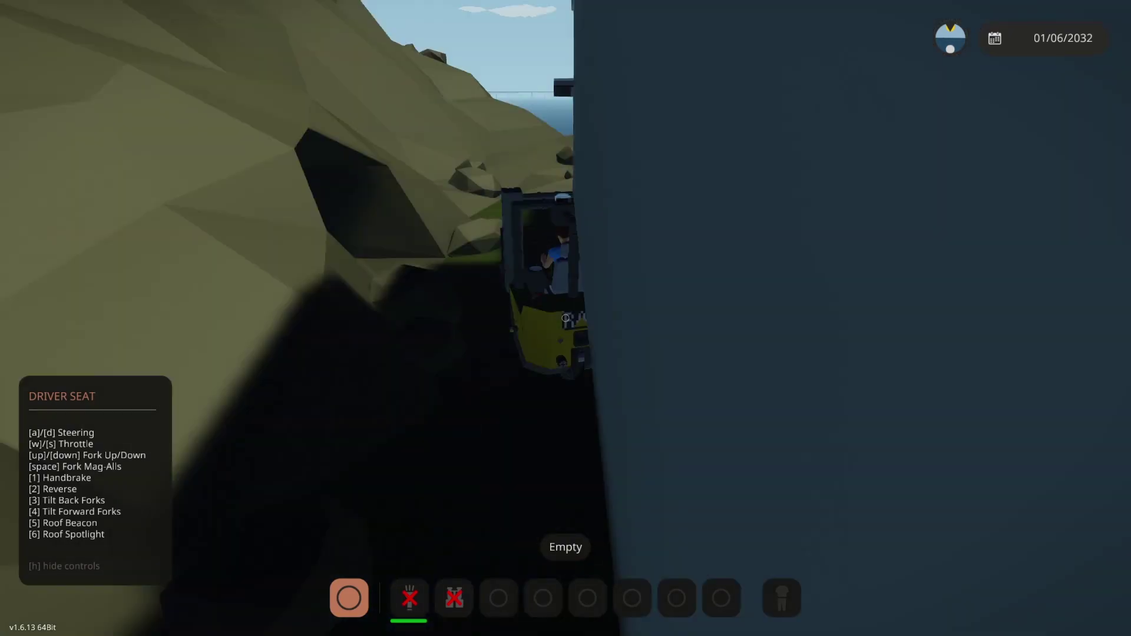
key("c")
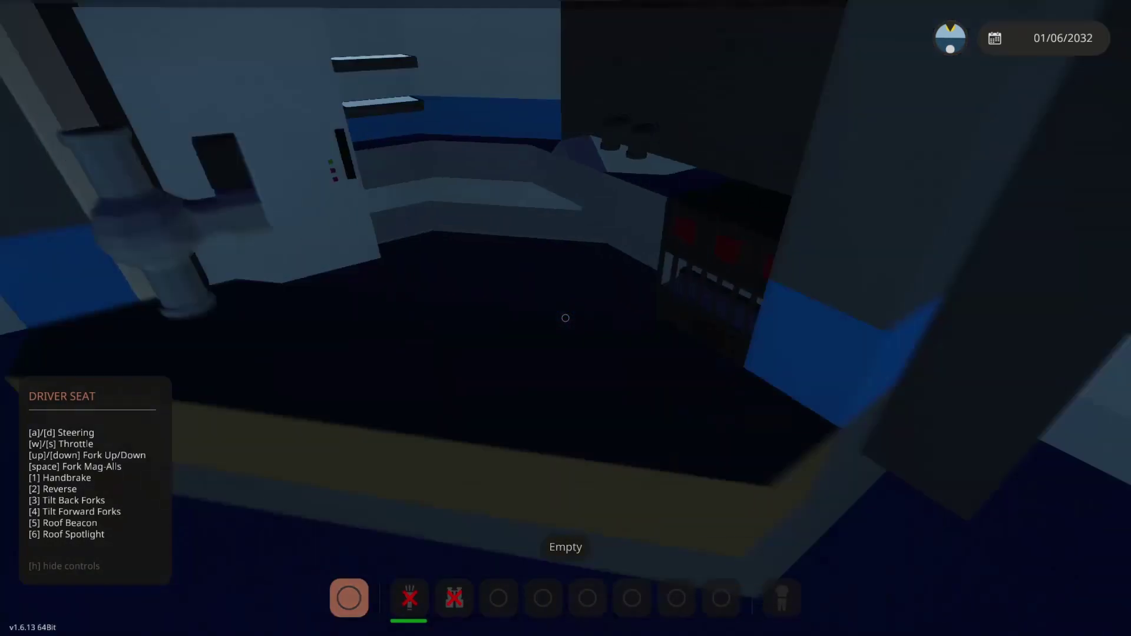
key("6")
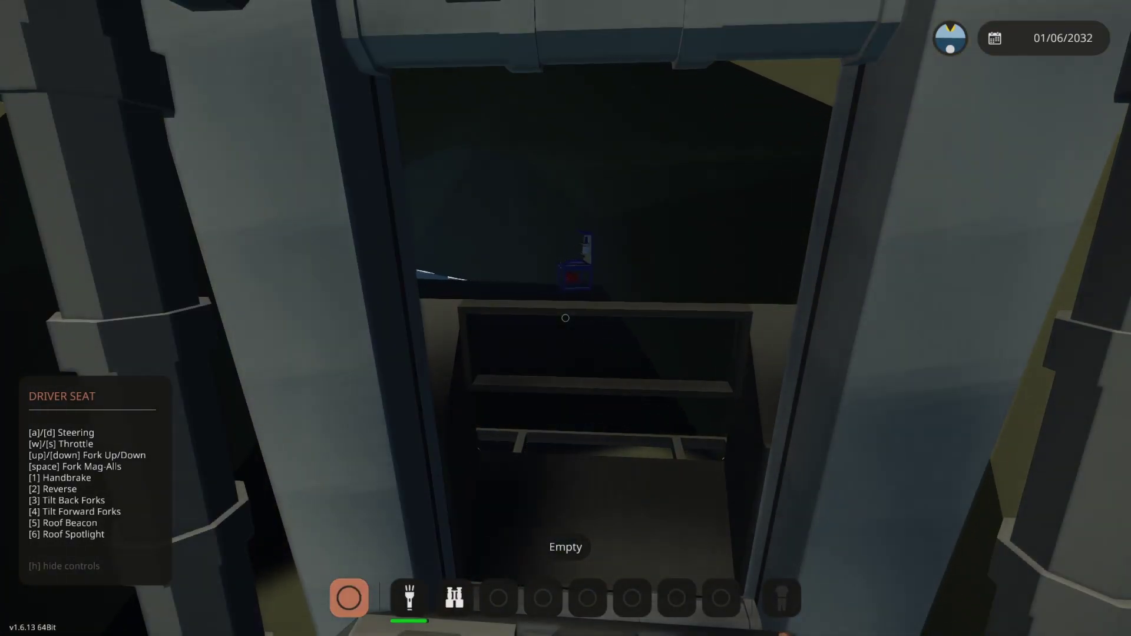
key("6")
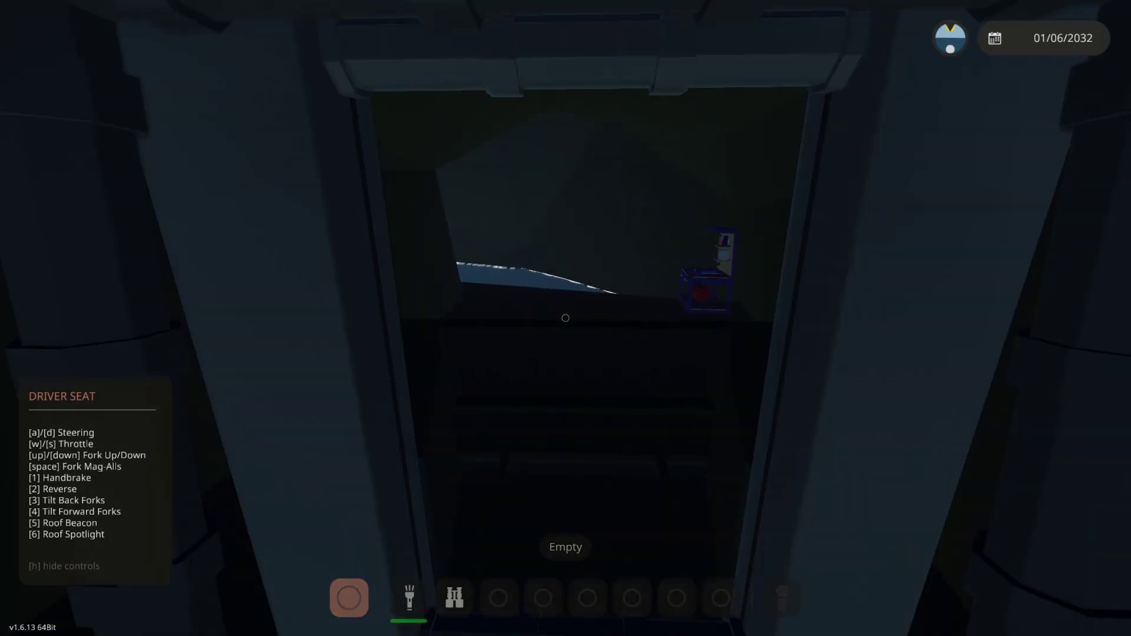
key("6")
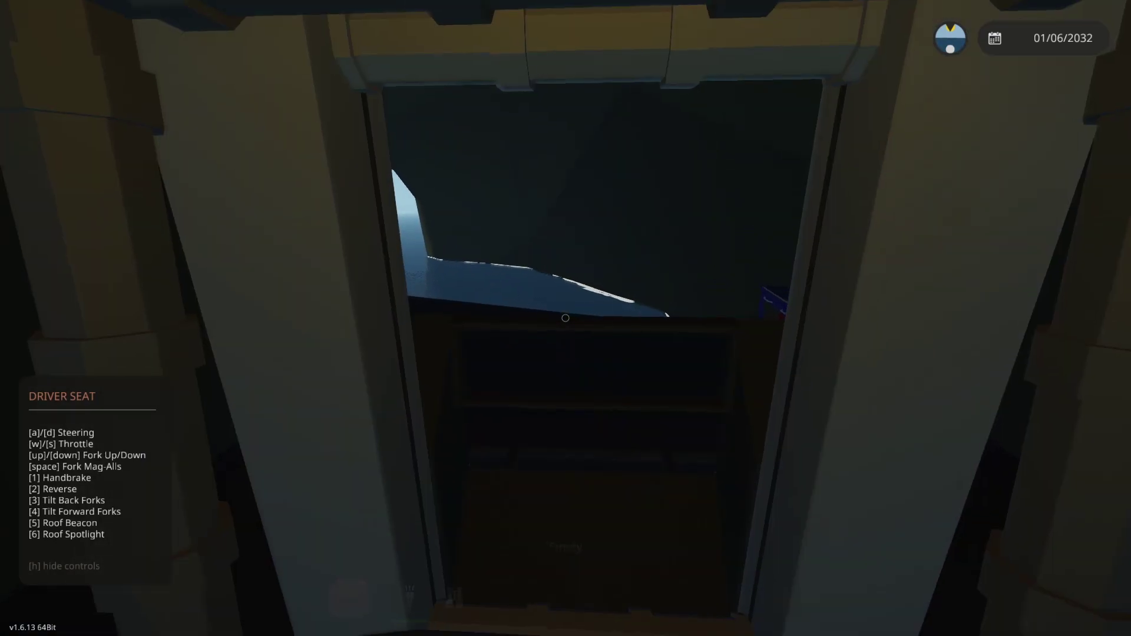
key("d")
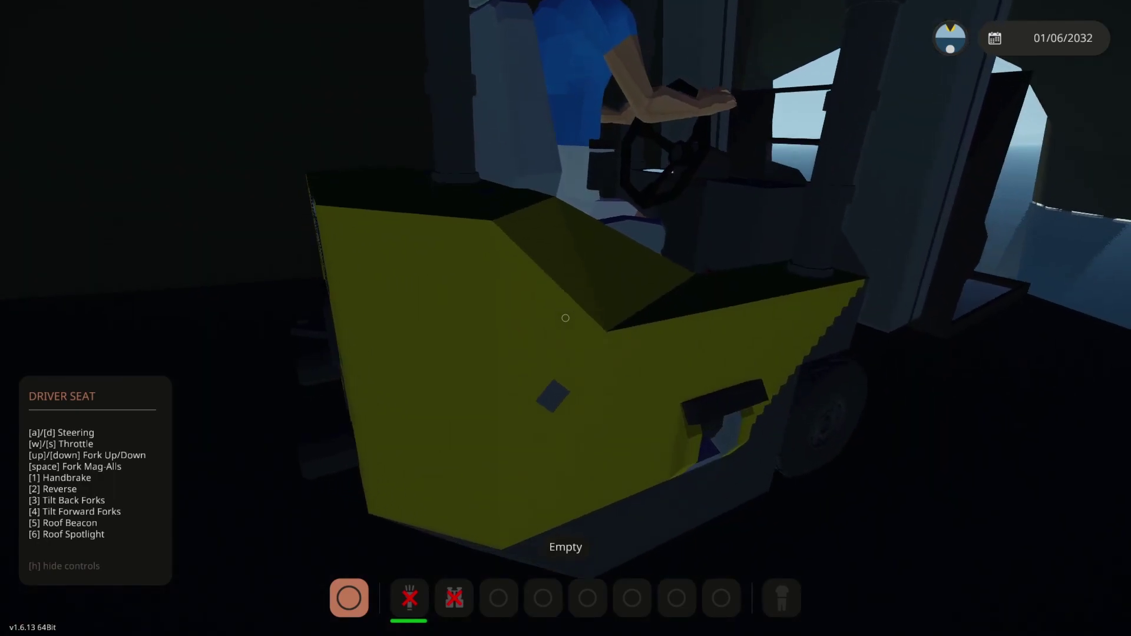
scroll(566, 318, "down", 5)
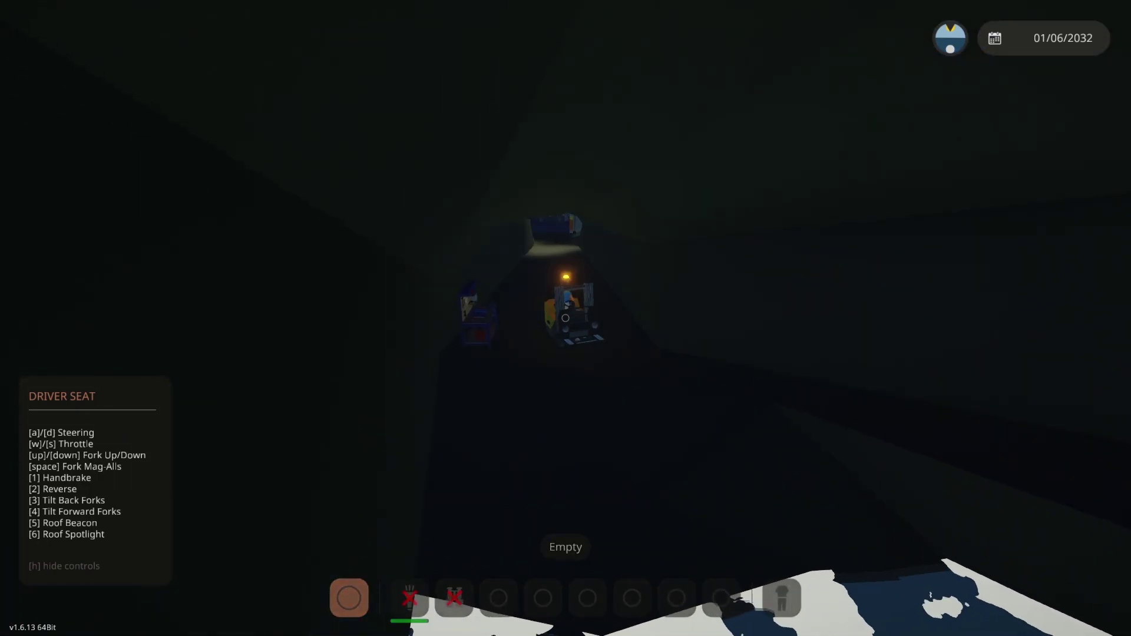
scroll(566, 317, "up", 5)
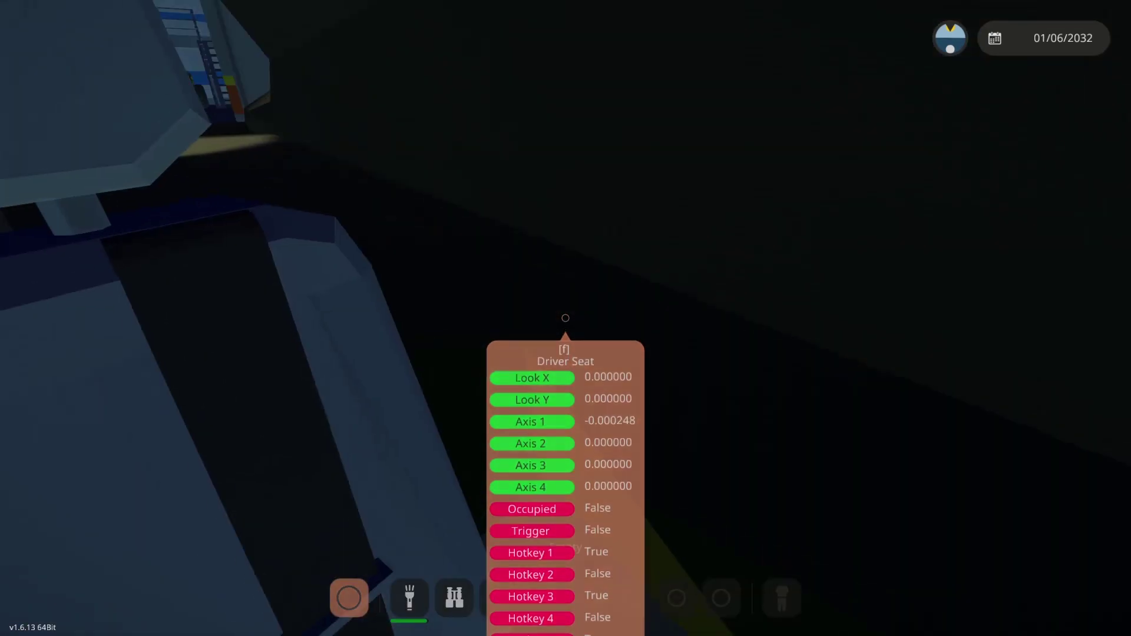
Board the RAT quad bike and drive it out of the garage up the rocky hillside.
key("w")
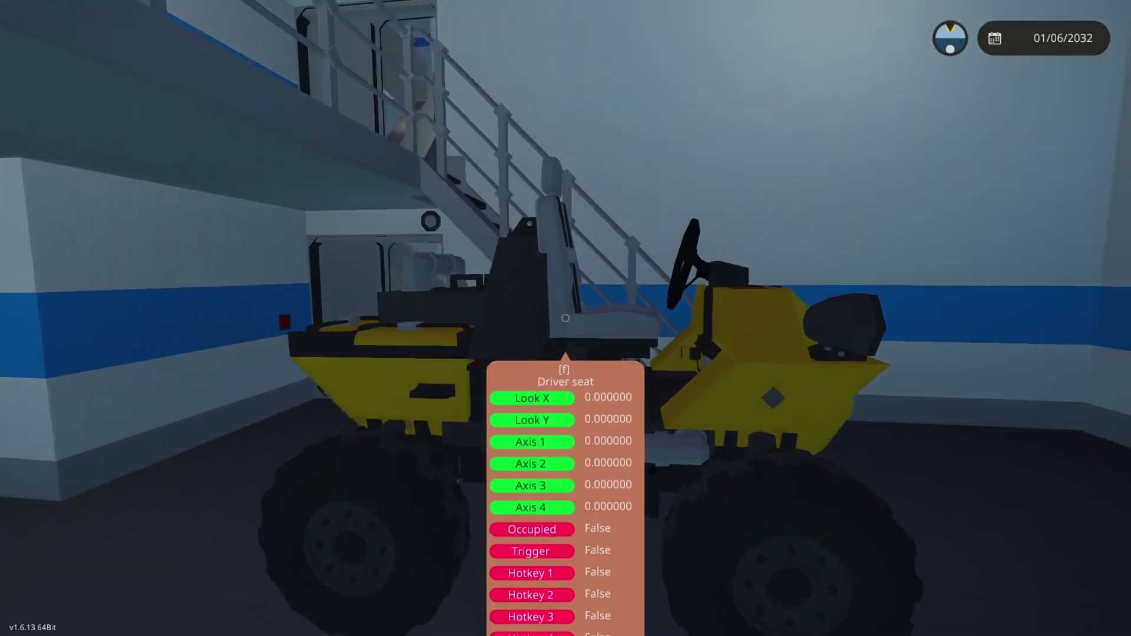
key("f")
key("w")
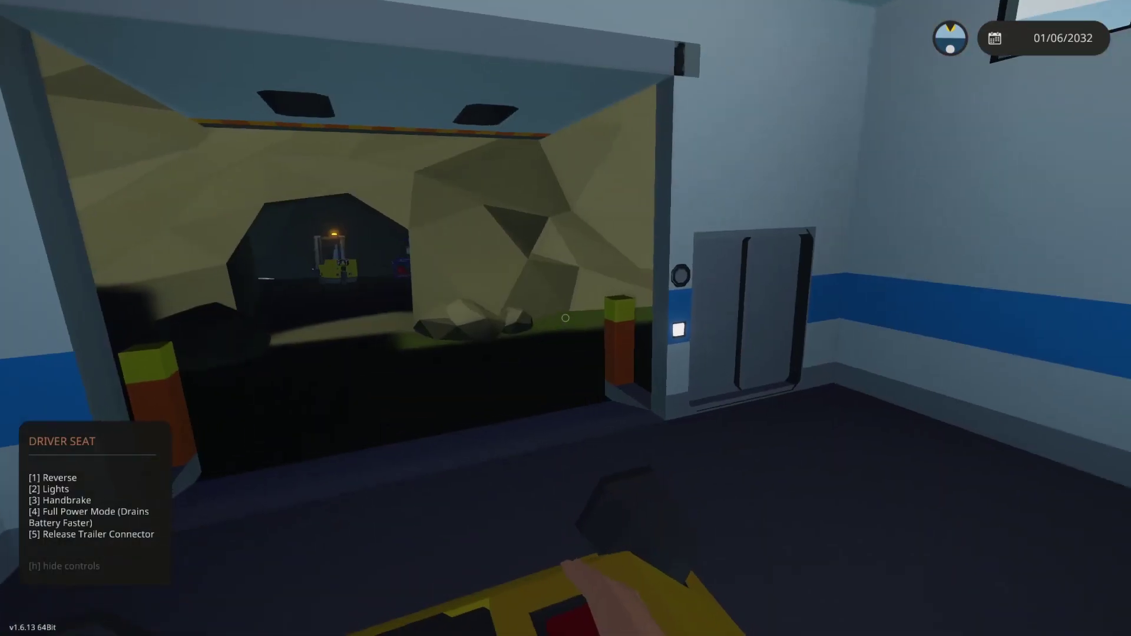
key("w")
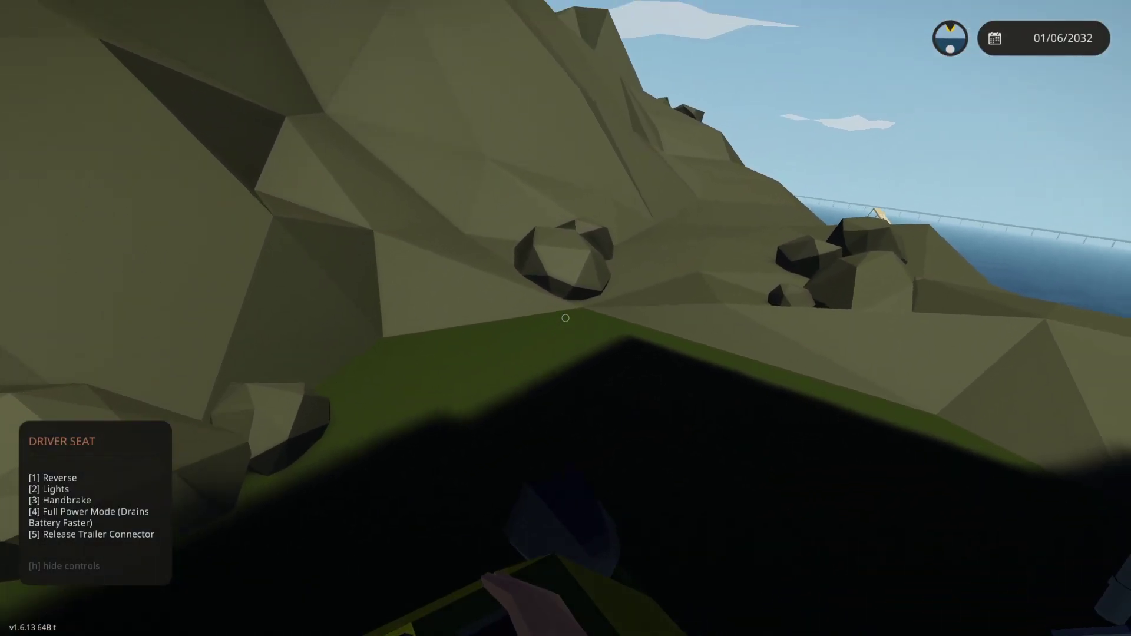
key("w")
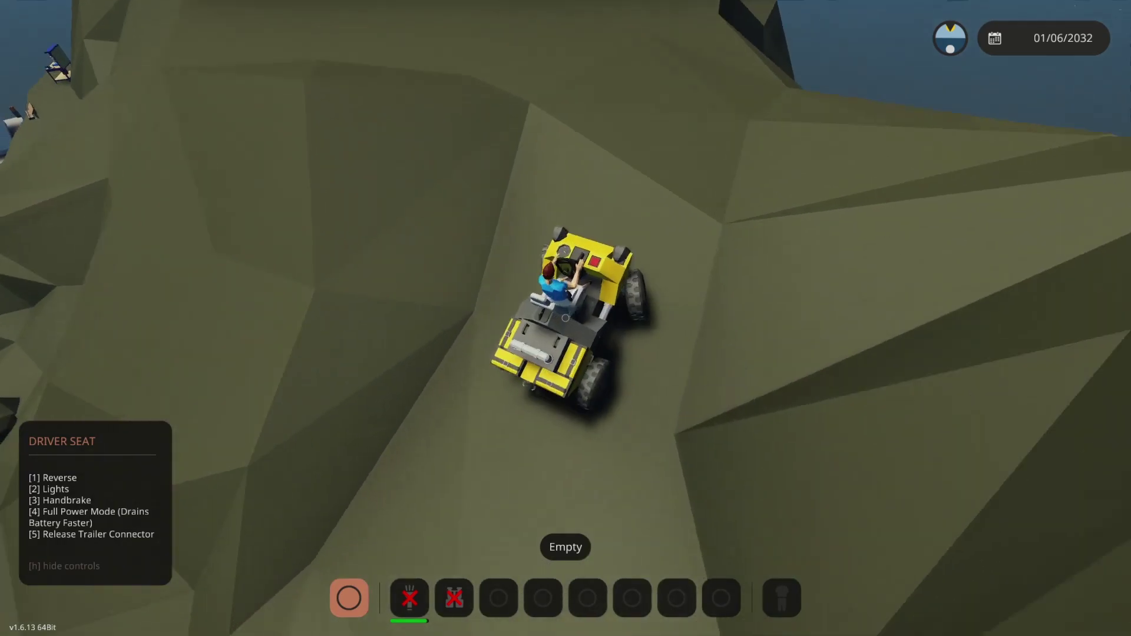
Climb the steep slope to the hilltop and crest it, turning left.
key("w")
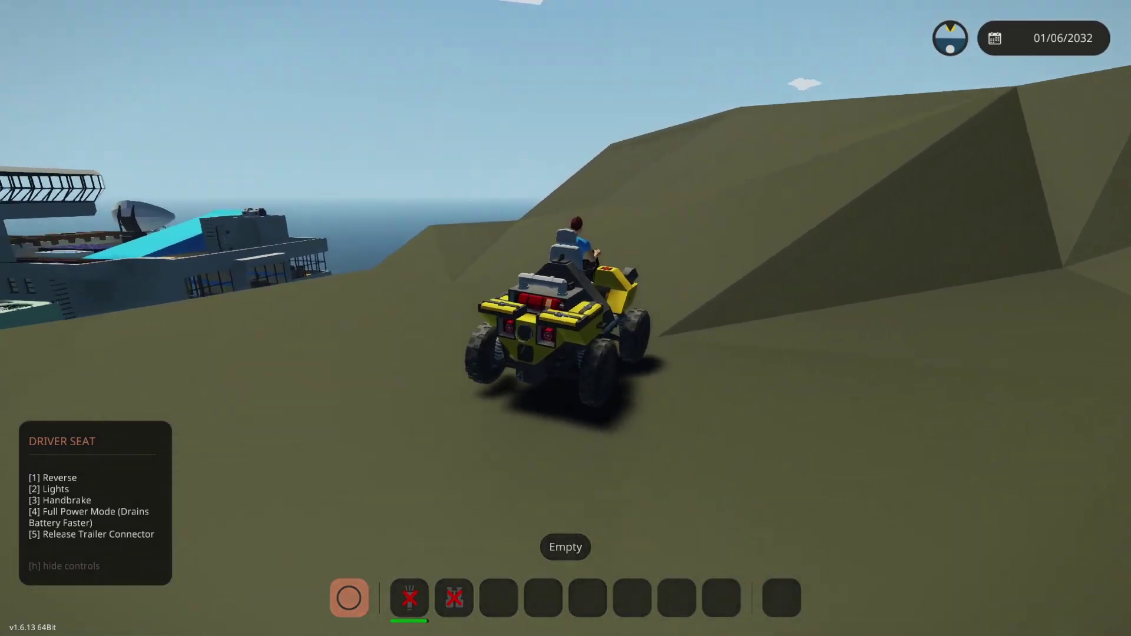
key("w")
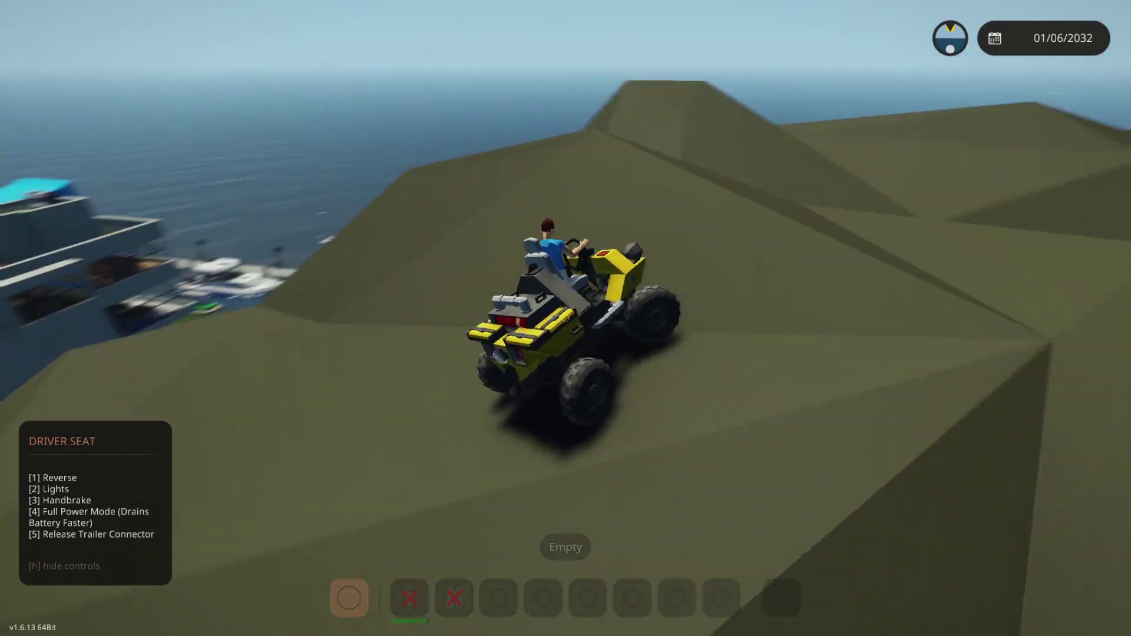
key("w")
key("w")
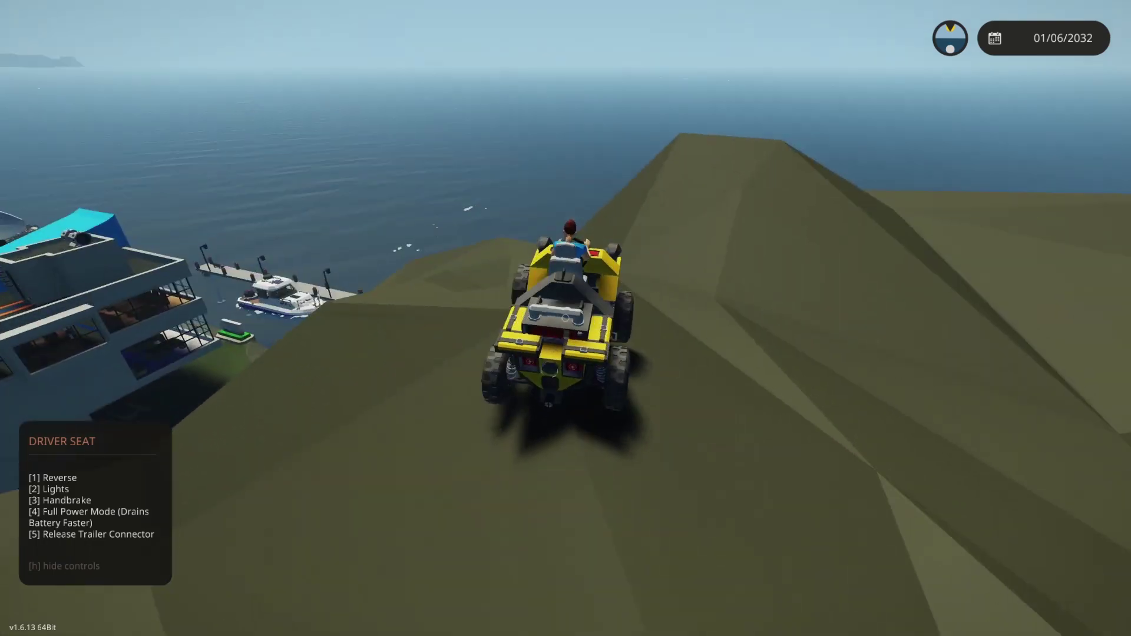
key("w")
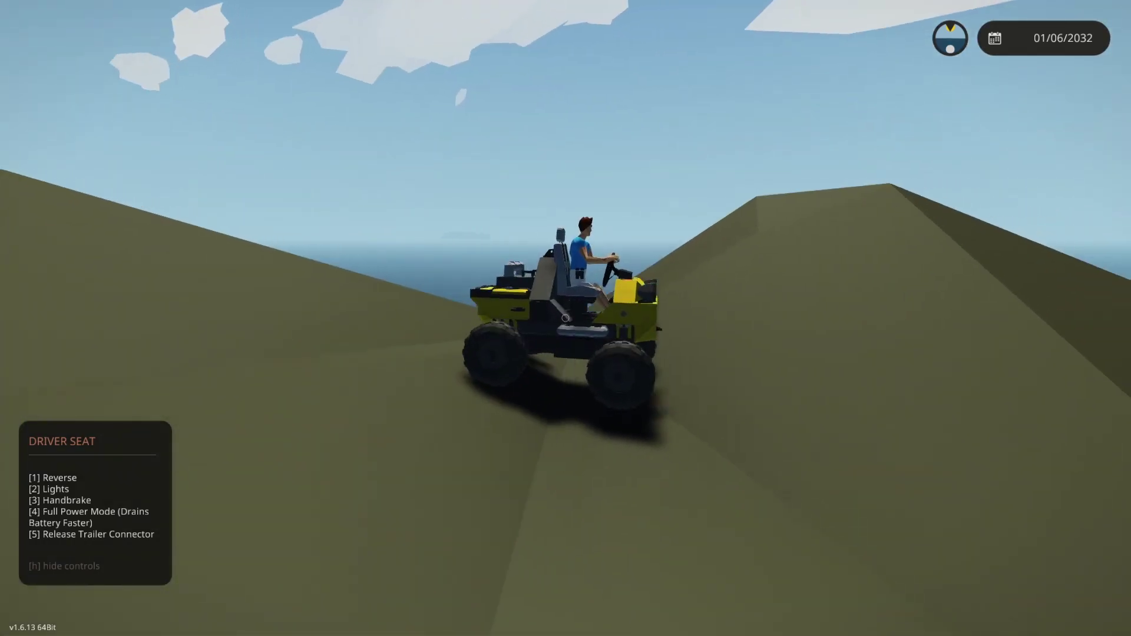
key("w")
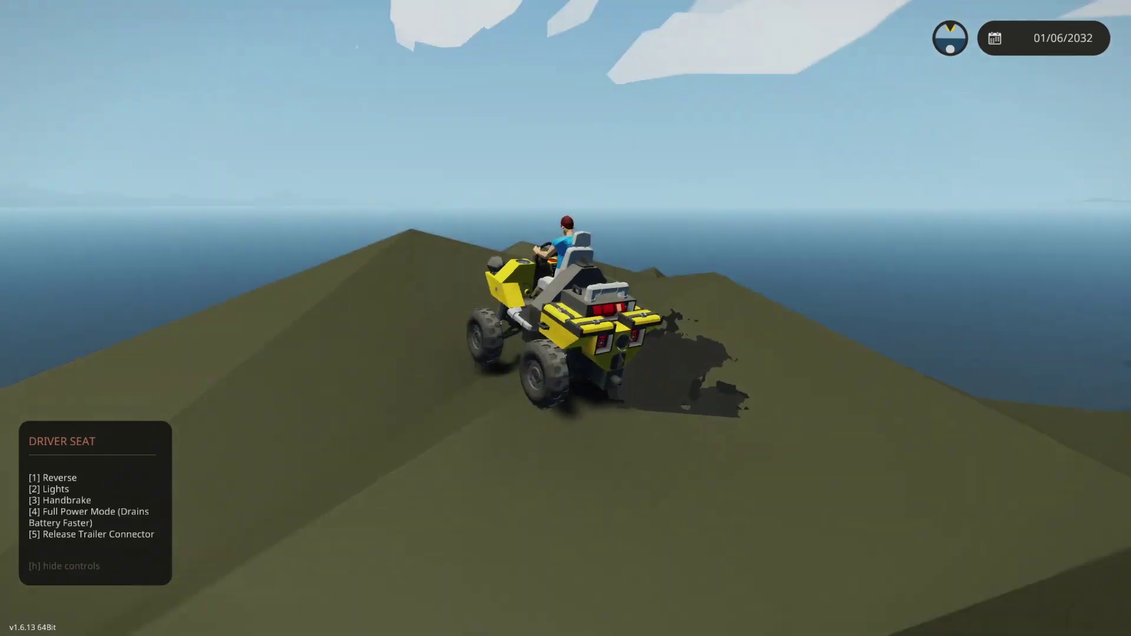
Drive along the ridge, steering left and right, until facing the academy.
key("w")
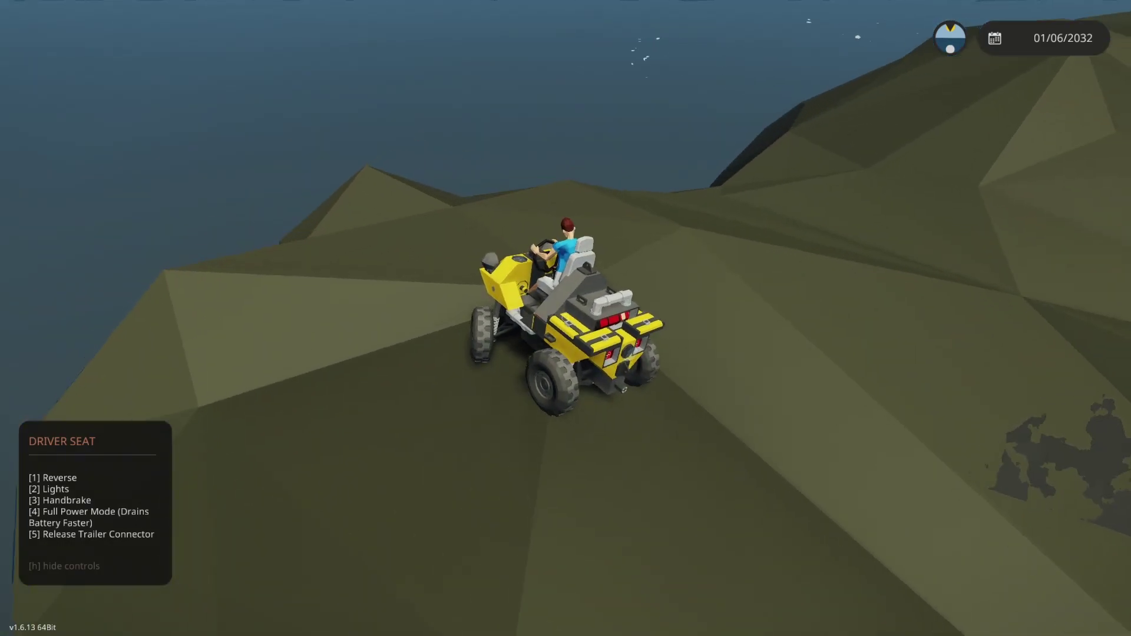
key("w")
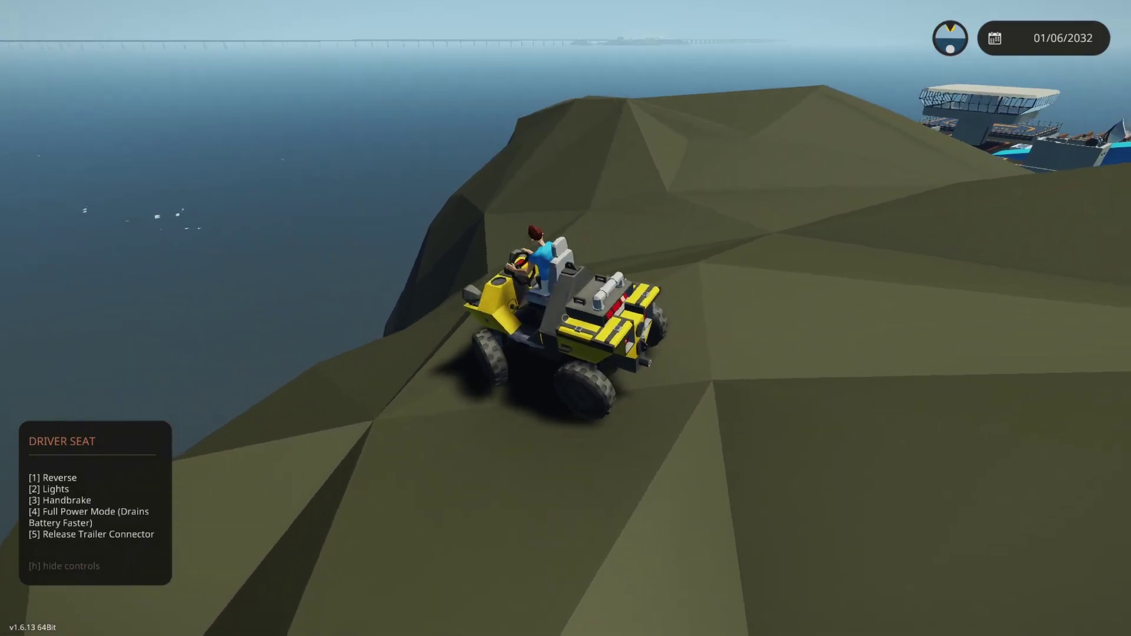
key("w")
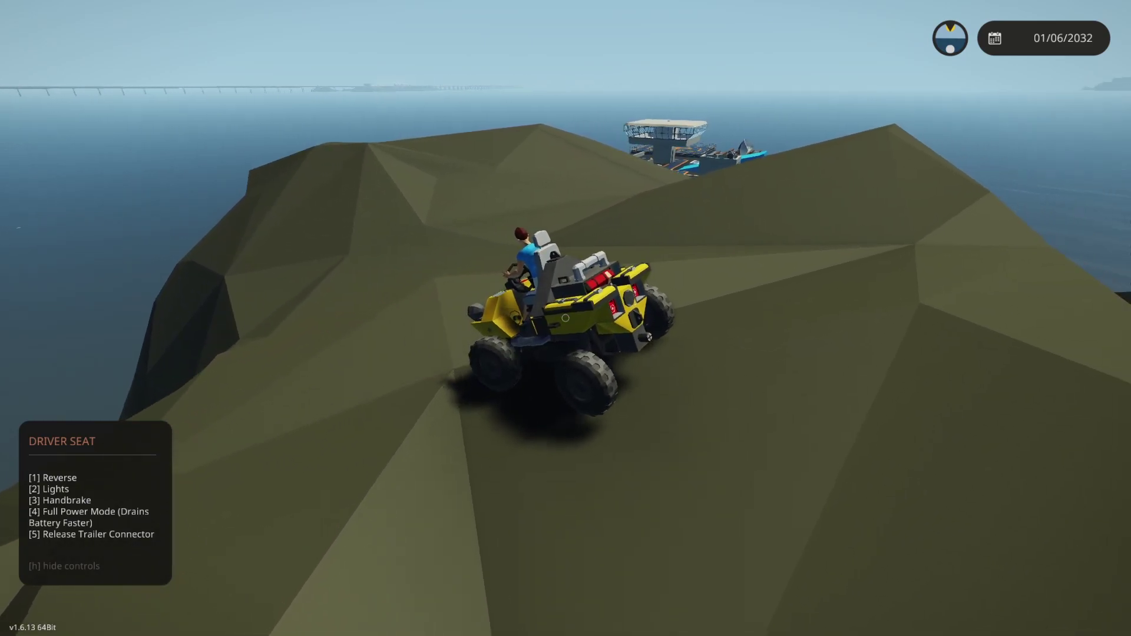
key("d")
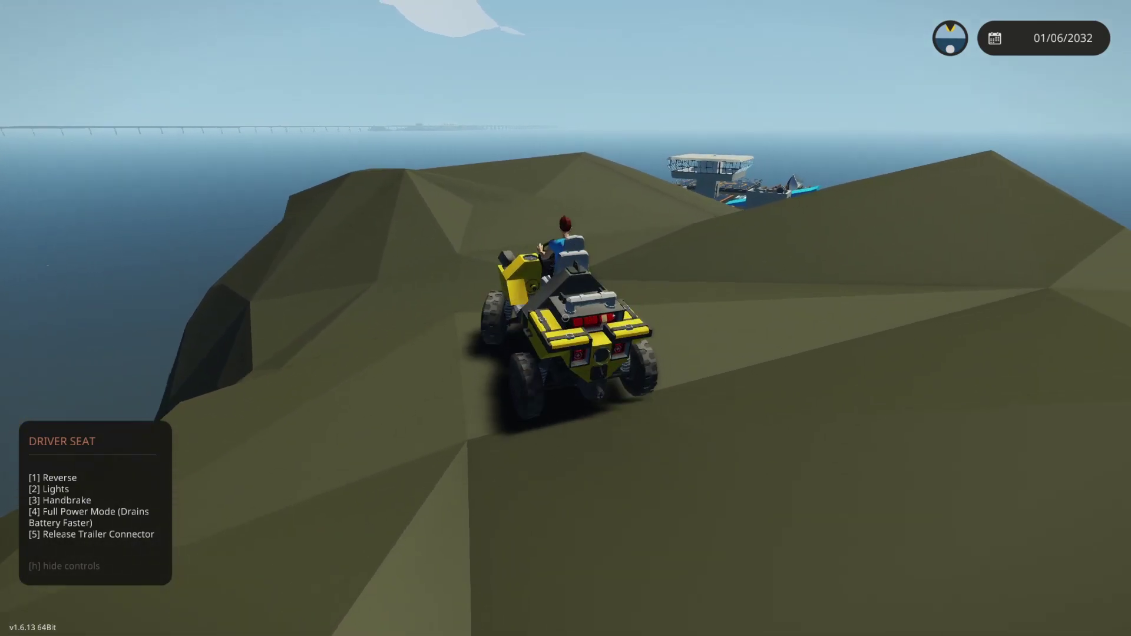
key("w")
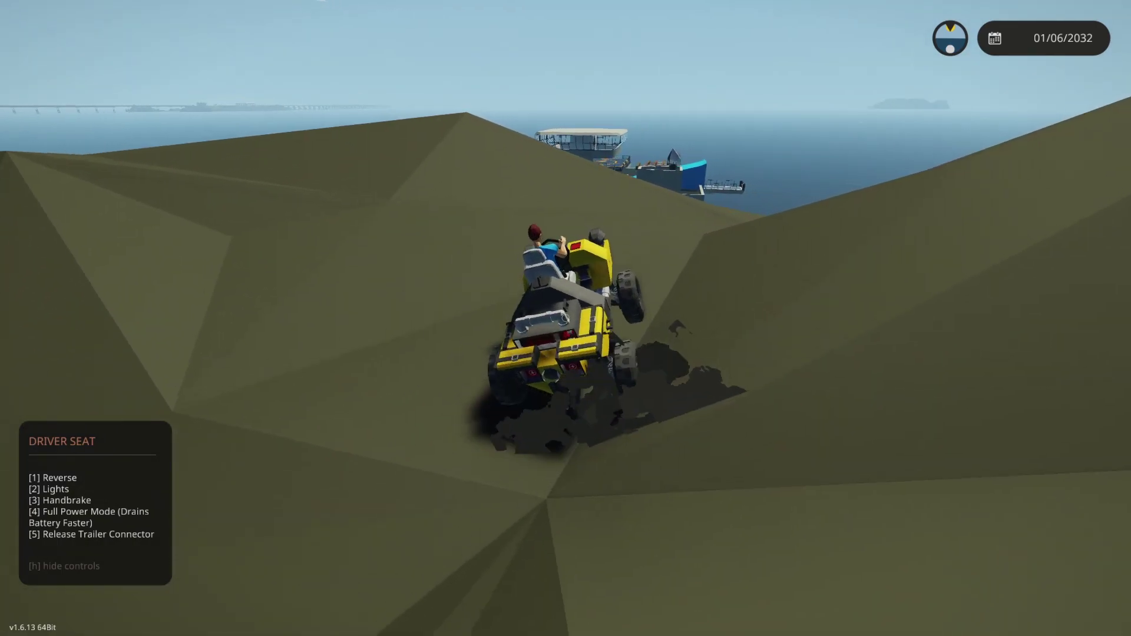
key("w")
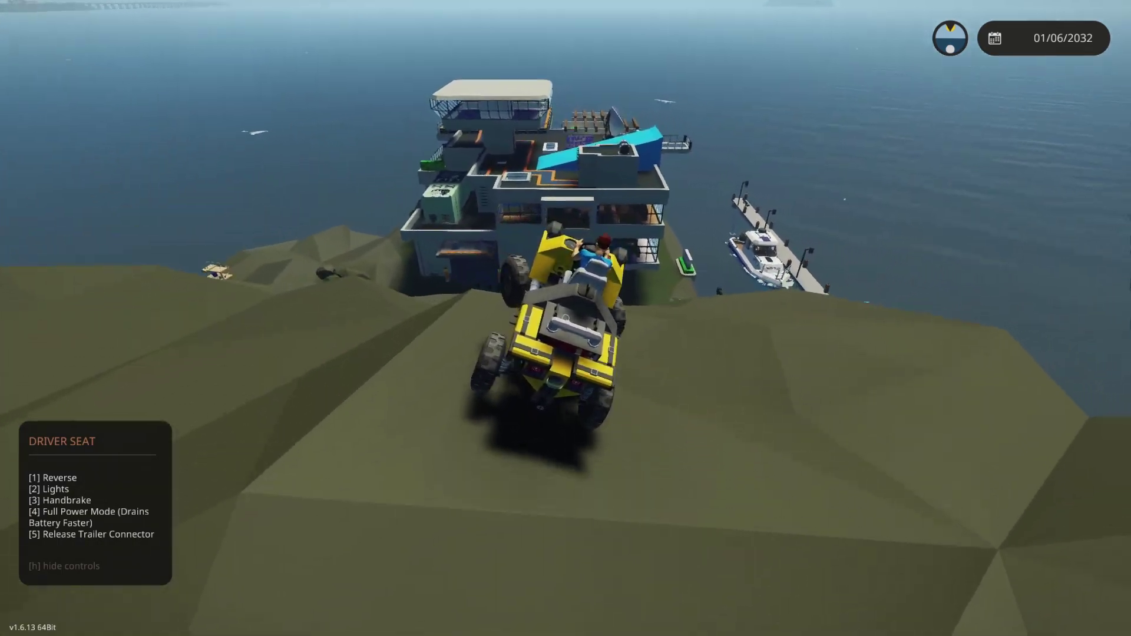
Drive the quad bike toward the academy, cut left across the hillside, and switch to first-person view.
key("w")
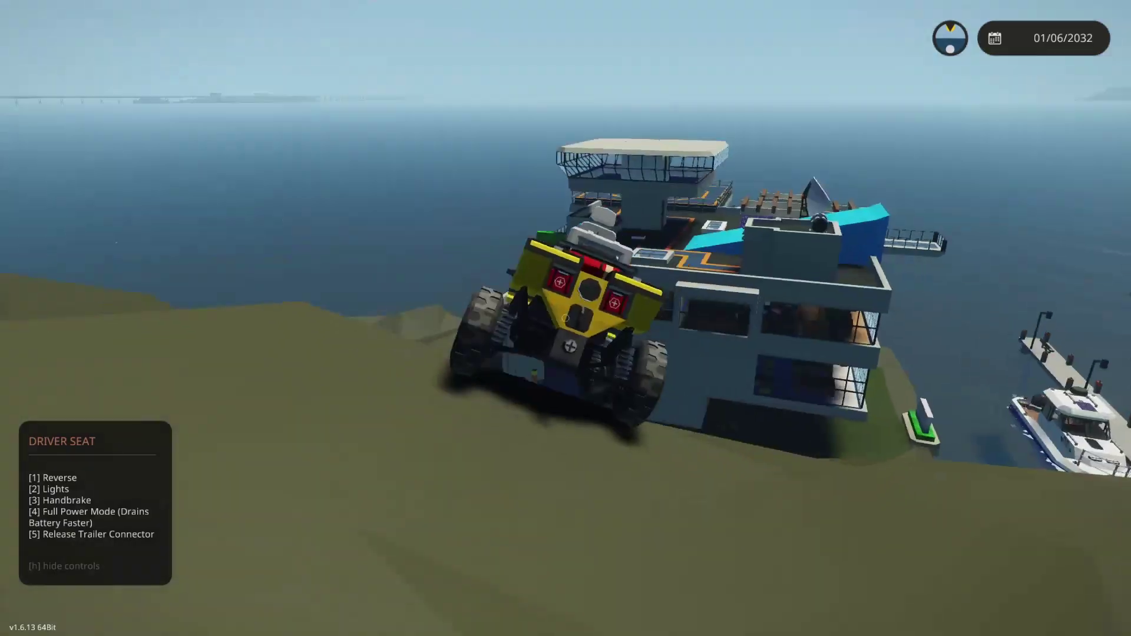
key("a")
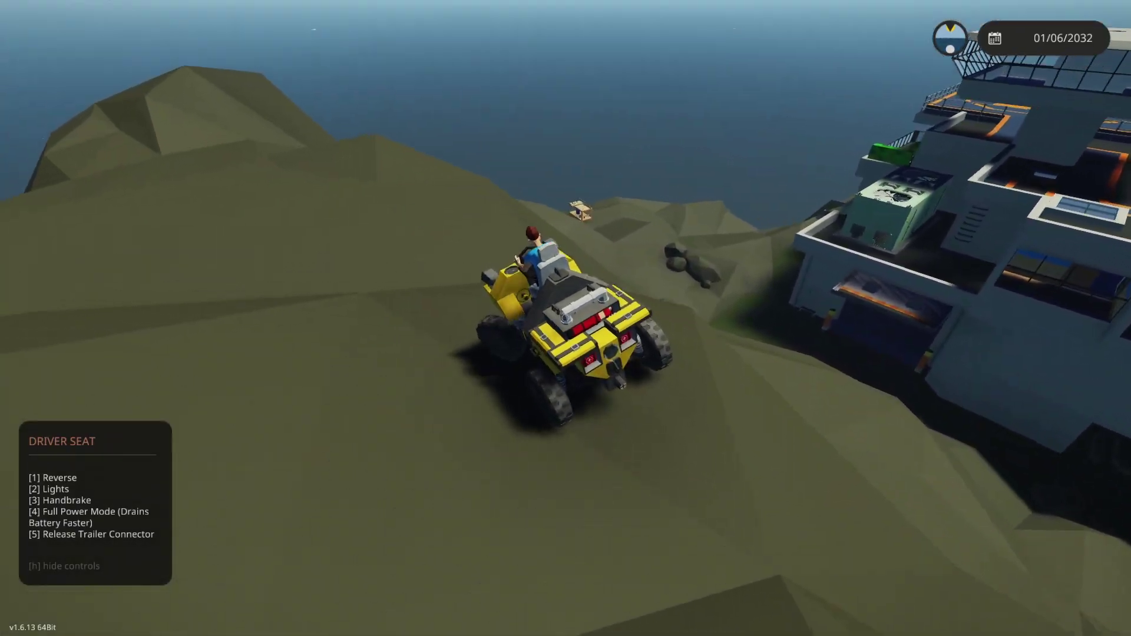
key("c")
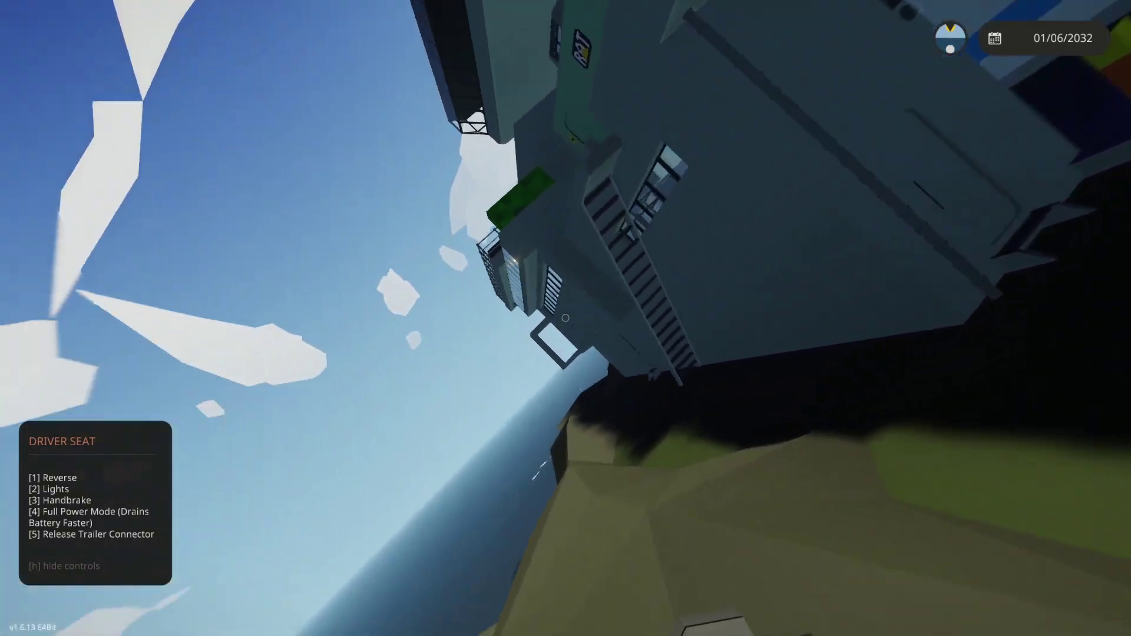
Leave the ATV seat and walk through the hangar and atrium, then down the hillside to the dock.
key("f")
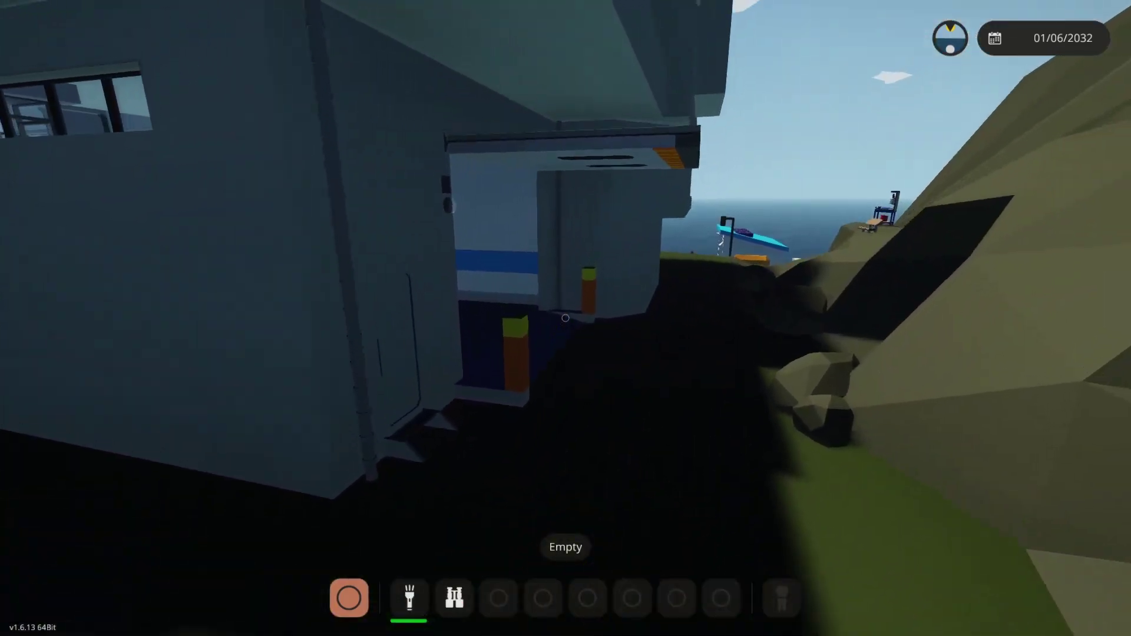
key("w")
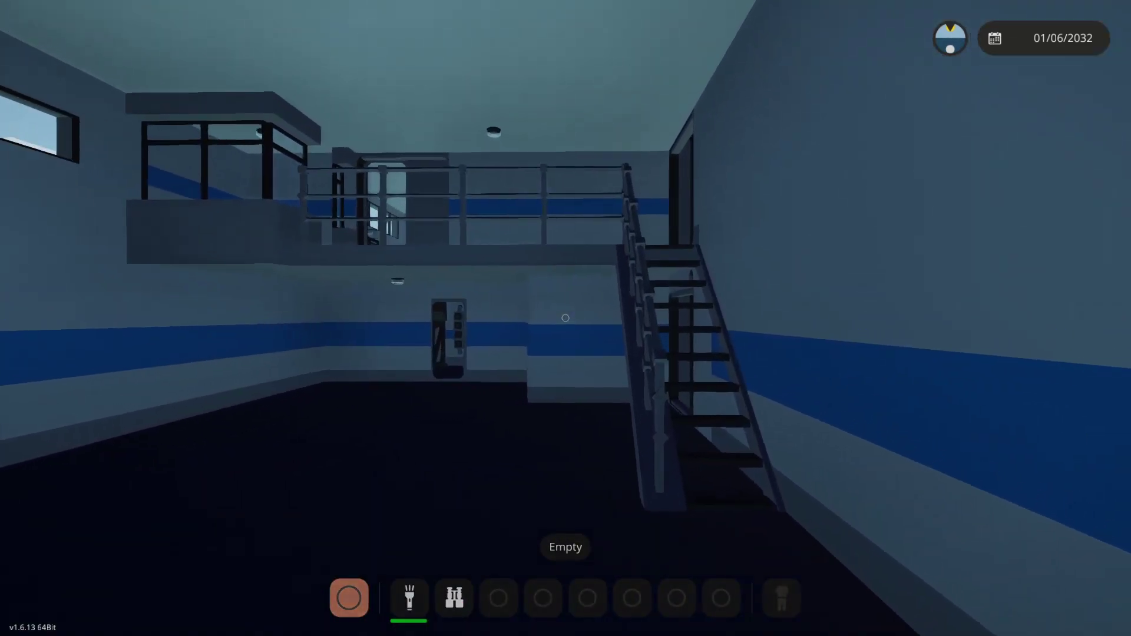
key("w")
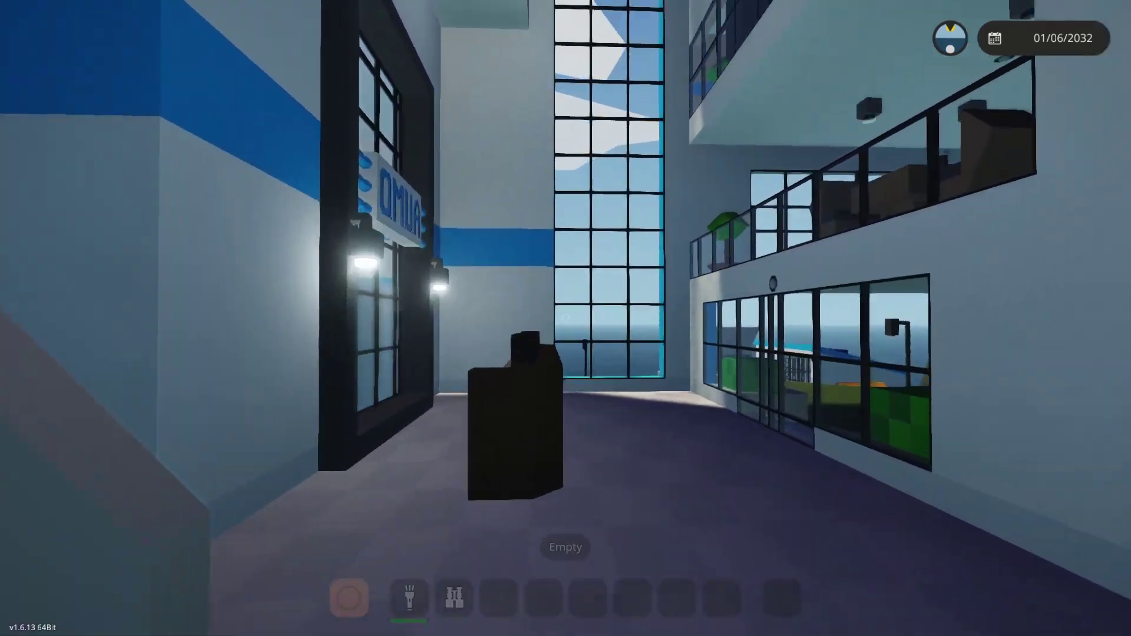
key("w")
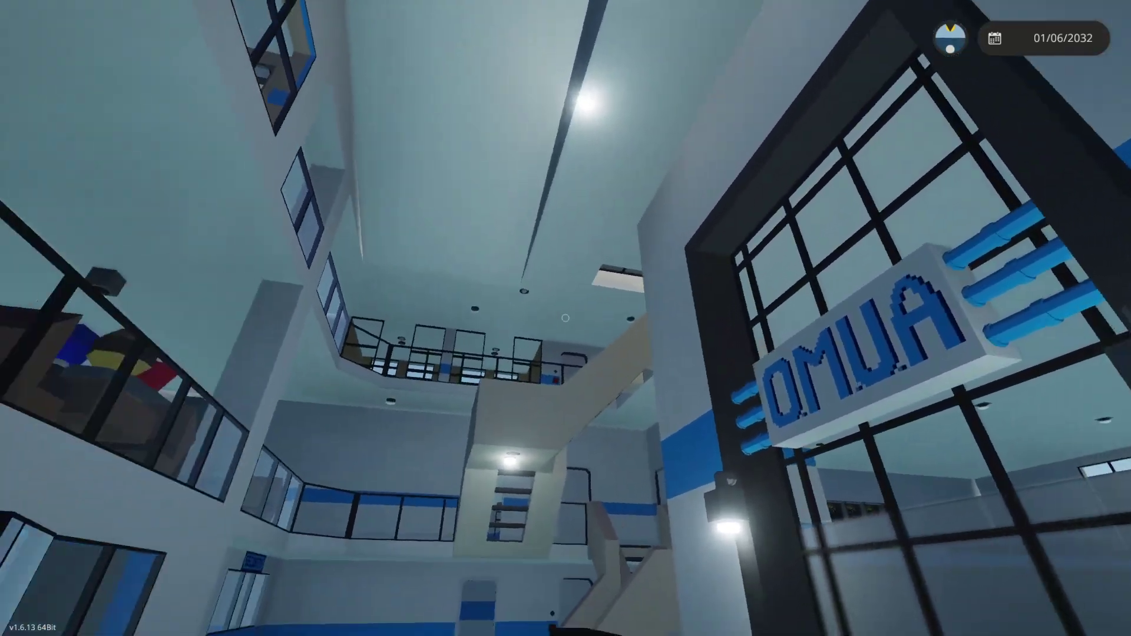
key("w")
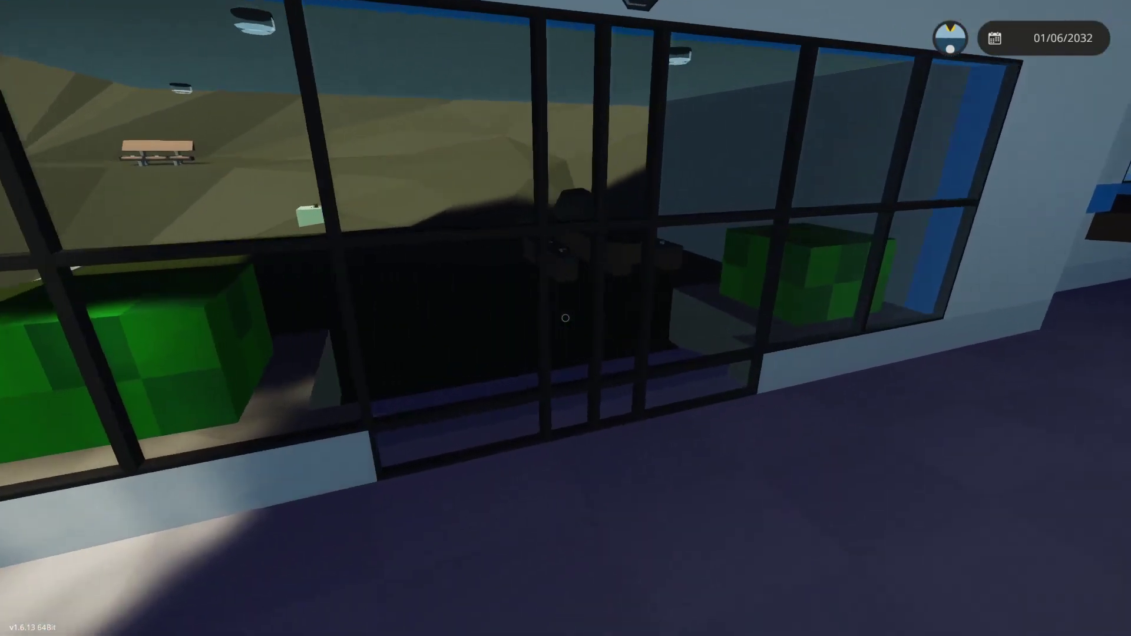
key("w")
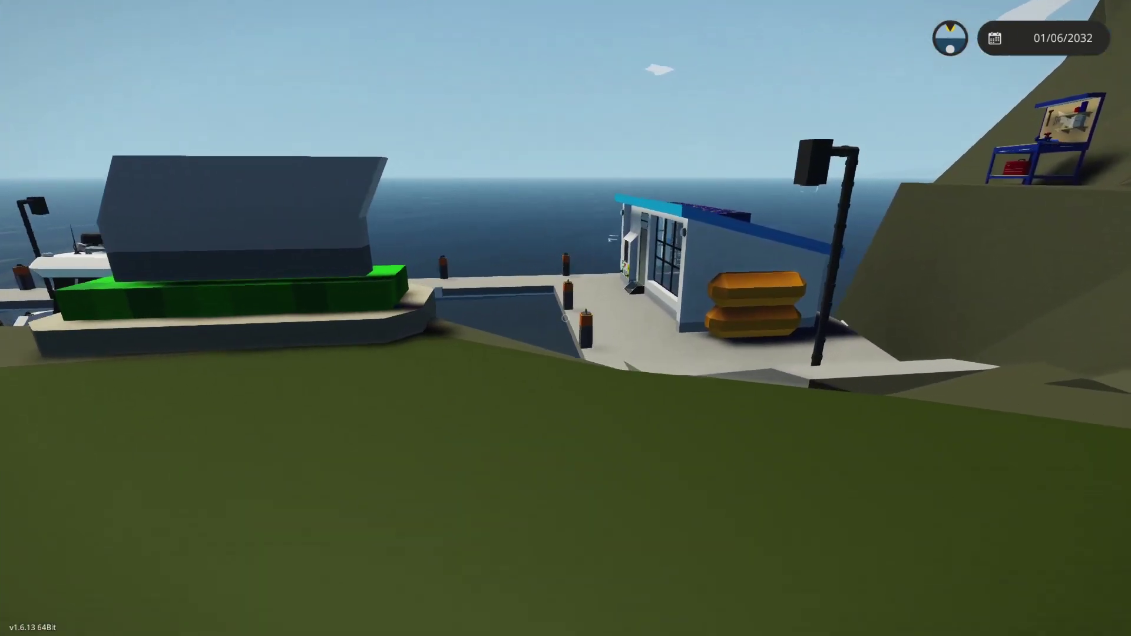
key("w")
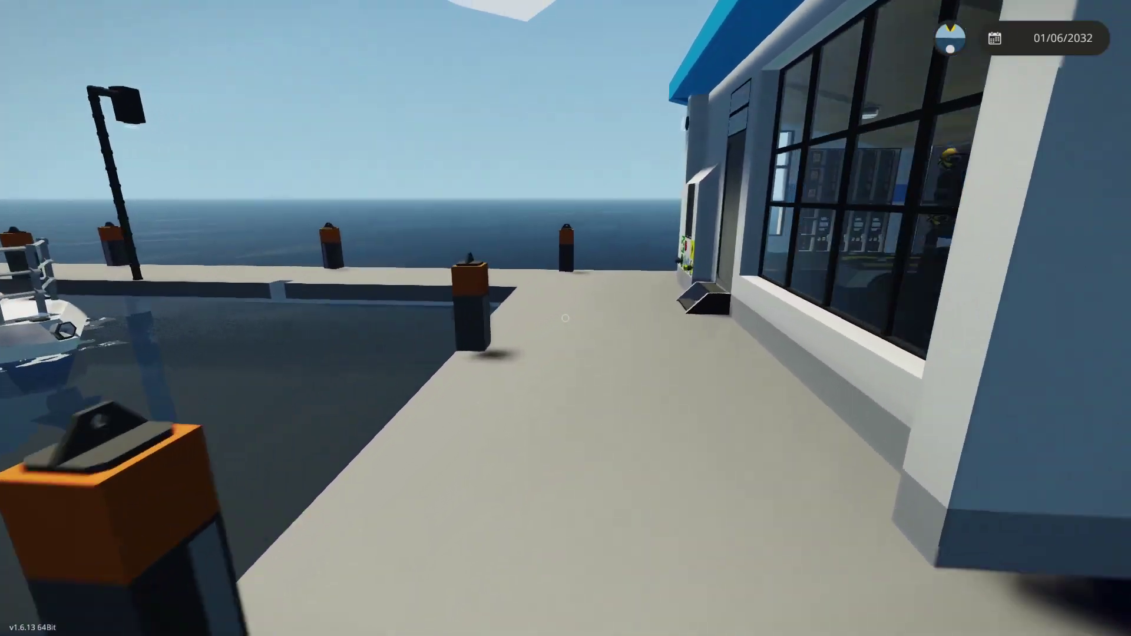